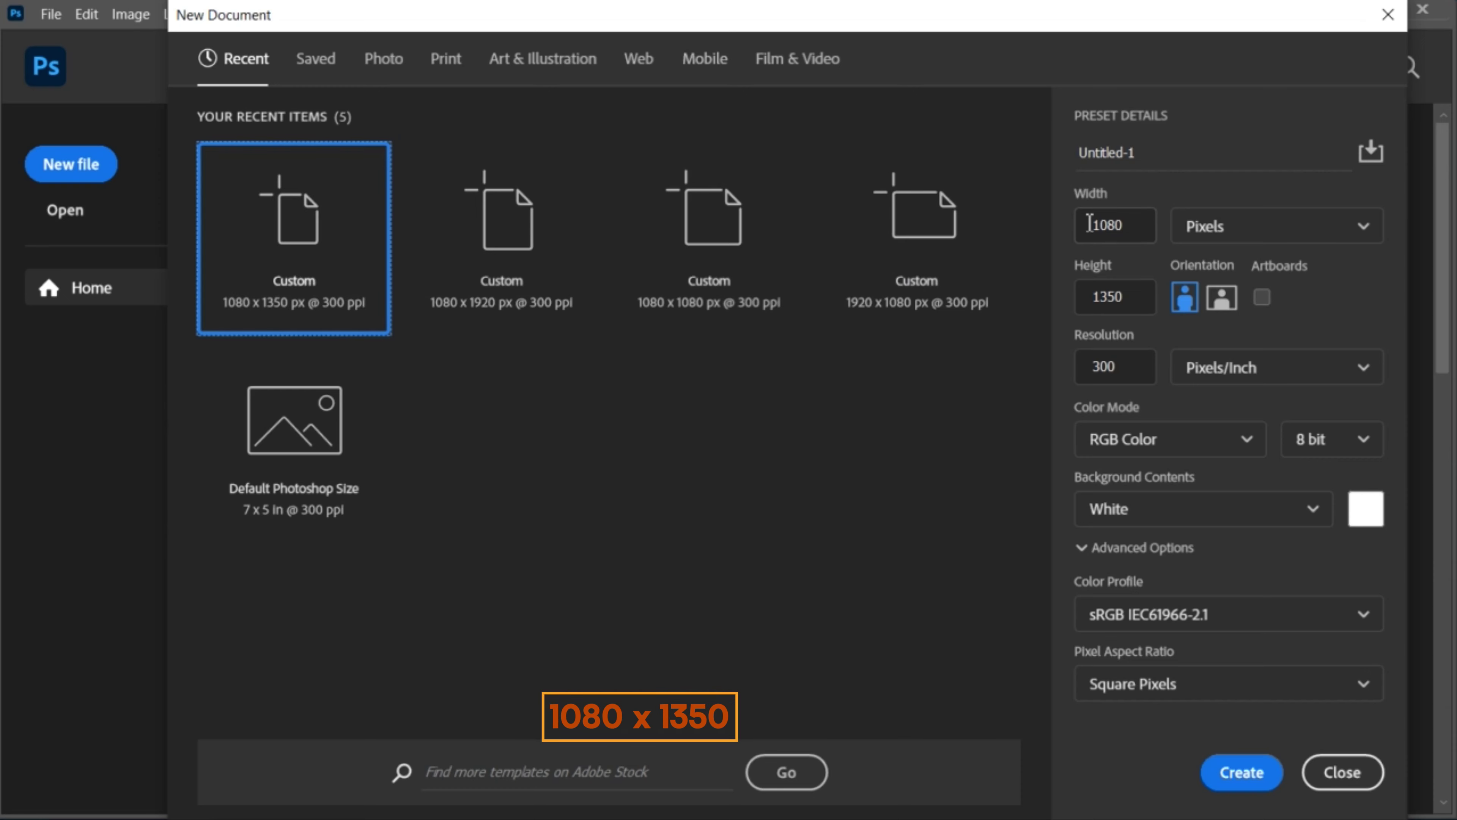
Step: Create a 1080 x 1350 px document at 300 ppi in RGB with a white background and fit it to the window
{"action": "left_click", "coordinate": [1232, 789]}
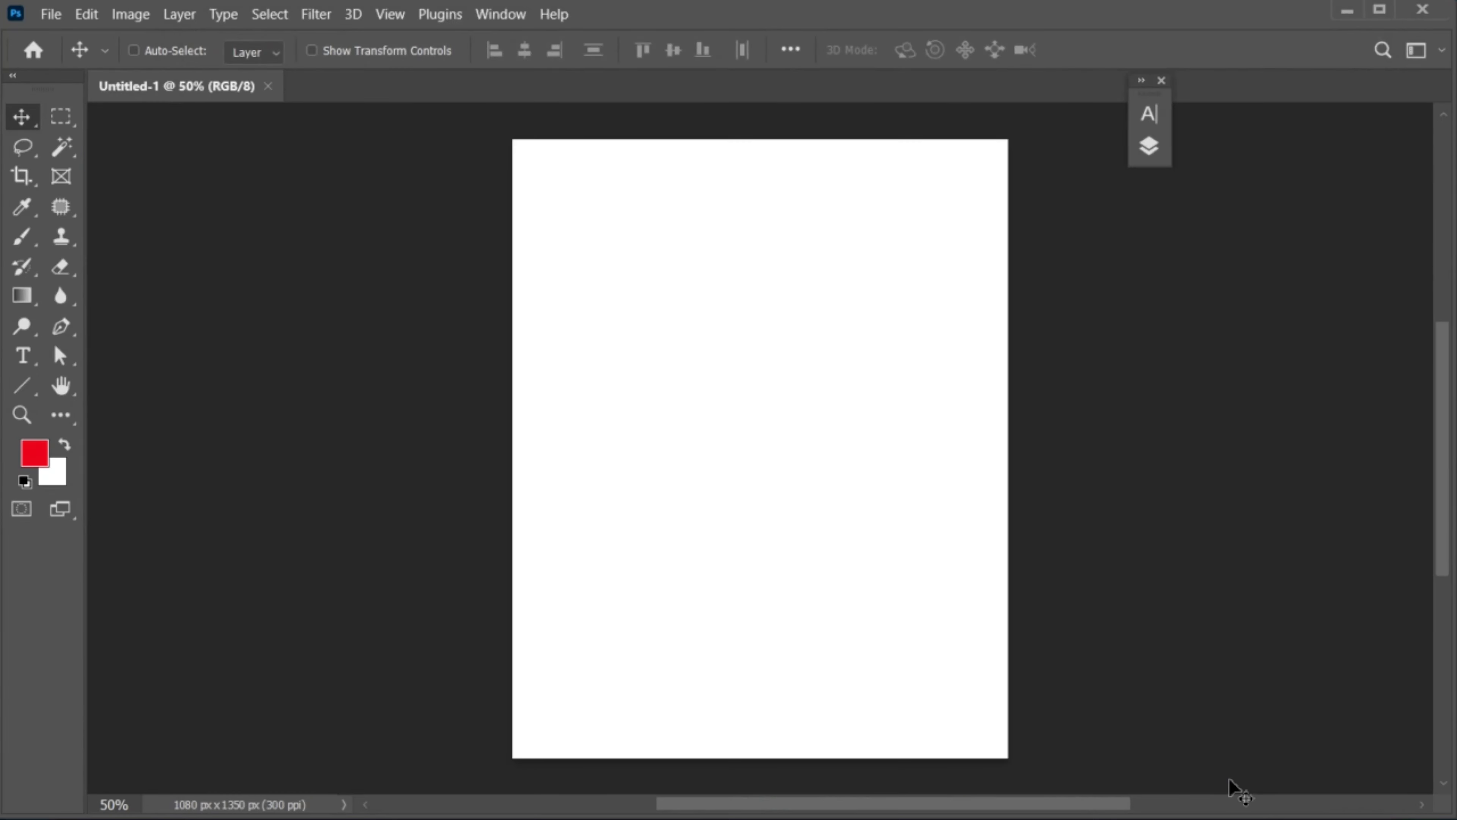
{"action": "key", "text": "ctrl+0"}
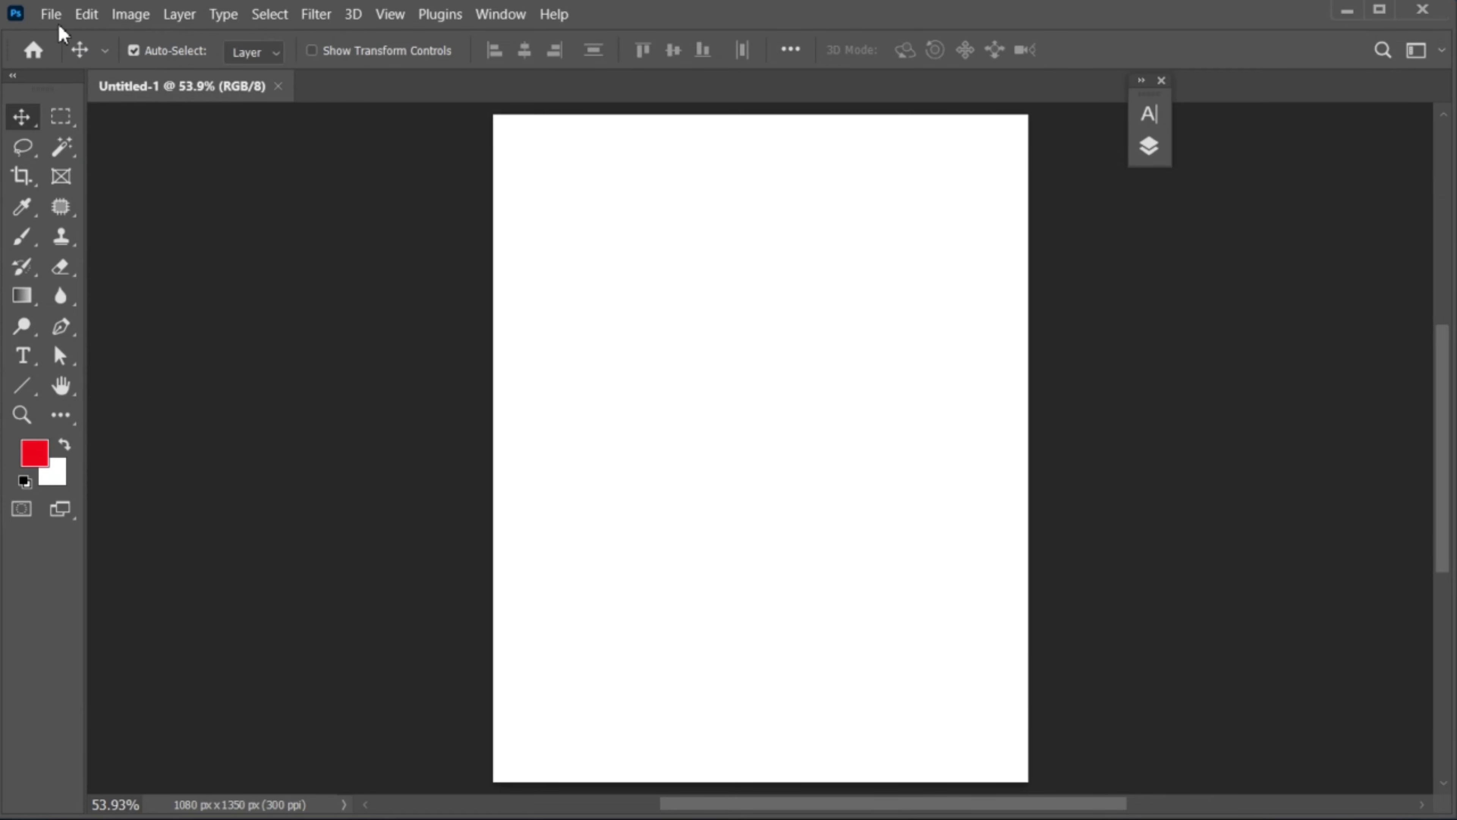
Step: Place pexels-alipazani-2681751.jpg as an embedded image and enlarge it so the portrait fills the canvas
{"action": "left_click", "coordinate": [51, 14]}
{"action": "left_click", "coordinate": [131, 449]}
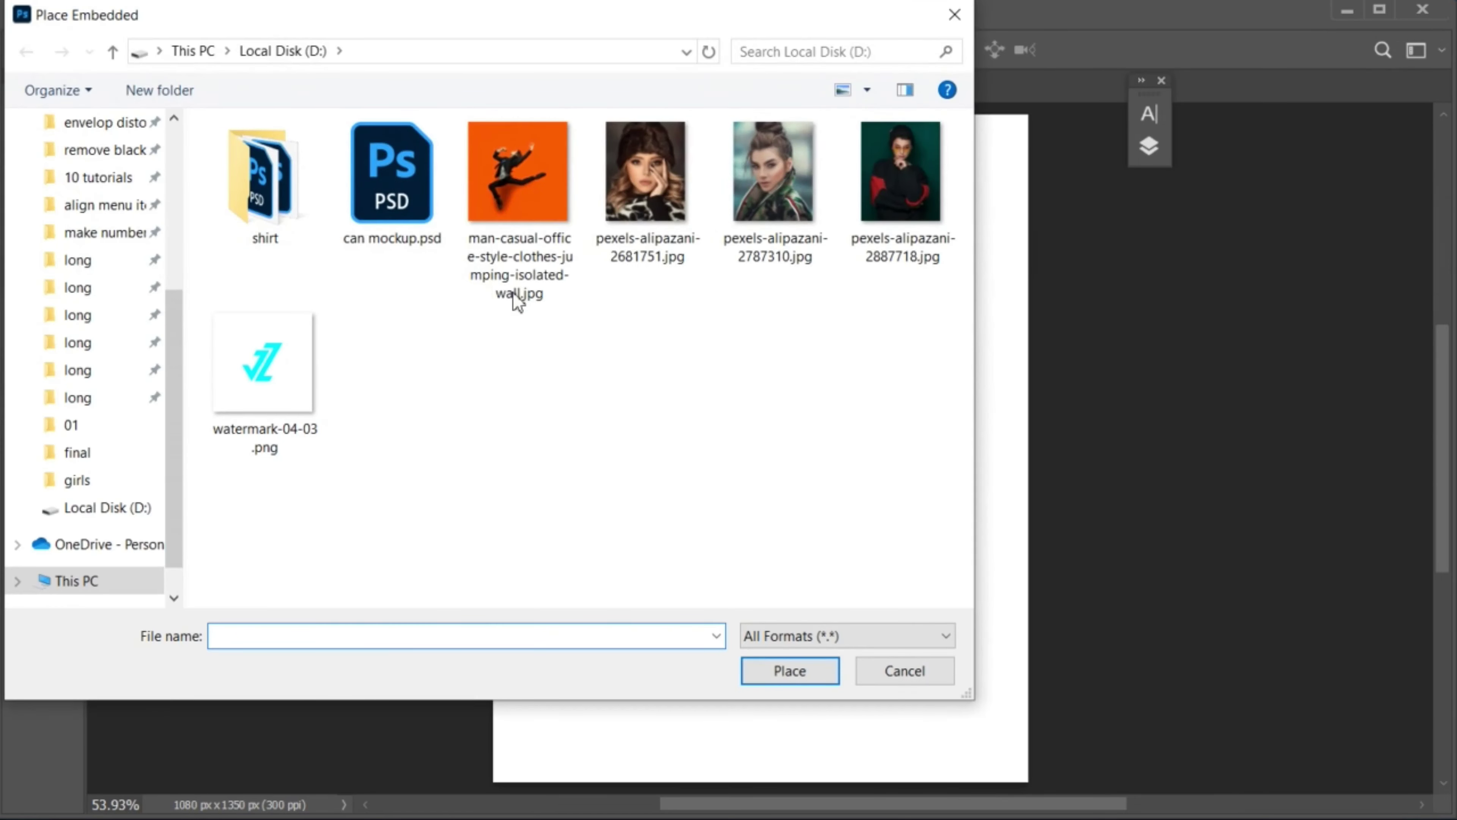
{"action": "left_click", "coordinate": [644, 184]}
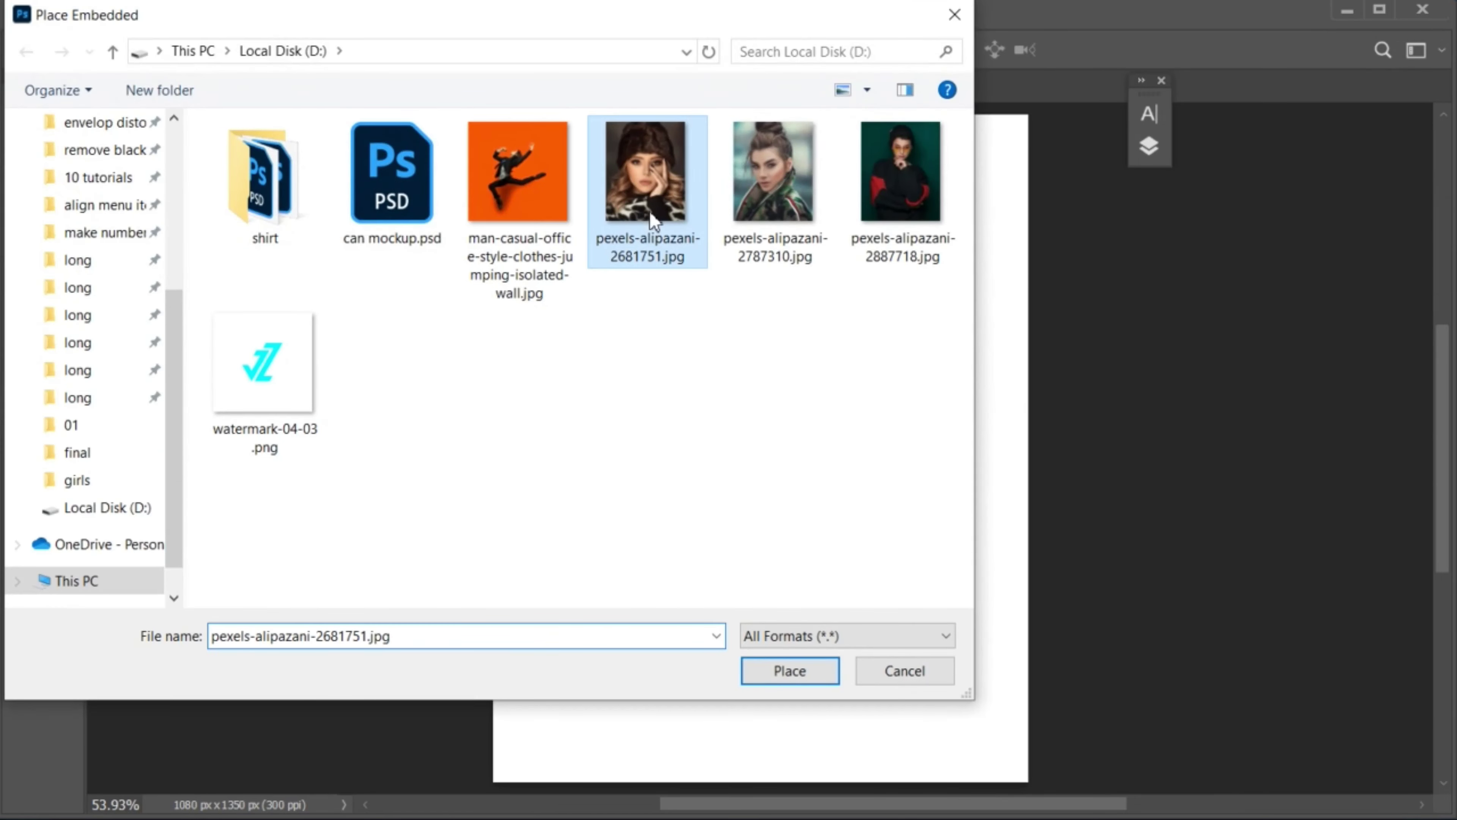
{"action": "left_click", "coordinate": [783, 673]}
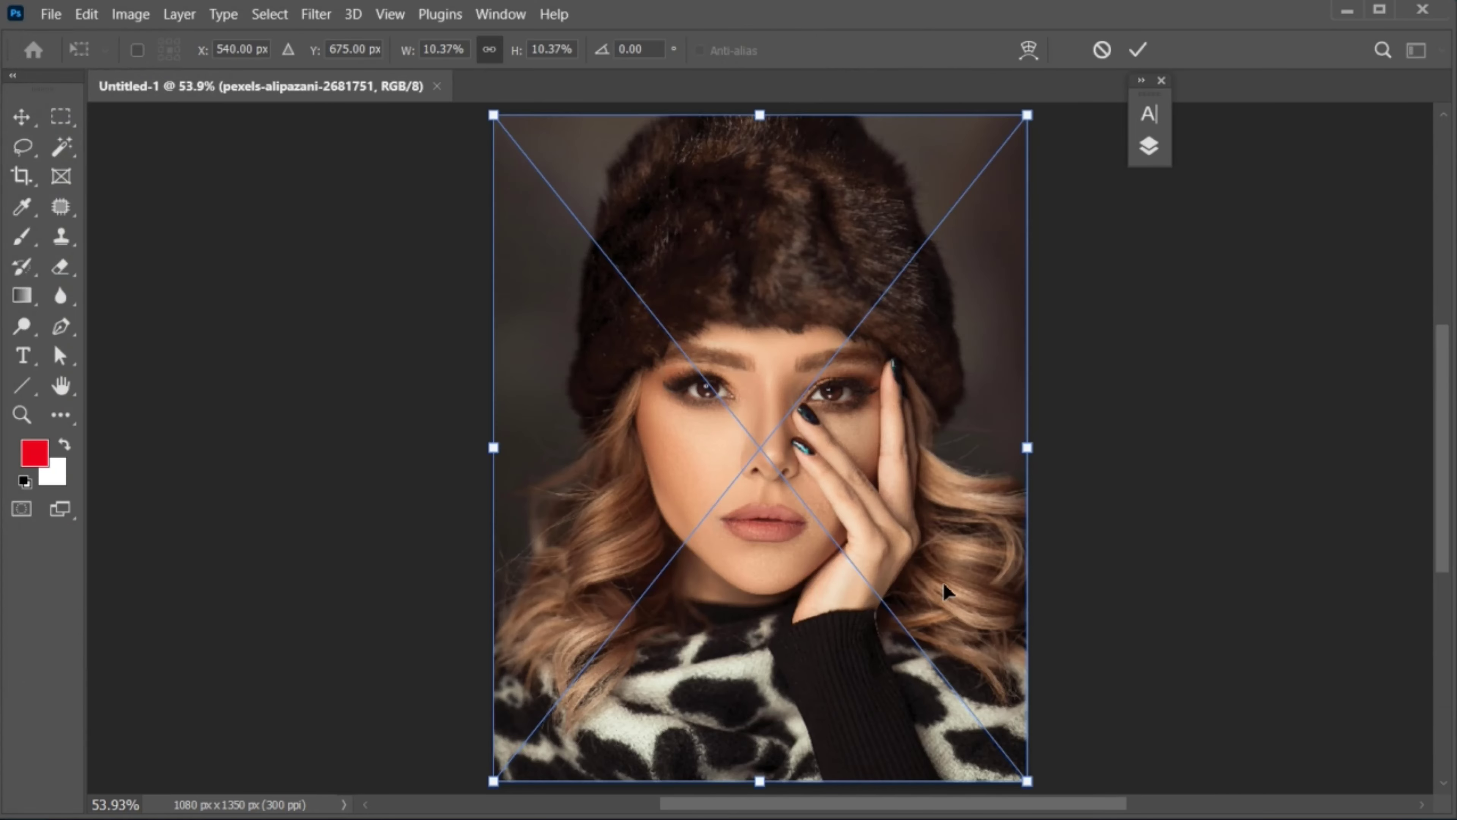
{"action": "left_click_drag", "start_coordinate": [1038, 453], "coordinate": [1087, 453]}
{"action": "mouse_move", "coordinate": [938, 327]}
{"action": "left_mouse_down"}
{"action": "mouse_move", "coordinate": [945, 352]}
{"action": "mouse_move", "coordinate": [950, 326]}
{"action": "left_mouse_up"}
{"action": "left_click", "coordinate": [1137, 51]}
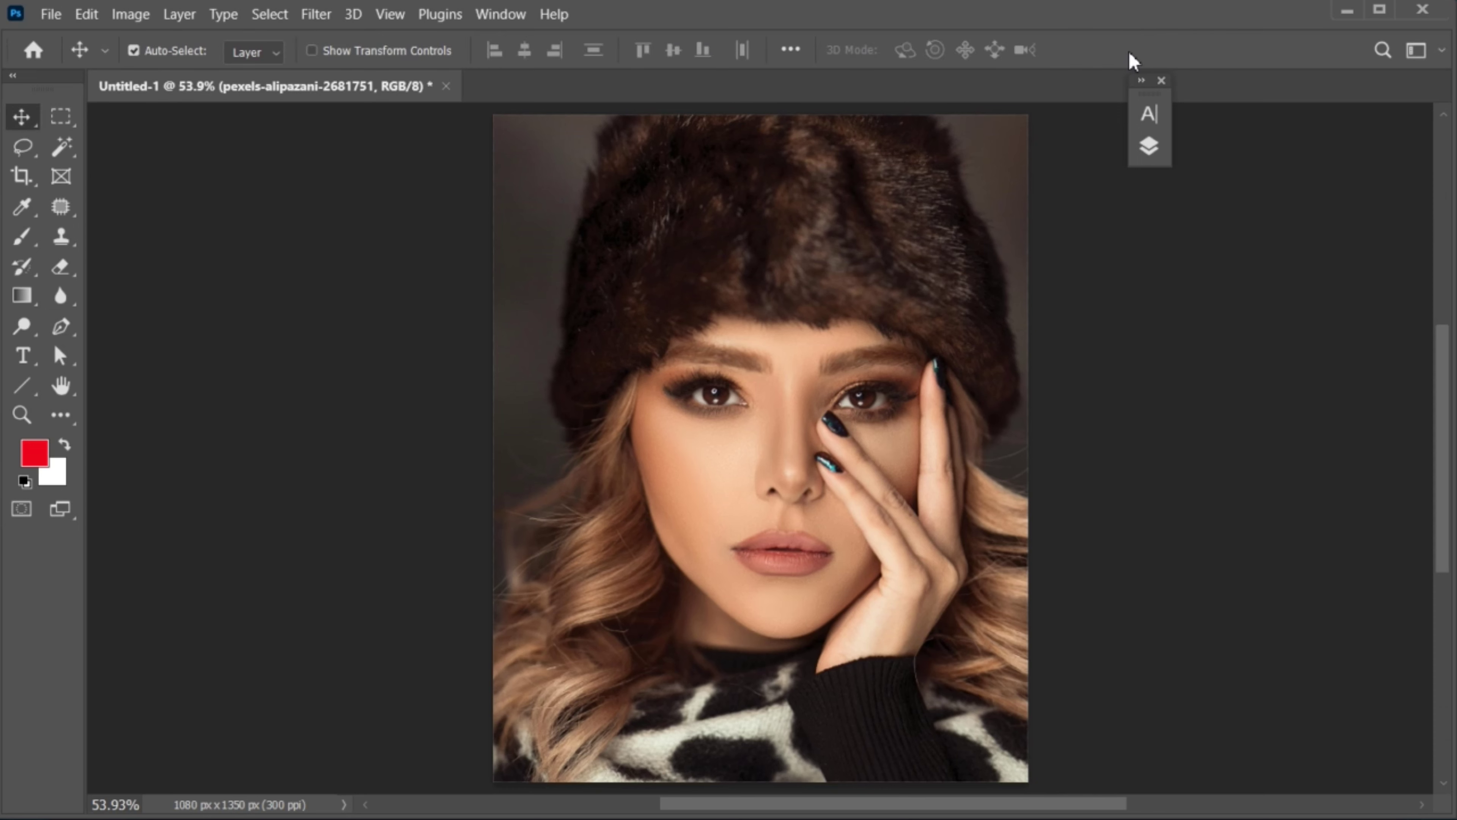
Step: Show the layer list beside the canvas and convert the portrait layer to a smart object
{"action": "left_click", "coordinate": [1149, 147]}
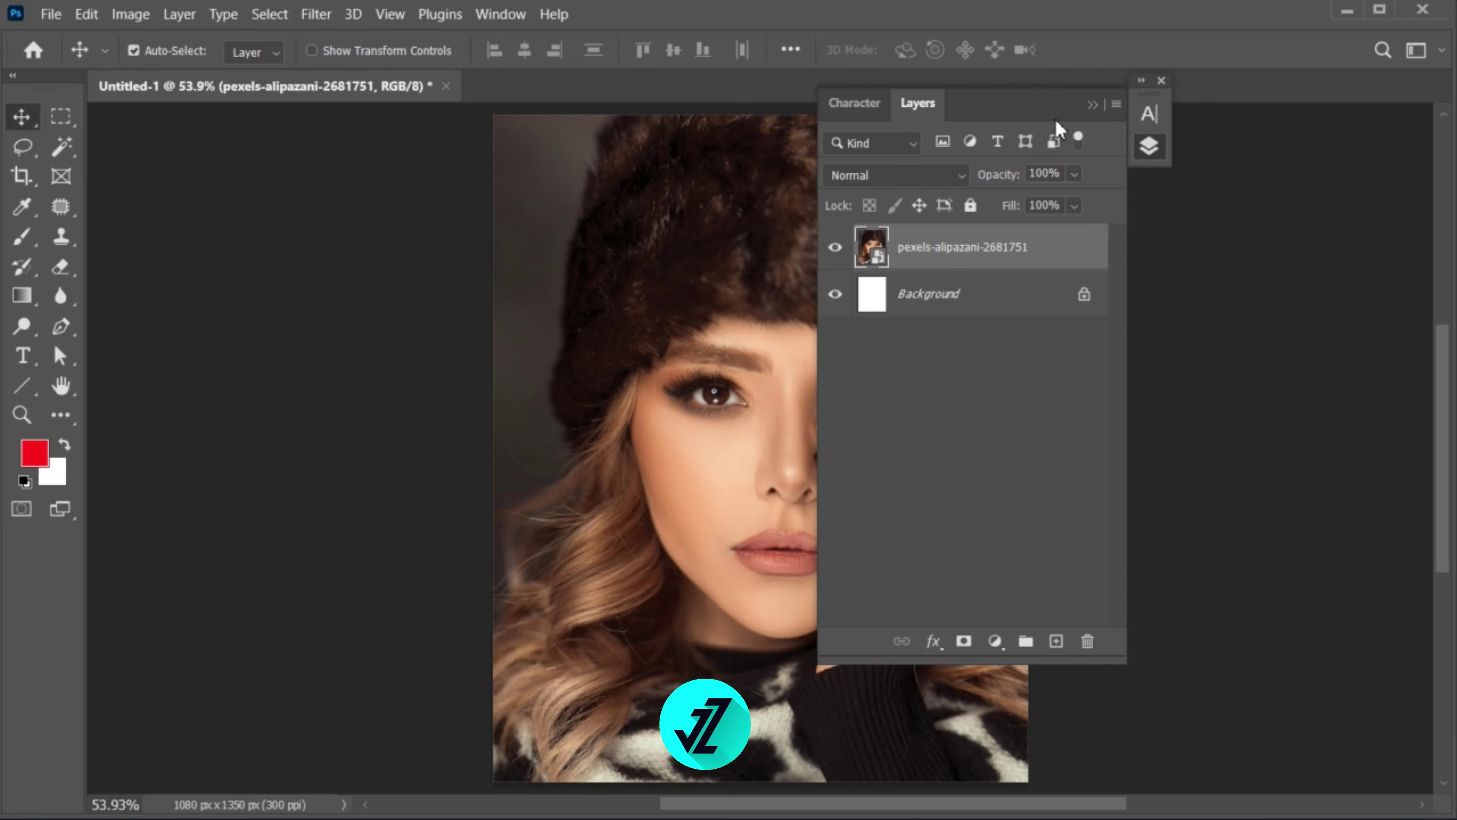
{"action": "left_click_drag", "start_coordinate": [1056, 117], "coordinate": [1322, 91]}
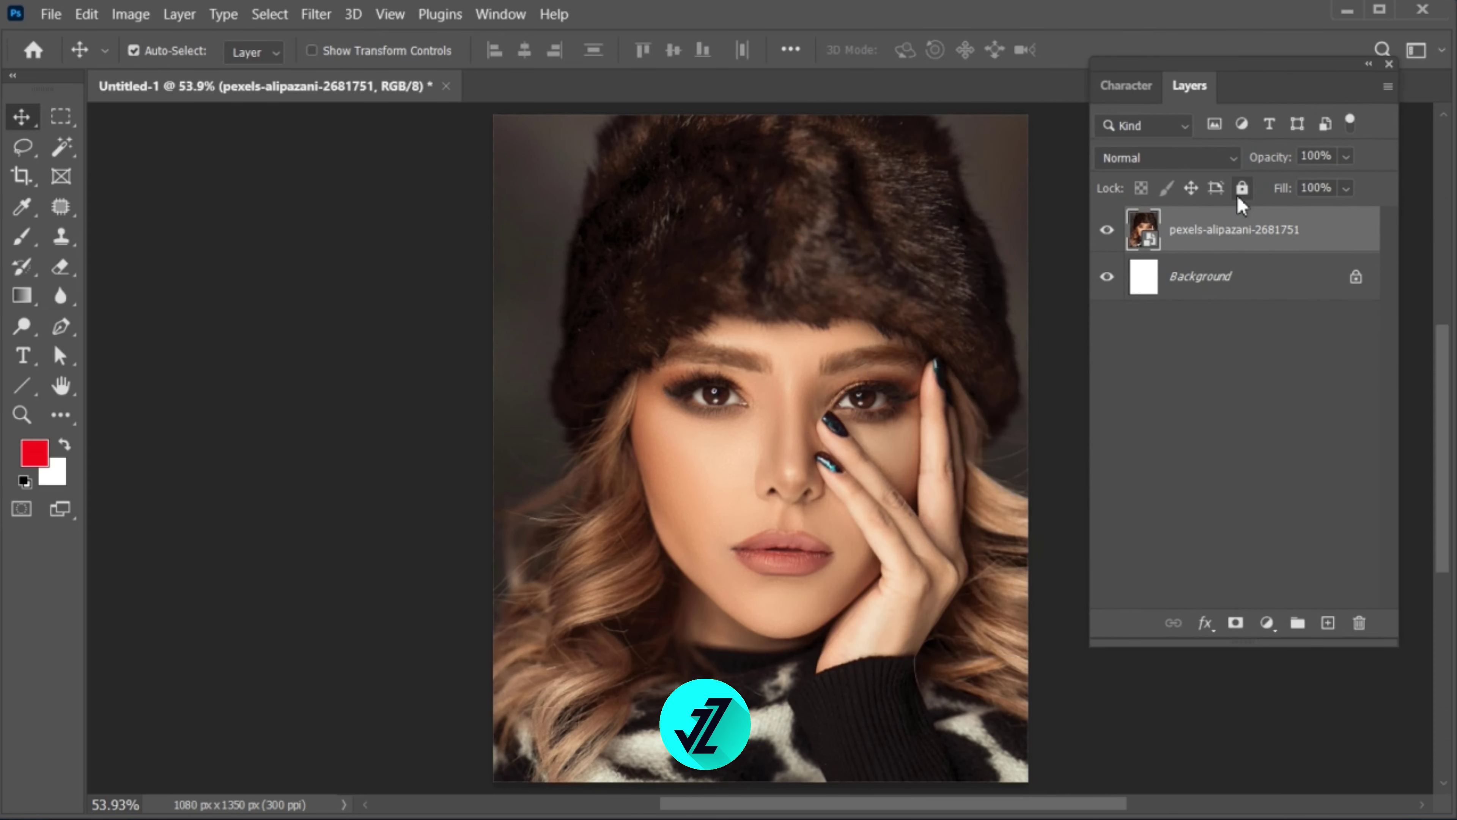
{"action": "right_click", "coordinate": [1214, 230]}
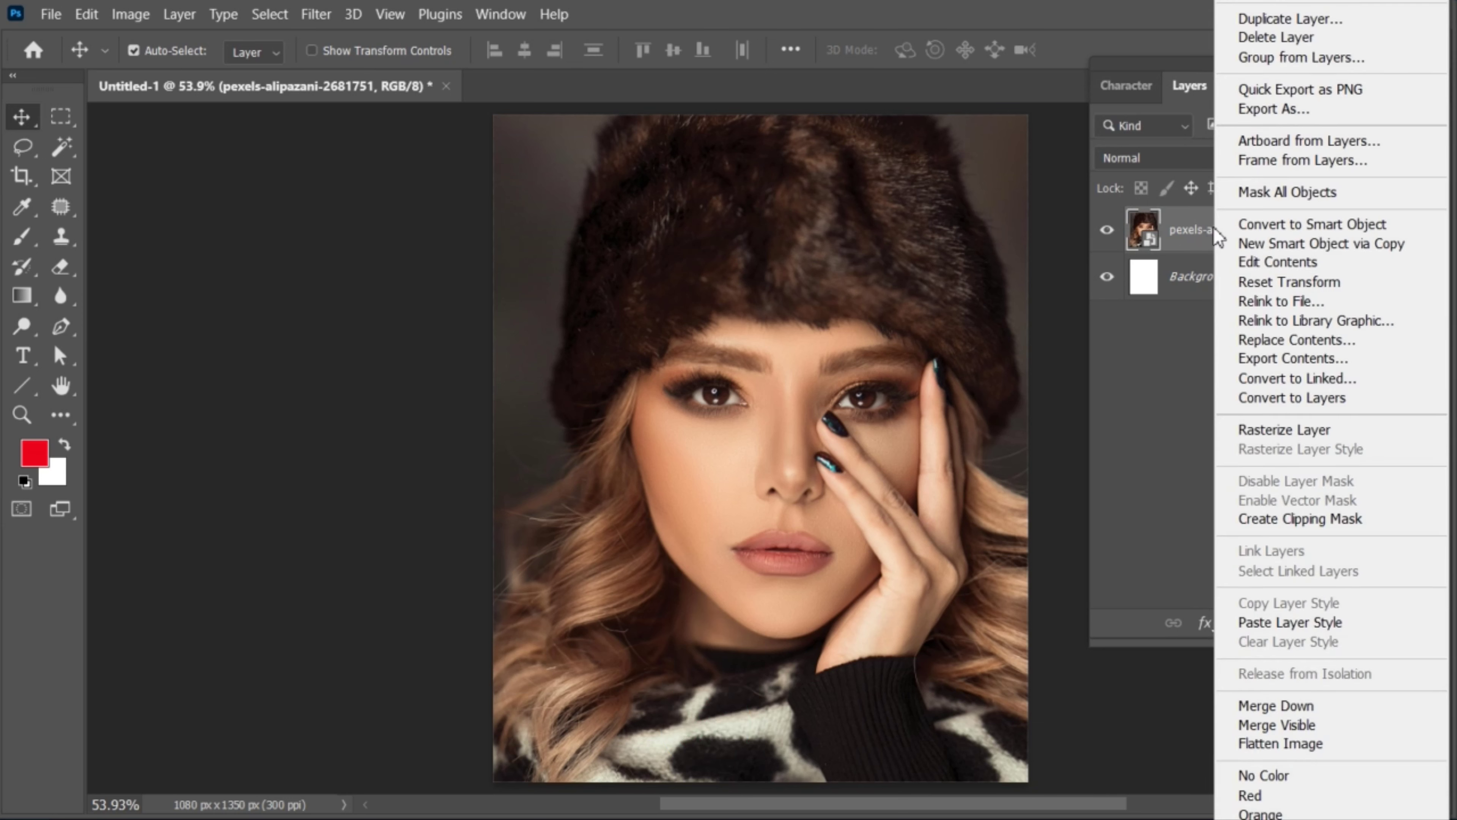
{"action": "left_click", "coordinate": [1251, 224]}
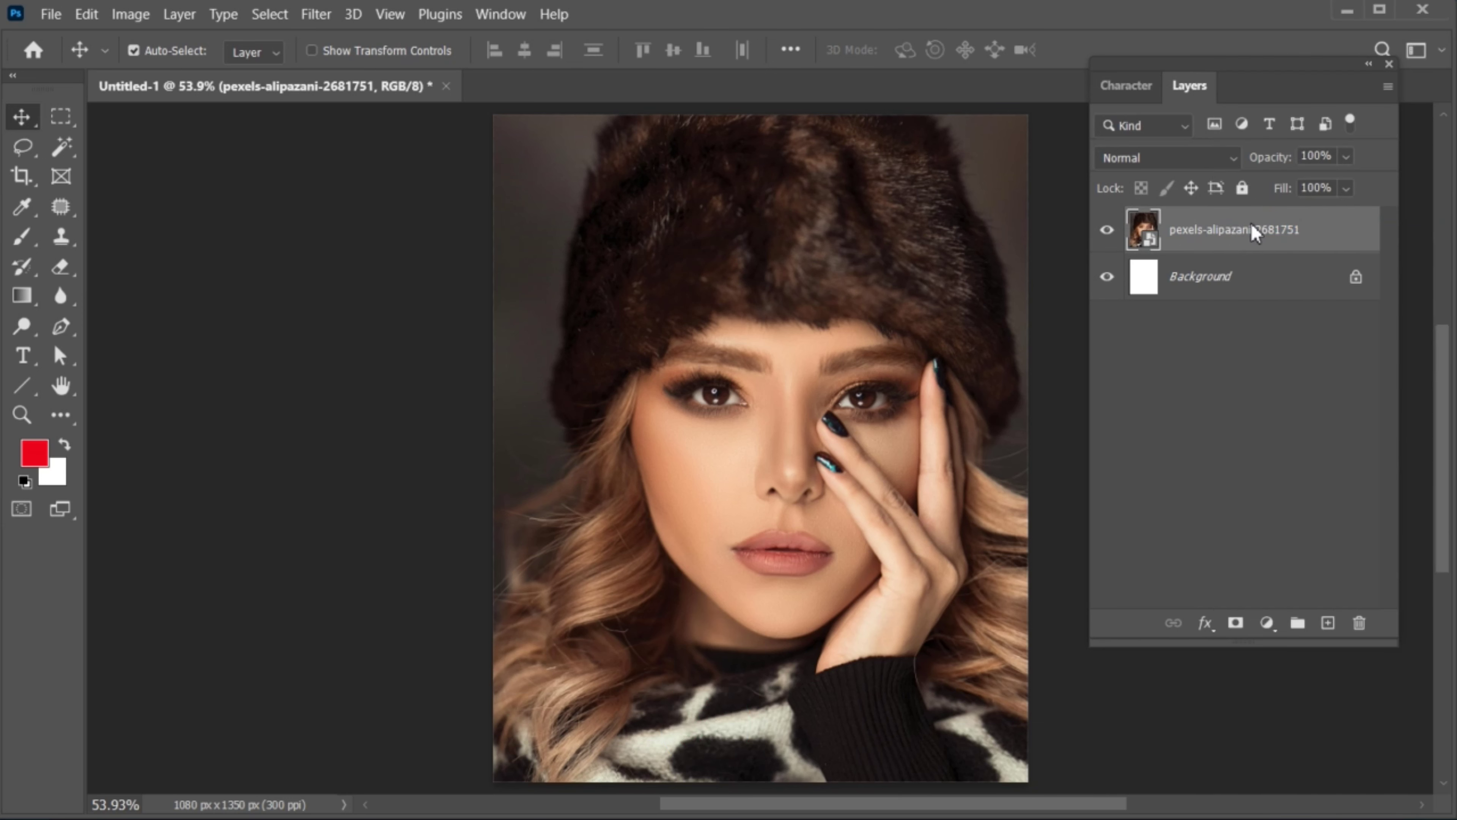
Step: Add a text layer over the portrait's hair with the letters of "look" stacked vertically, one per line
{"action": "left_click", "coordinate": [24, 359]}
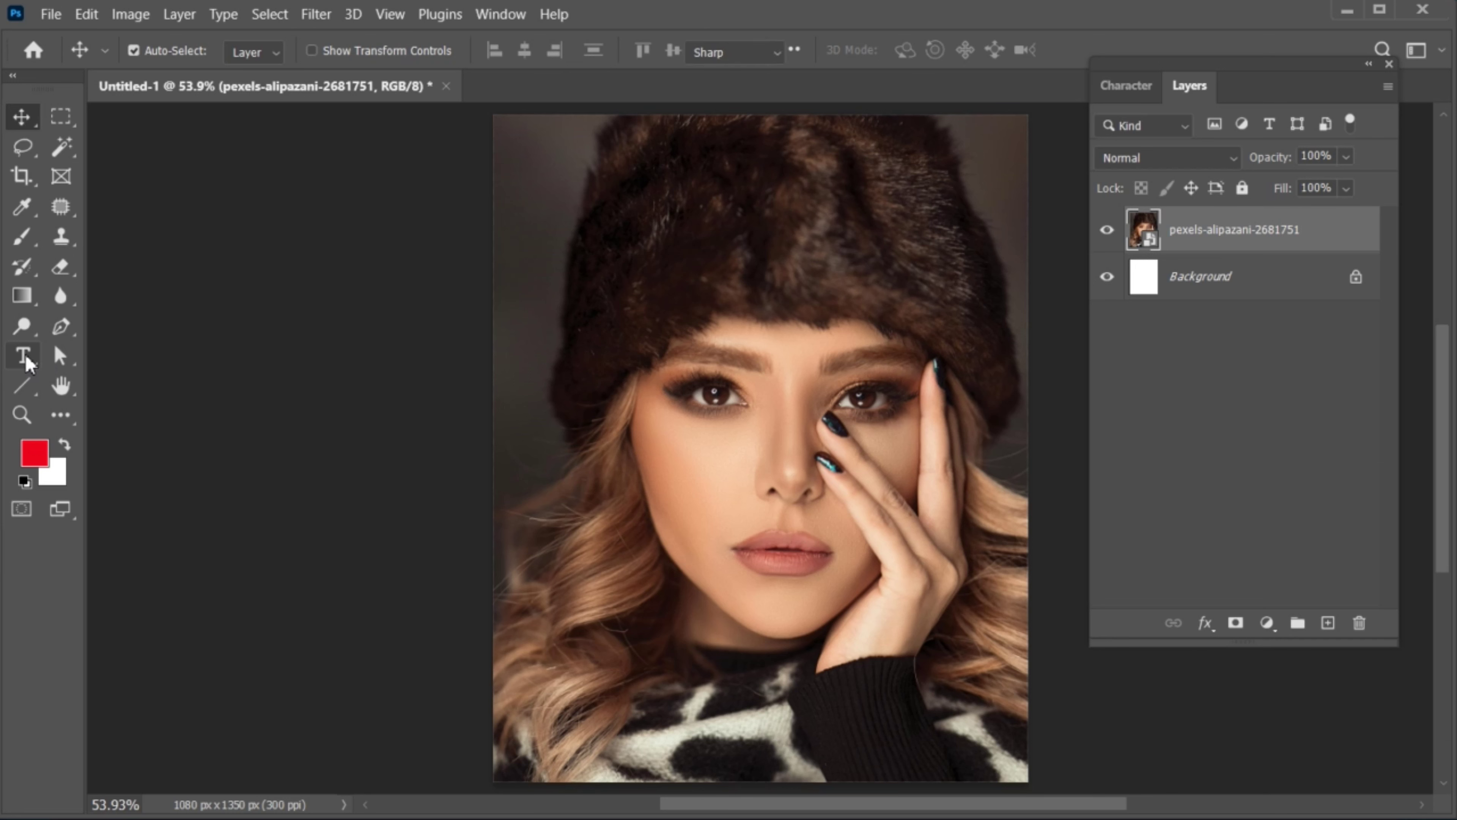
{"action": "left_click", "coordinate": [123, 361]}
{"action": "left_click", "coordinate": [614, 403]}
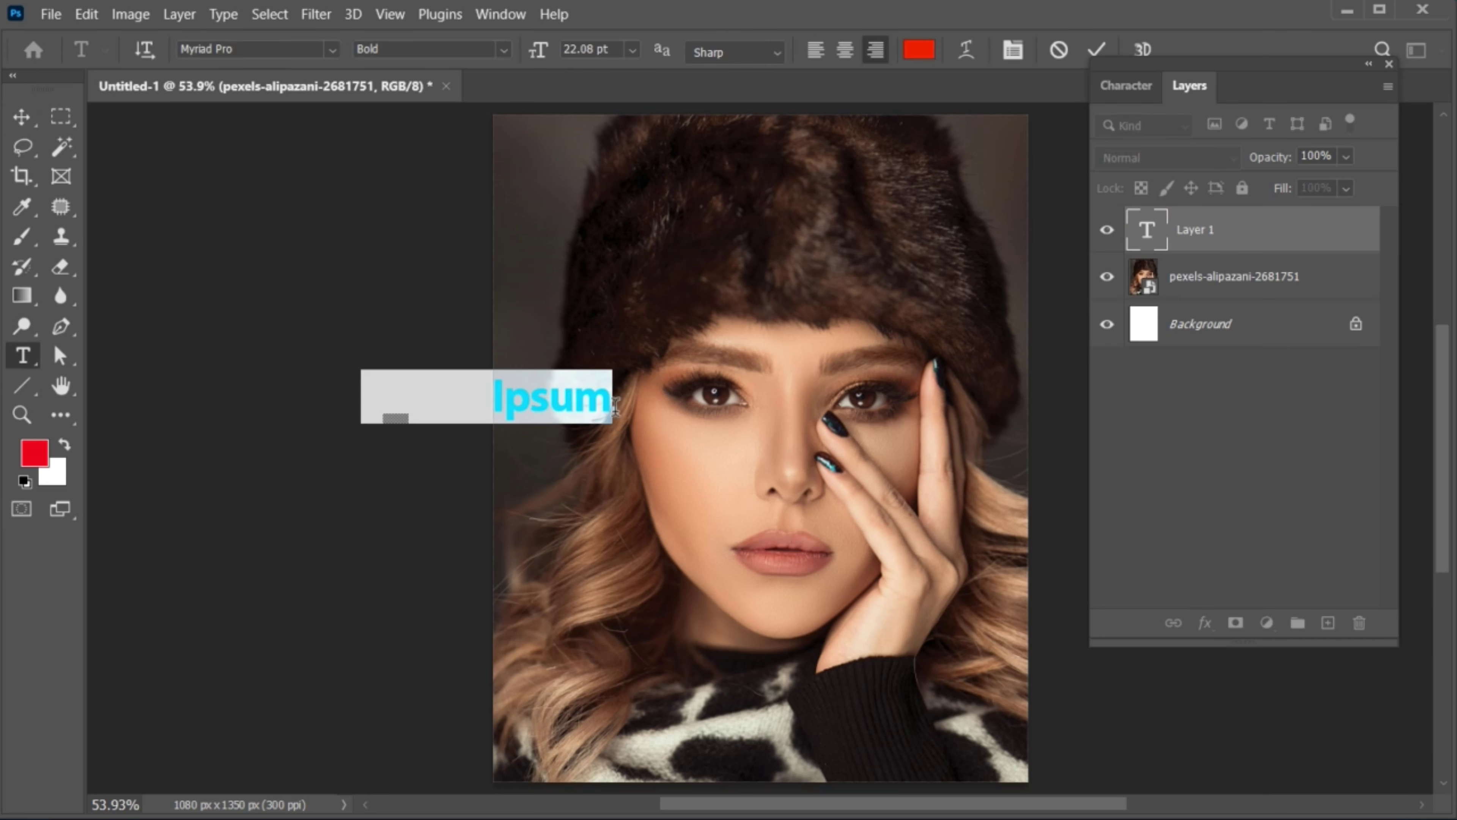
{"action": "type", "text": "look"}
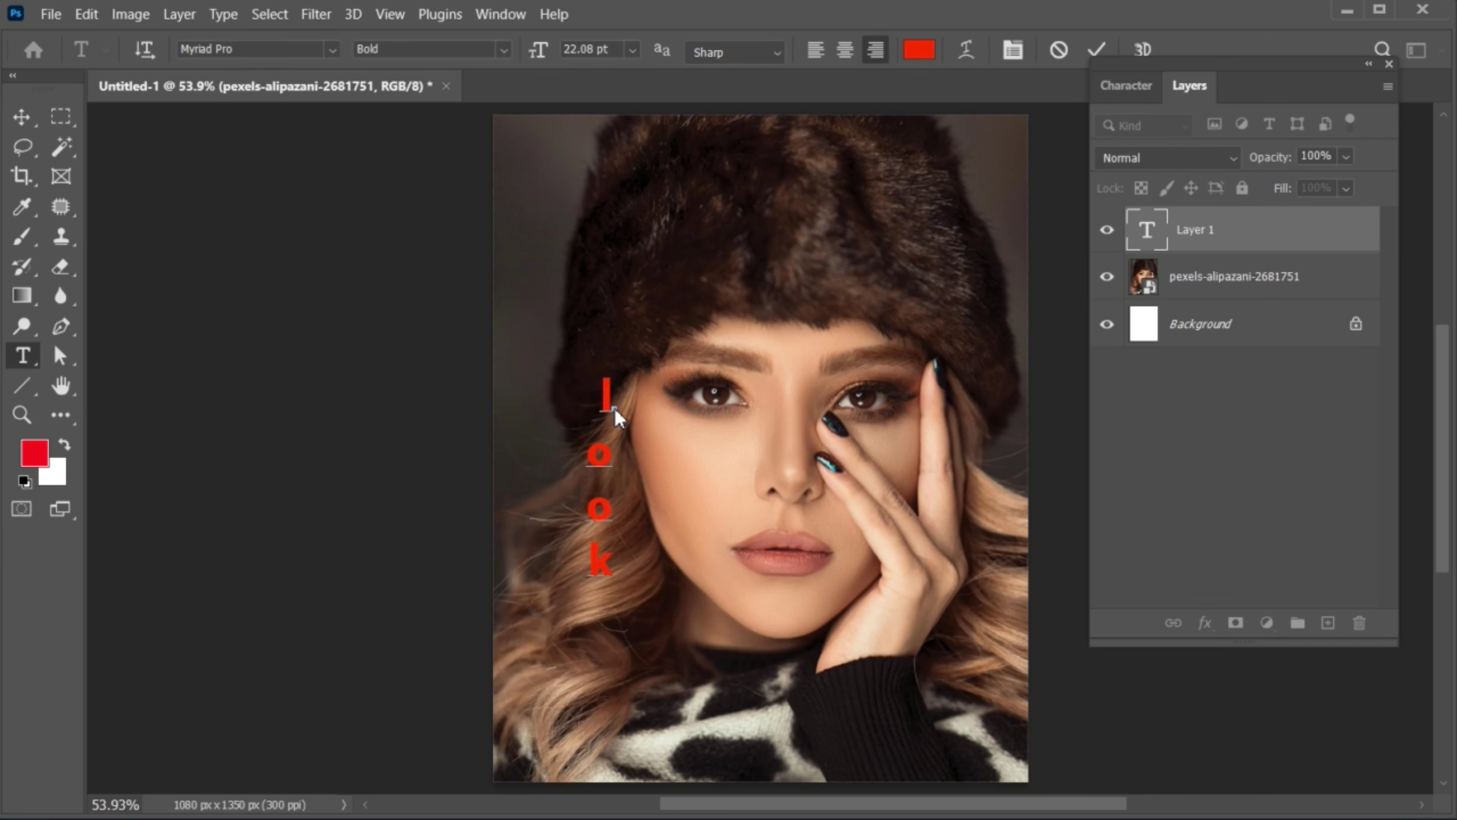
Step: Set the whole "look" text in the Helvetica LT Std Black font
{"action": "key", "text": "ctrl+a"}
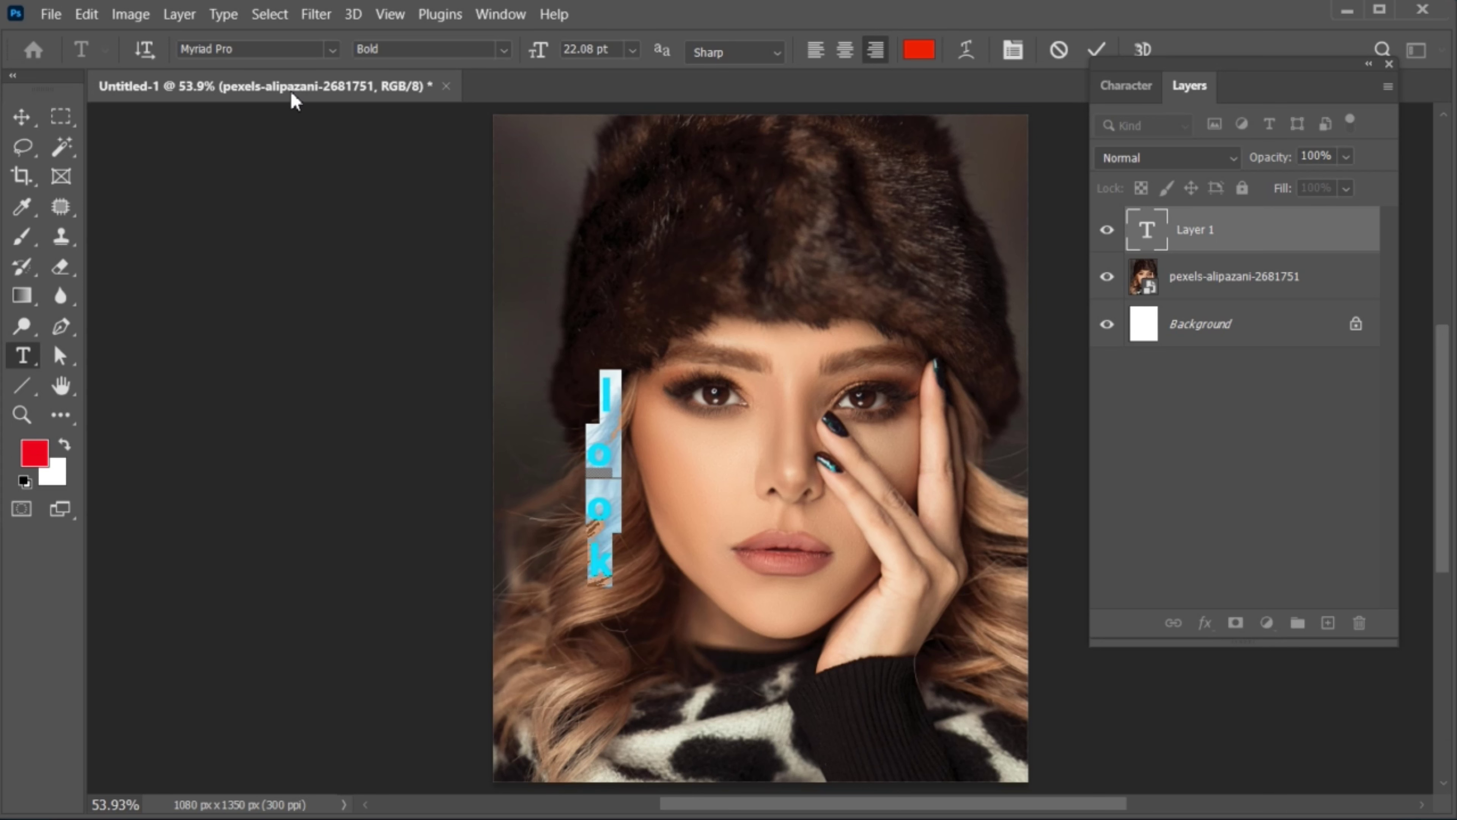
{"action": "left_click", "coordinate": [276, 50]}
{"action": "type", "text": "e"}
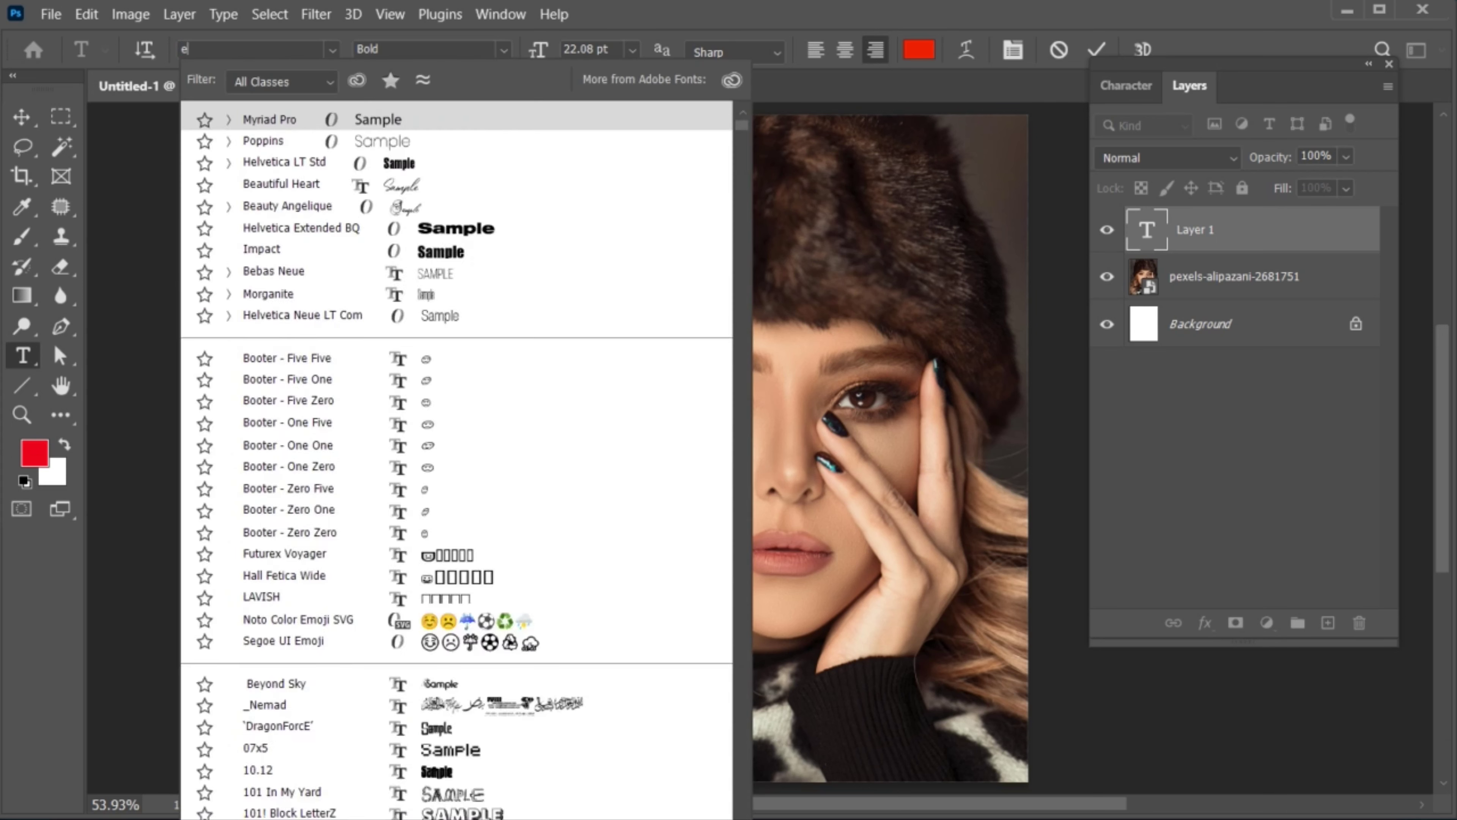
{"action": "type", "text": "lvetica lt"}
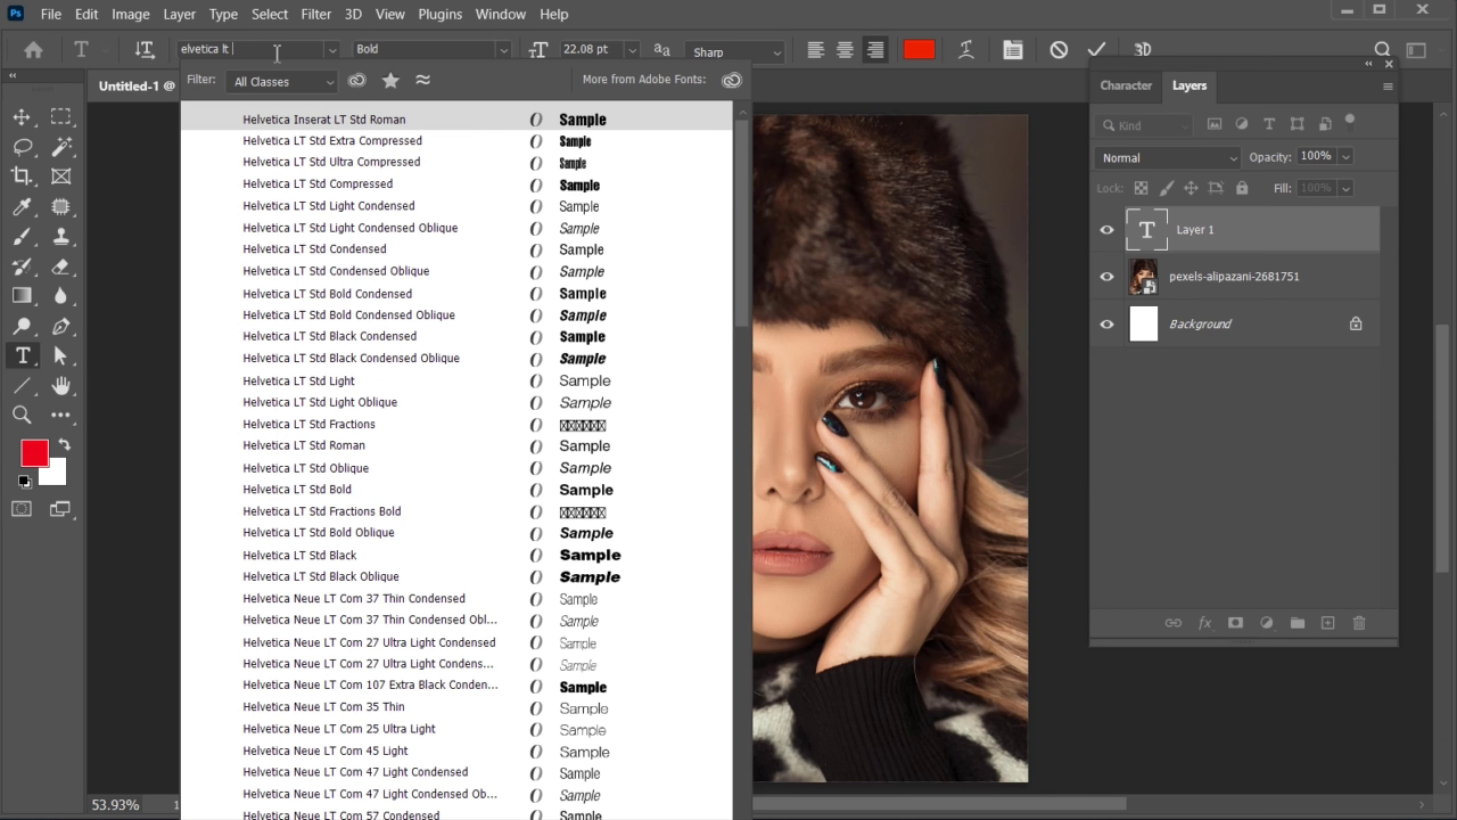
{"action": "left_click", "coordinate": [370, 555]}
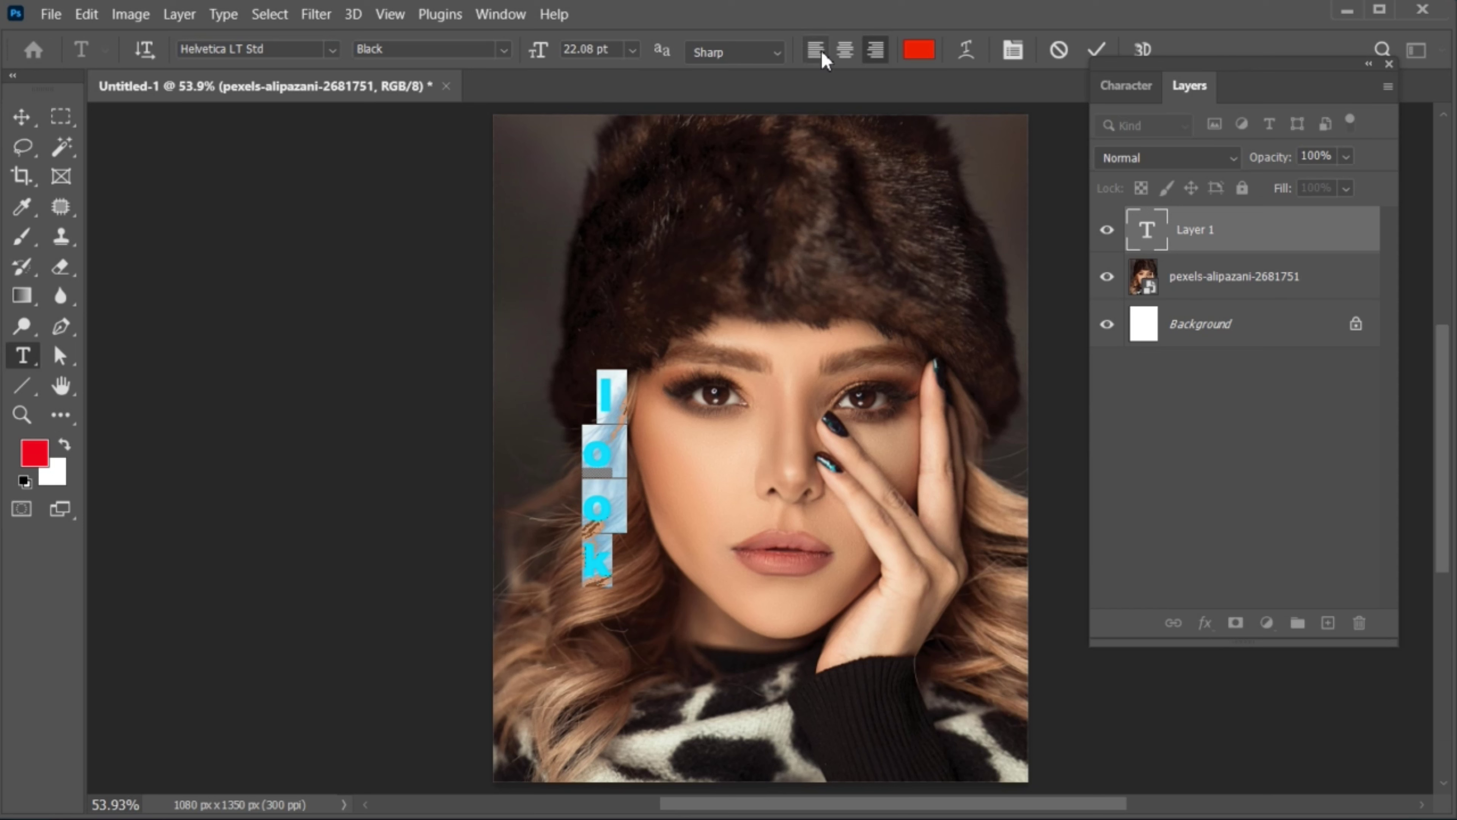
Step: Left-align the stacked text and set its color to white (ffffff)
{"action": "left_click", "coordinate": [918, 49]}
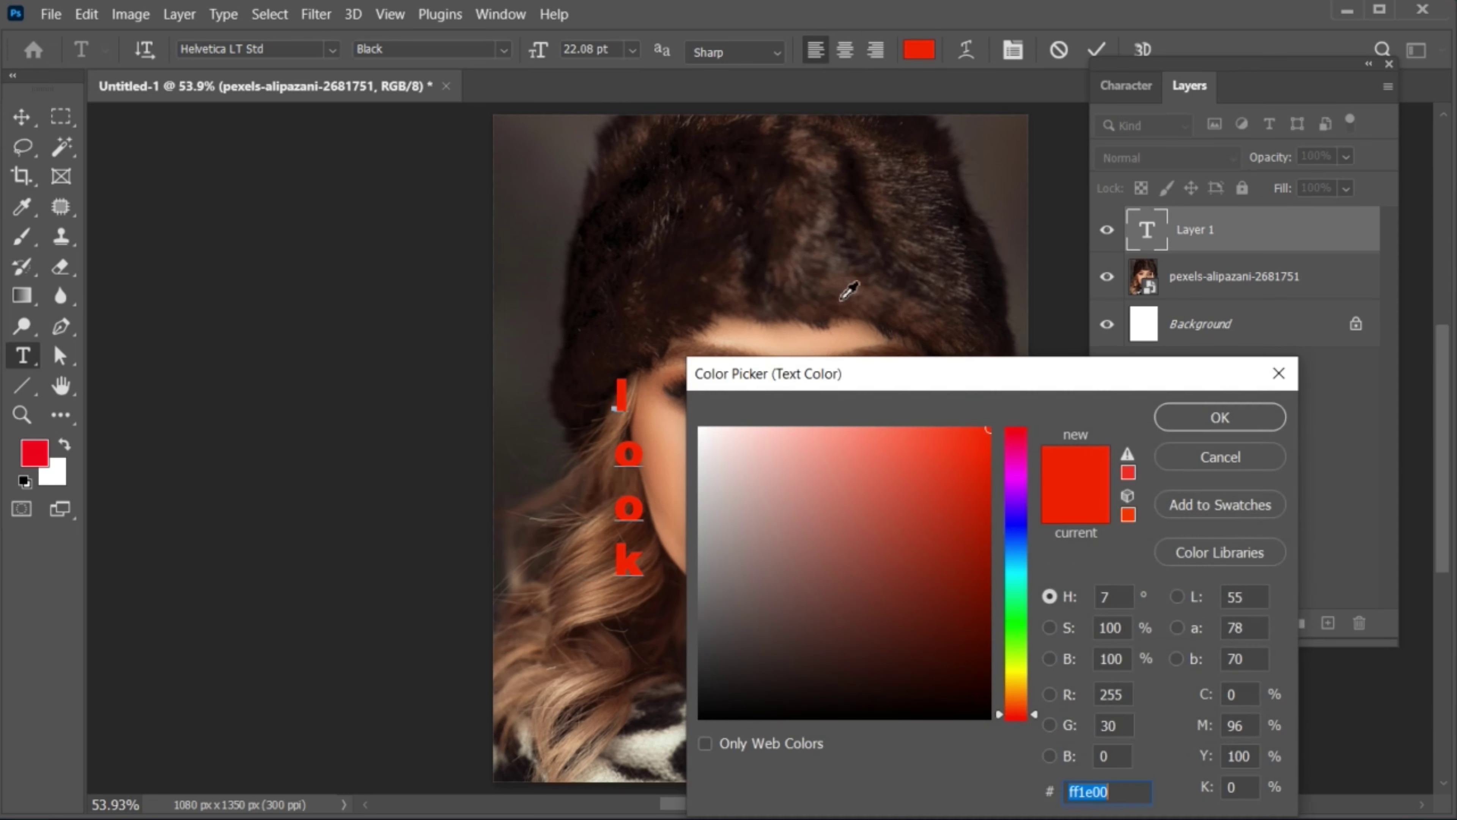
{"action": "left_click_drag", "start_coordinate": [709, 447], "coordinate": [686, 413]}
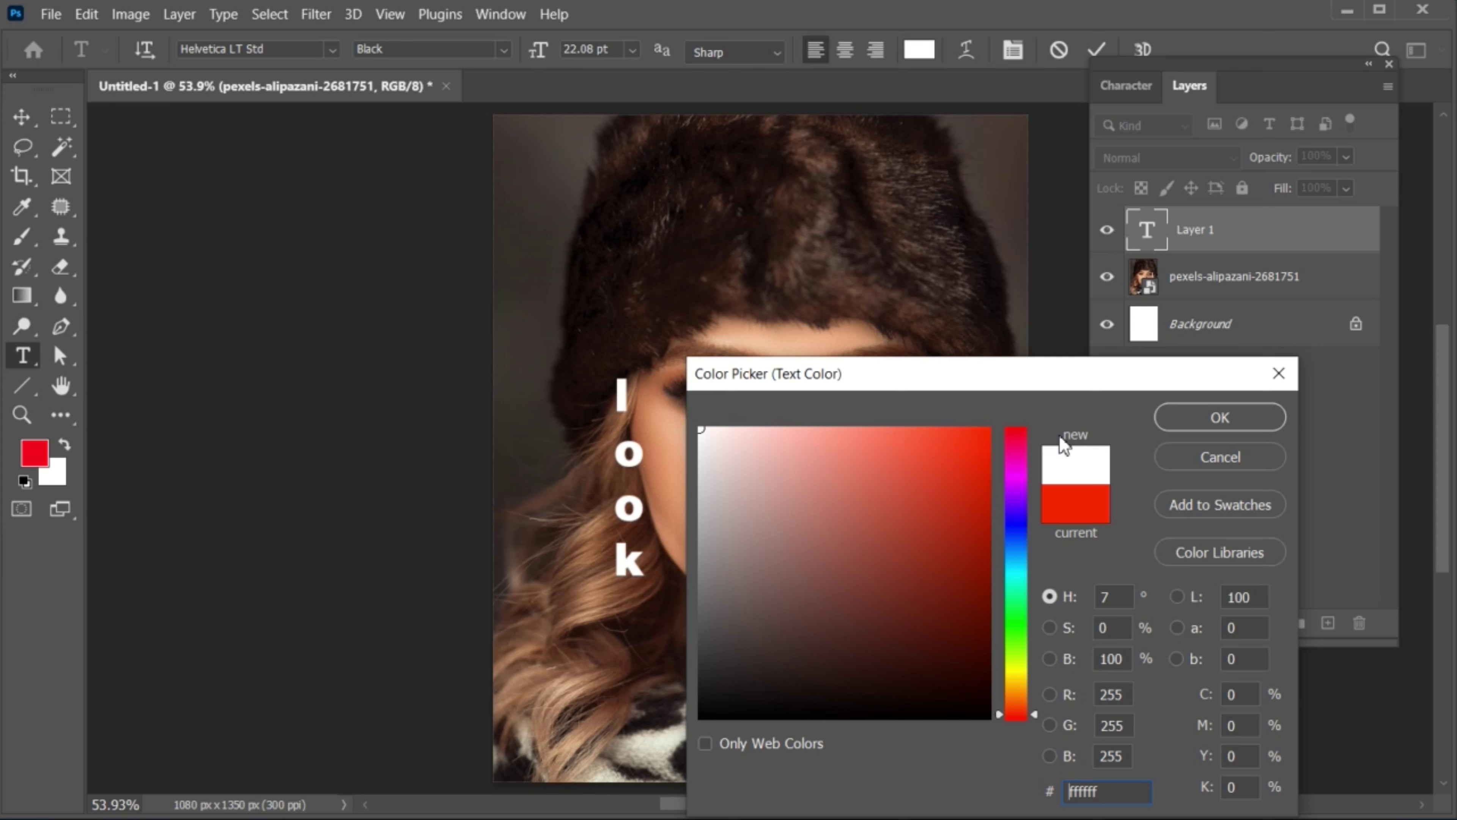
{"action": "left_click", "coordinate": [1211, 419]}
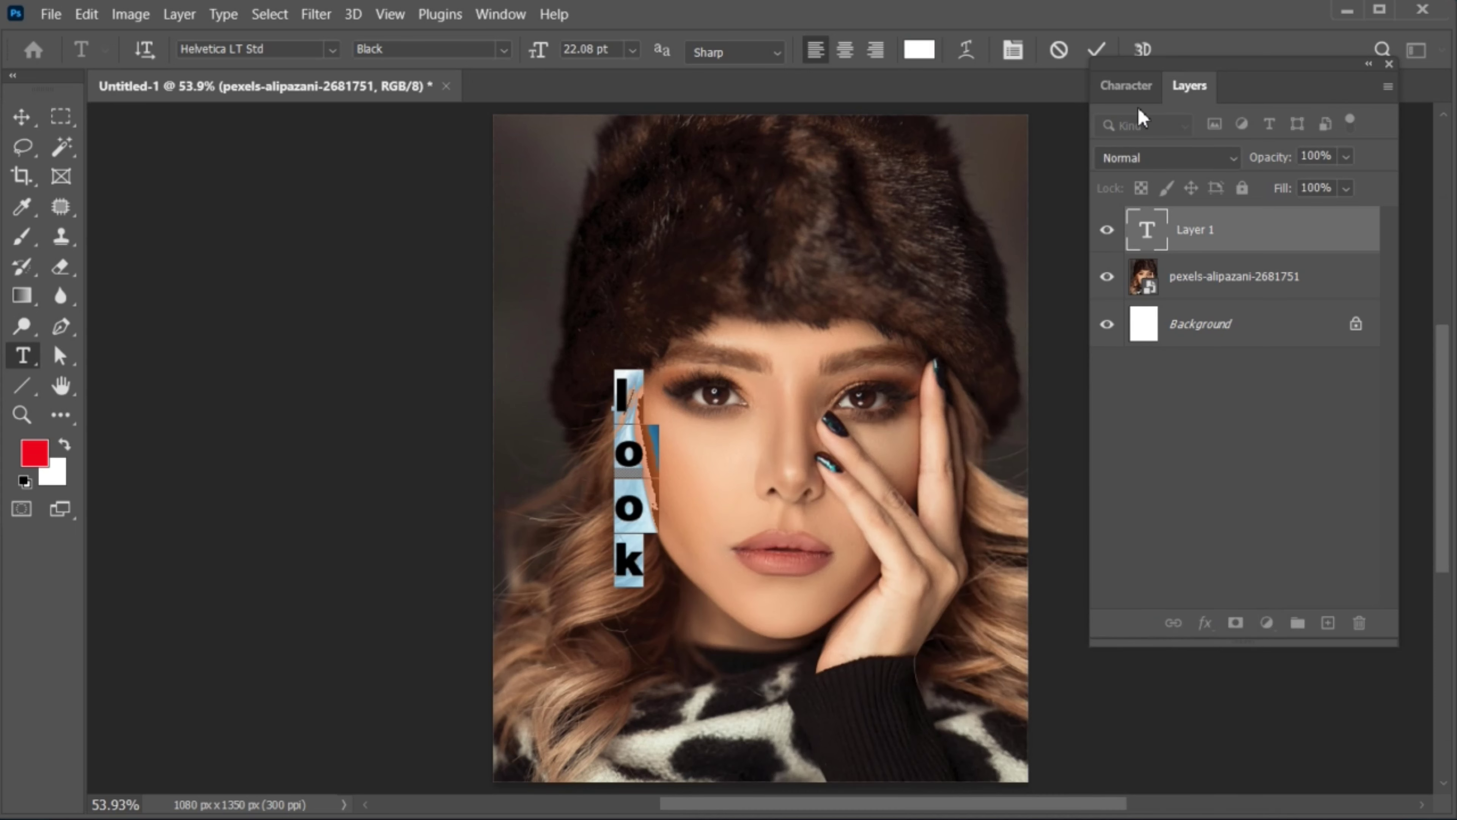
Step: Apply all caps to the stacked text and commit the edit
{"action": "left_click", "coordinate": [1126, 85]}
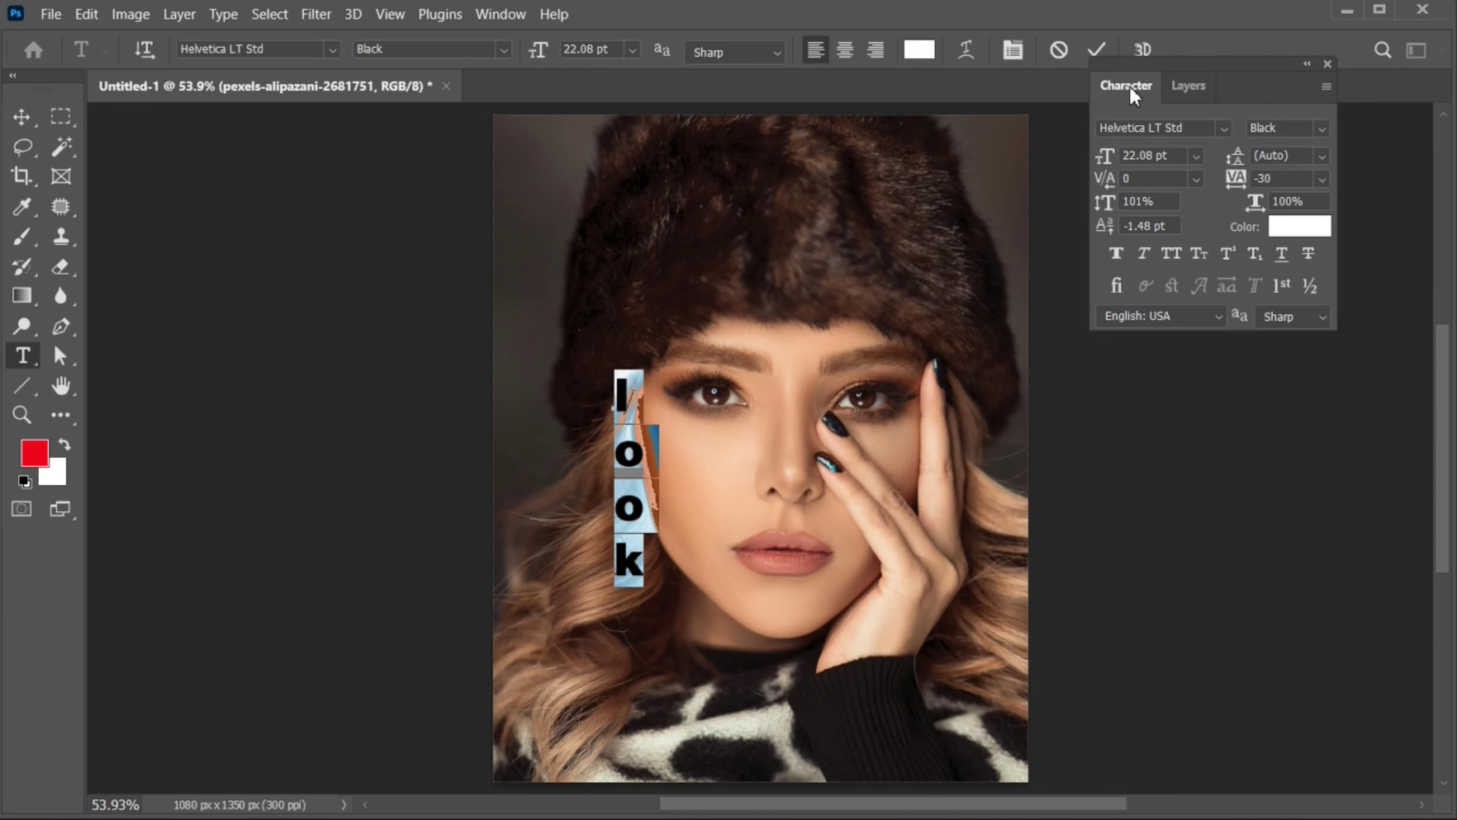
{"action": "left_click", "coordinate": [1172, 256]}
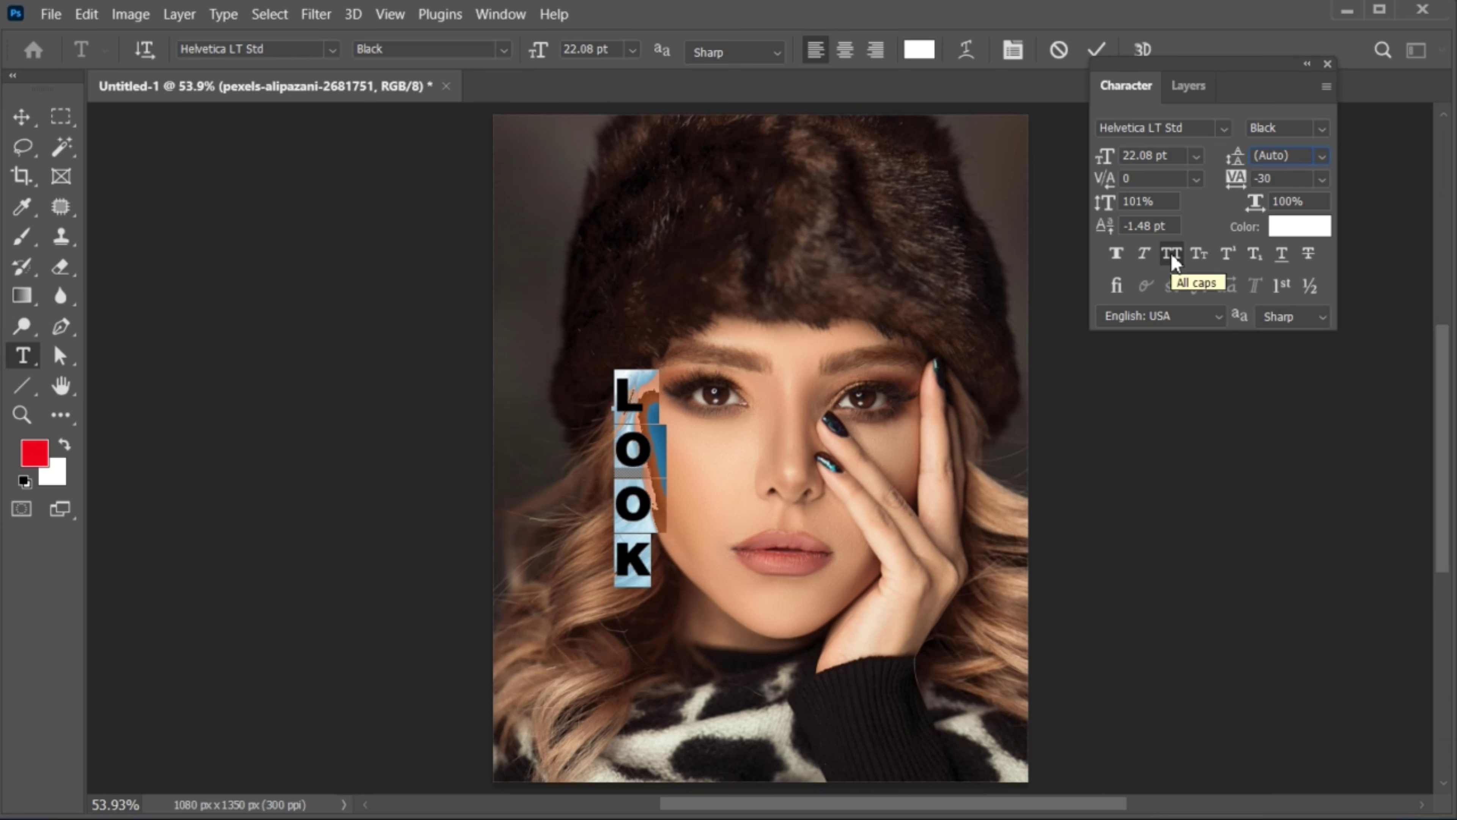
{"action": "left_click", "coordinate": [1096, 50]}
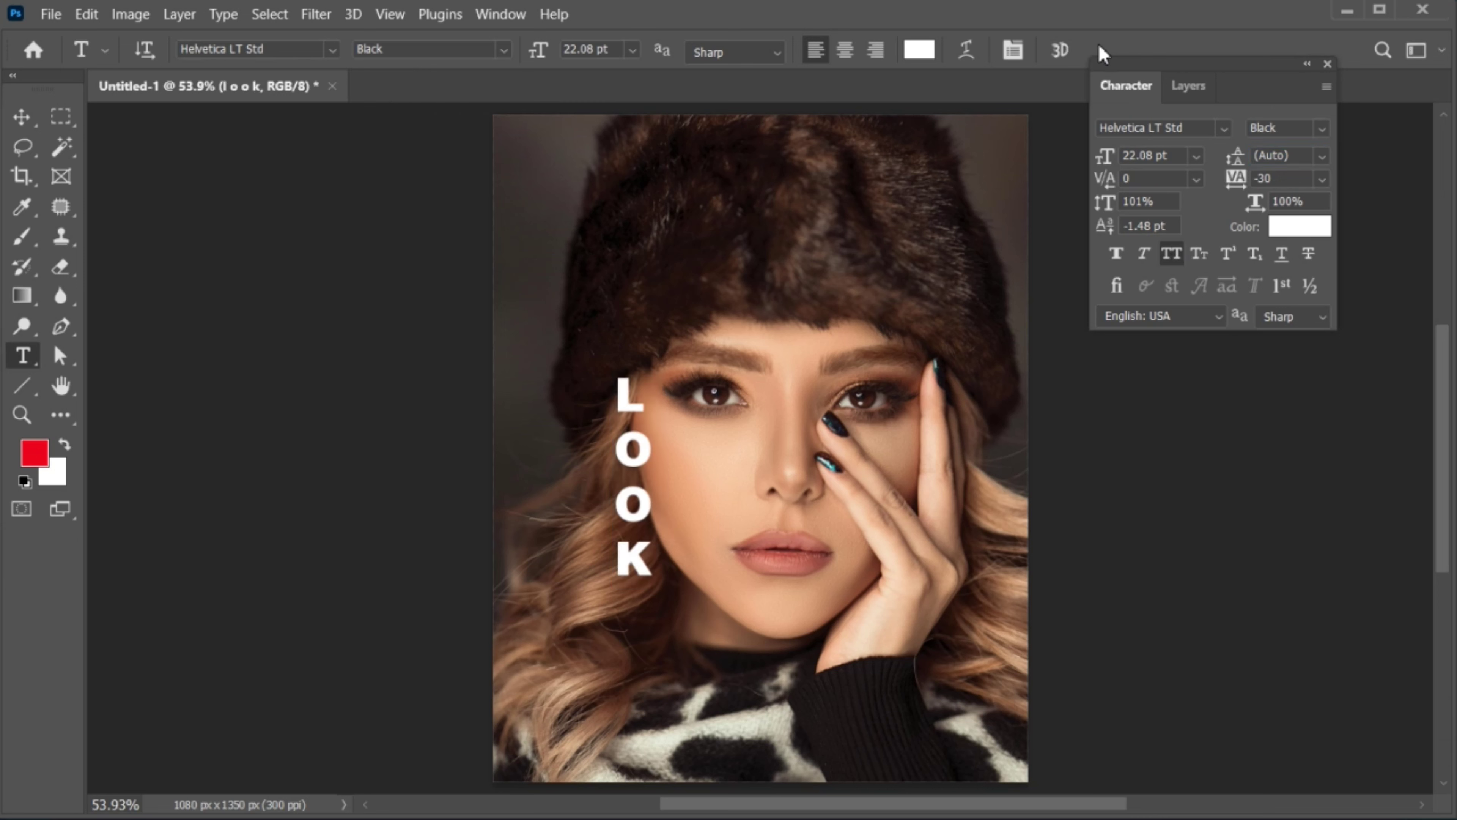
Step: Scale the LOOK text to about 276% with Free Transform and position it over the face
{"action": "key", "text": "ctrl+t"}
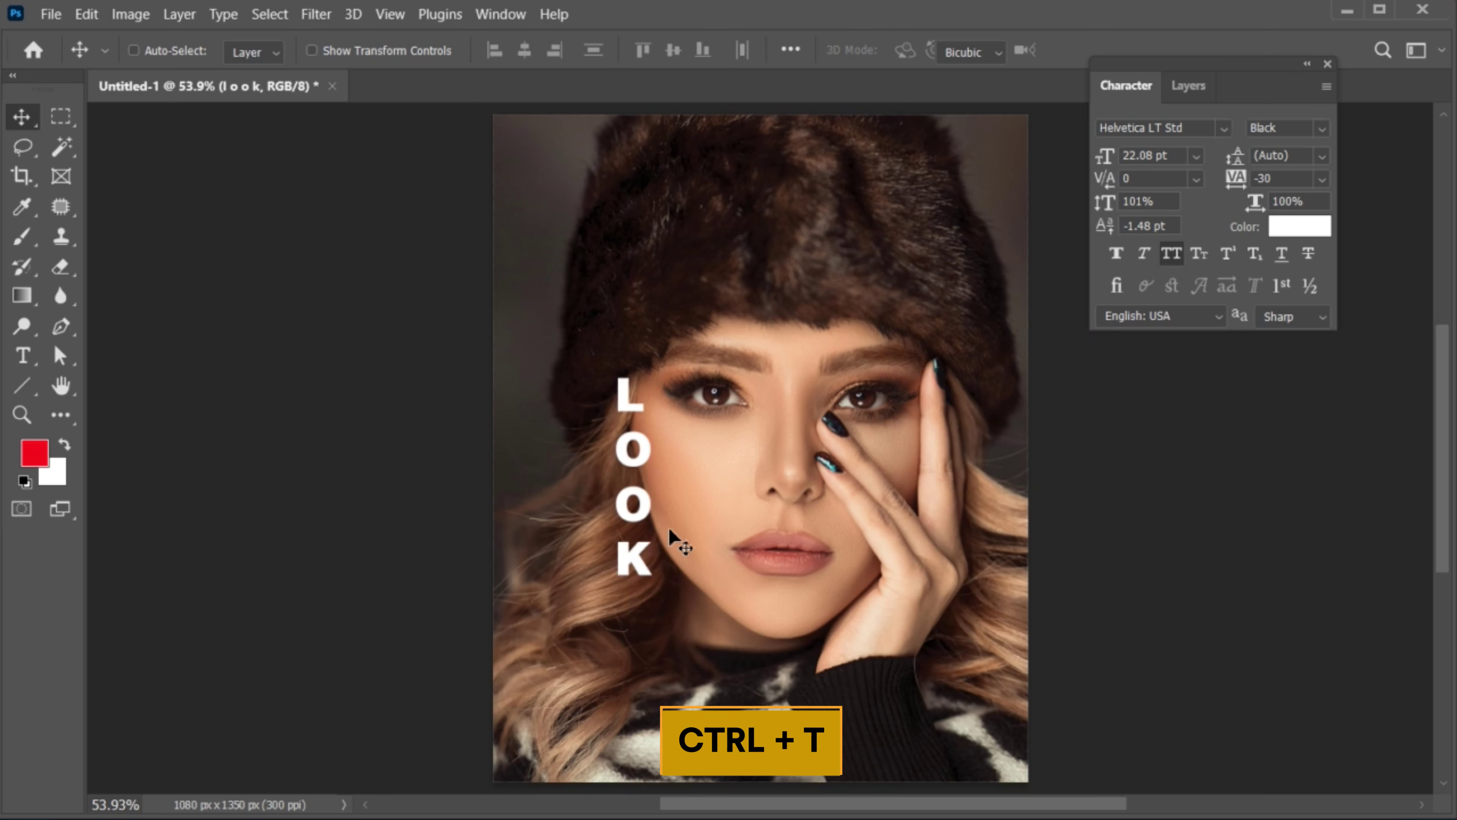
{"action": "left_click_drag", "start_coordinate": [656, 488], "coordinate": [684, 481]}
{"action": "left_click_drag", "start_coordinate": [680, 396], "coordinate": [742, 381]}
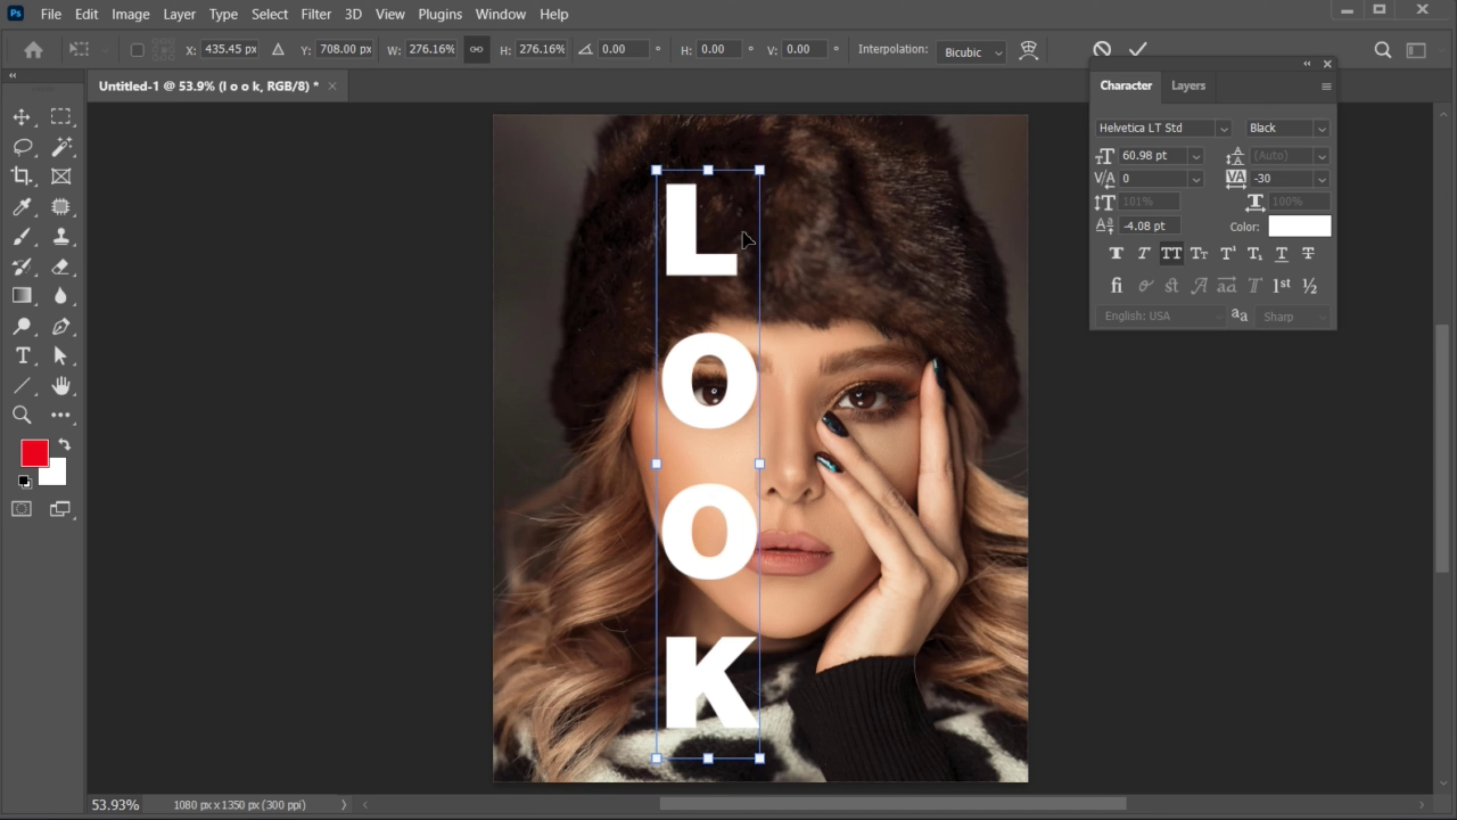
{"action": "key", "text": "Return"}
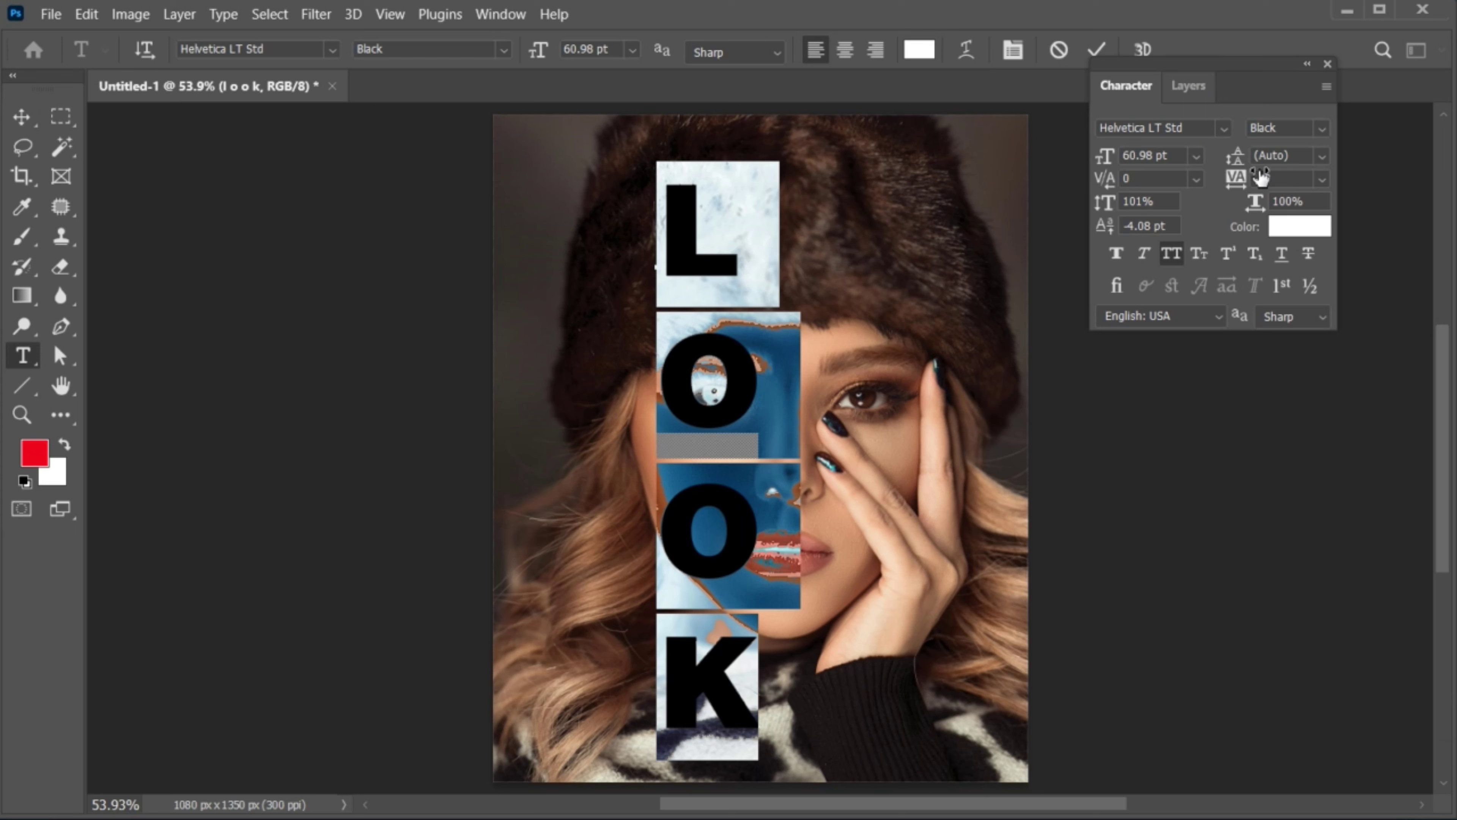
Step: Tighten the line spacing of the LOOK text to a leading of 50 pt and commit it
{"action": "left_click", "coordinate": [1322, 154]}
{"action": "left_click", "coordinate": [1314, 363]}
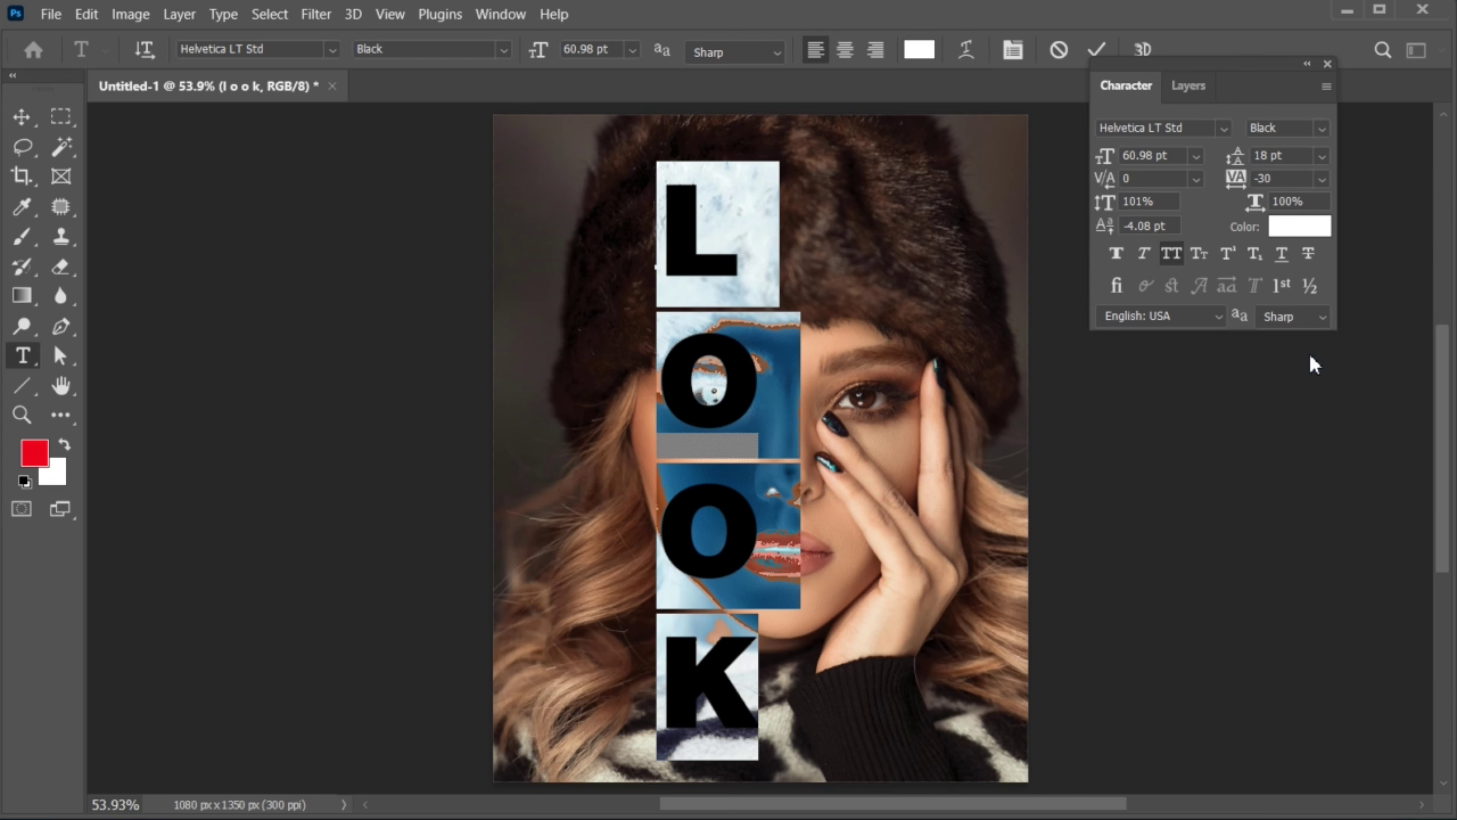
{"action": "left_click", "coordinate": [1323, 154]}
{"action": "left_click", "coordinate": [1315, 403]}
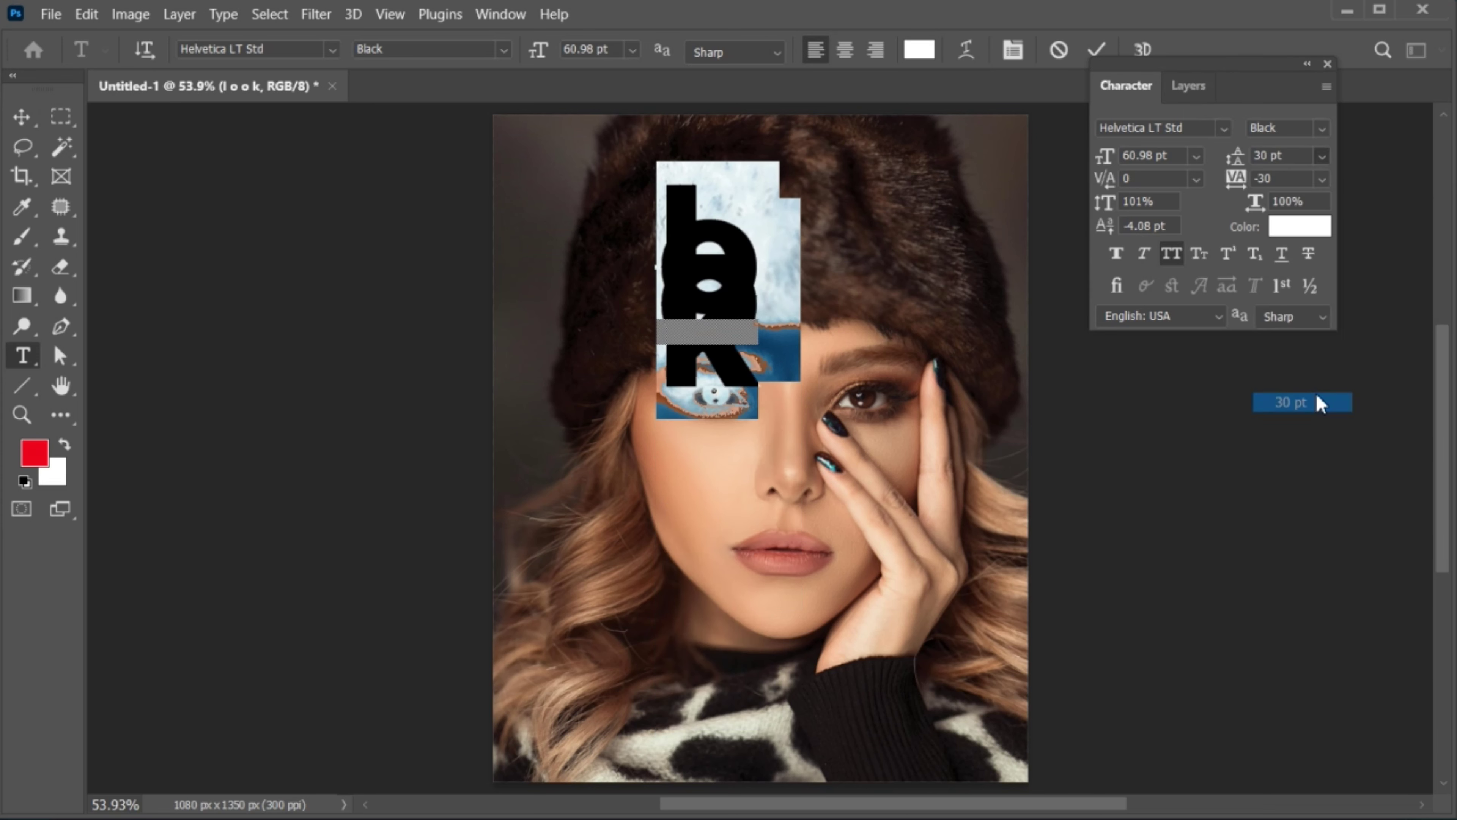
{"action": "left_click", "coordinate": [1323, 155]}
{"action": "left_click", "coordinate": [1314, 422]}
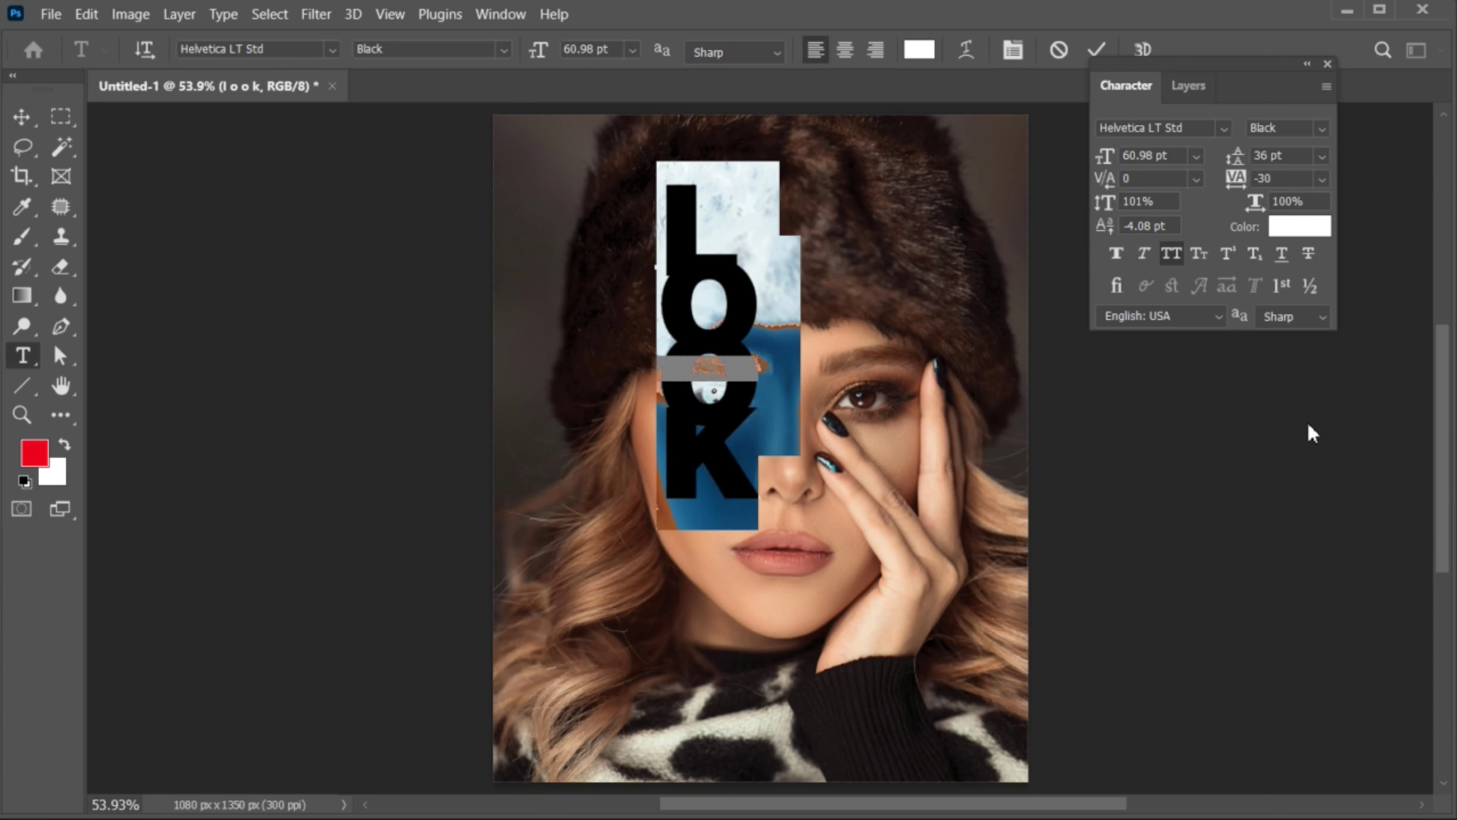
{"action": "left_click", "coordinate": [1306, 155]}
{"action": "scroll", "coordinate": [1306, 155], "scroll_direction": "up", "scroll_amount": 14}
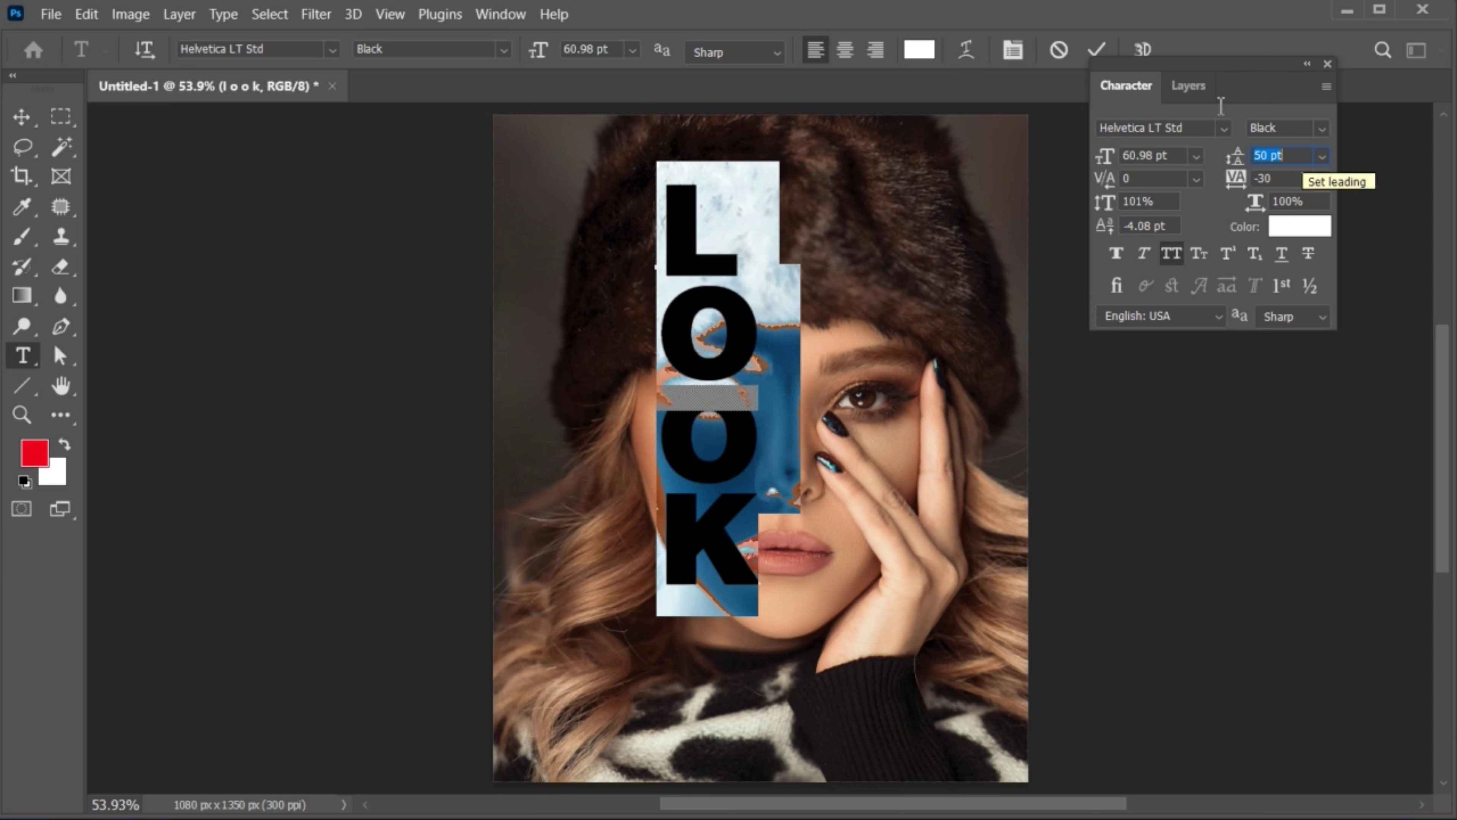
{"action": "left_click", "coordinate": [1096, 49]}
Step: Reposition the LOOK text and scale it to about 141% so it spans nearly the full canvas height
{"action": "key", "text": "v"}
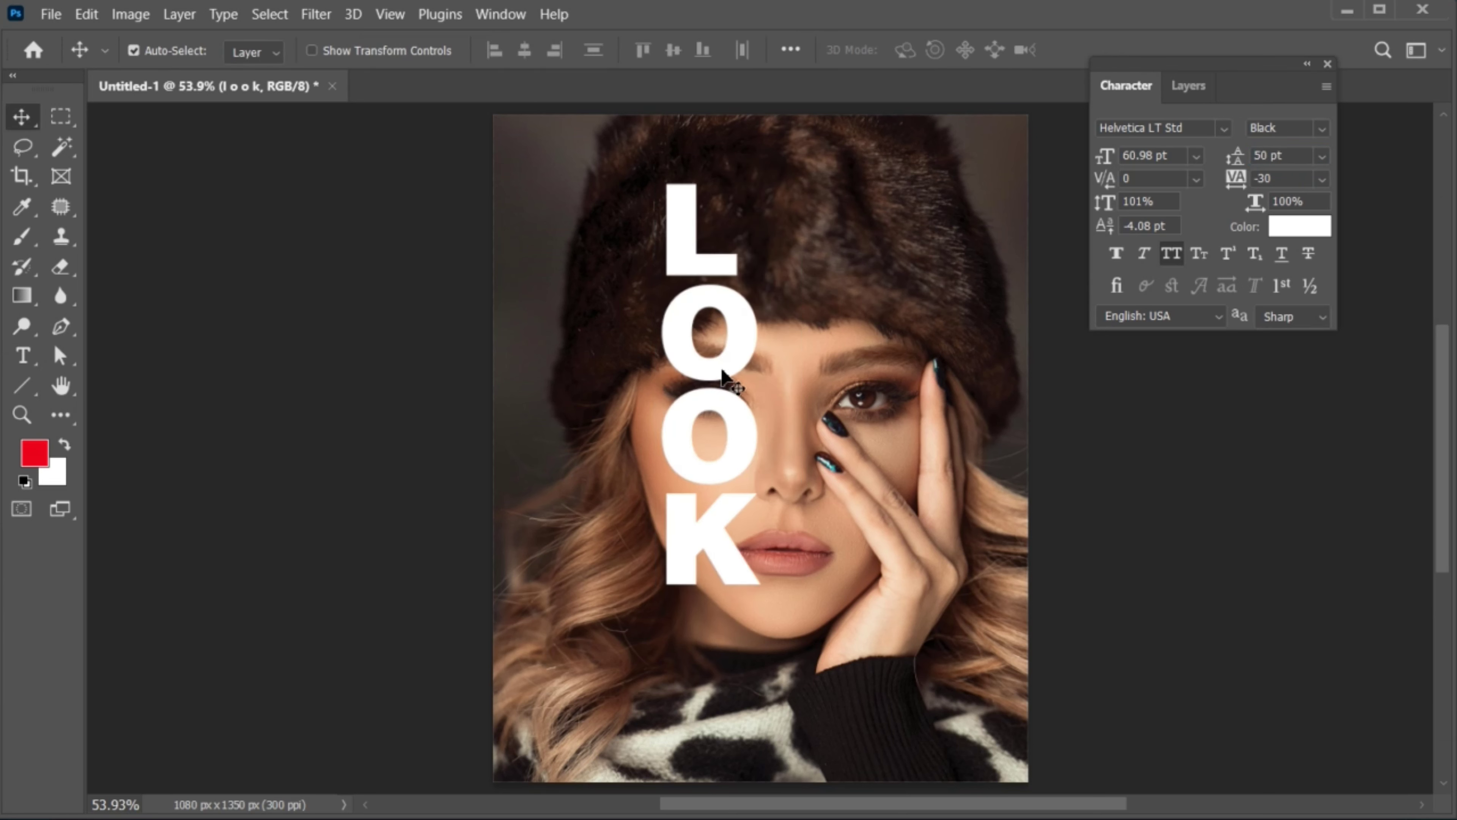
{"action": "left_click_drag", "start_coordinate": [722, 372], "coordinate": [720, 392]}
{"action": "key", "text": "ctrl+t"}
{"action": "left_click_drag", "start_coordinate": [763, 643], "coordinate": [775, 688]}
{"action": "left_click_drag", "start_coordinate": [754, 336], "coordinate": [749, 379]}
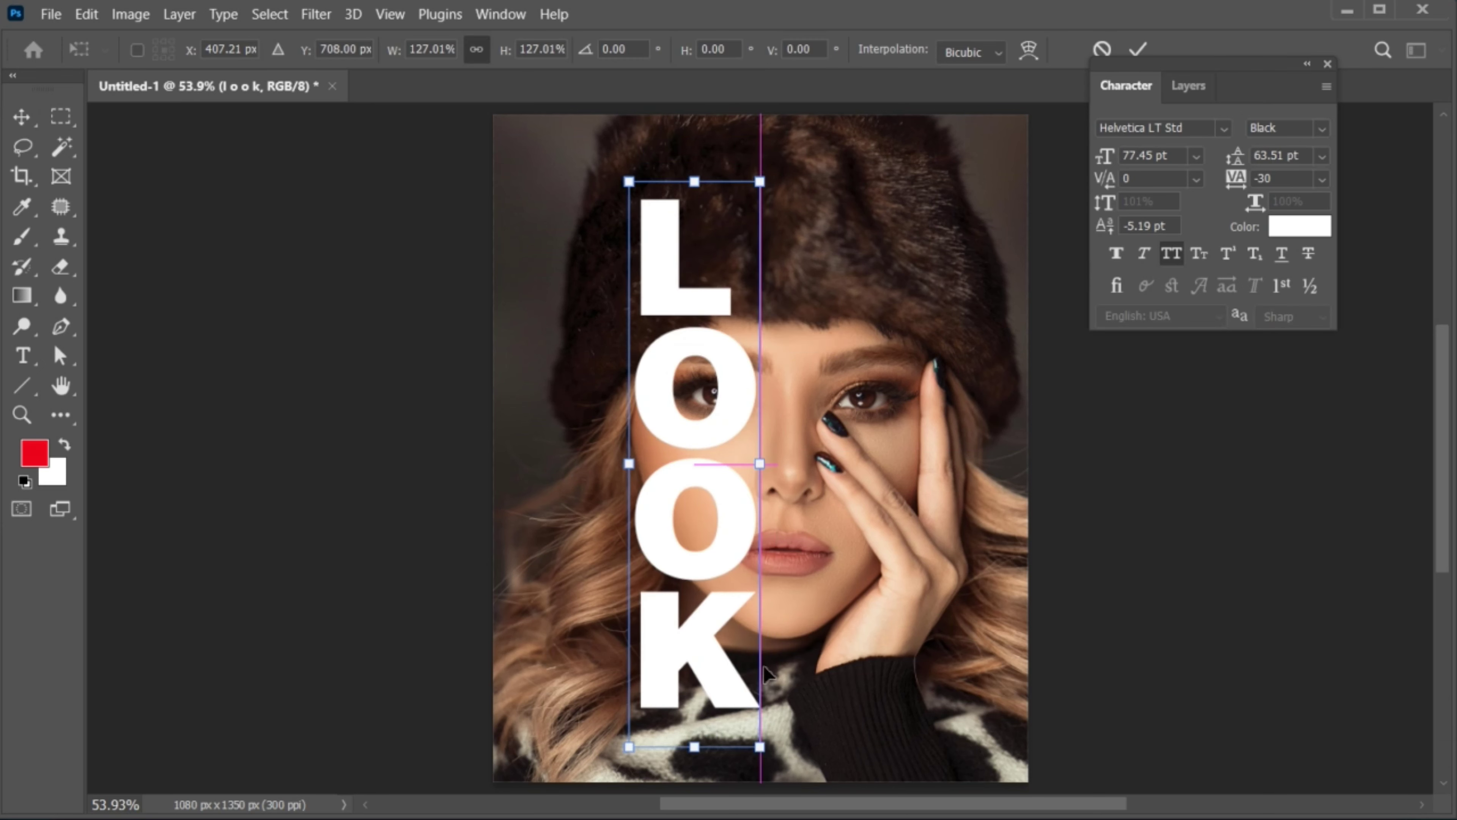
{"action": "left_click_drag", "start_coordinate": [762, 646], "coordinate": [765, 640]}
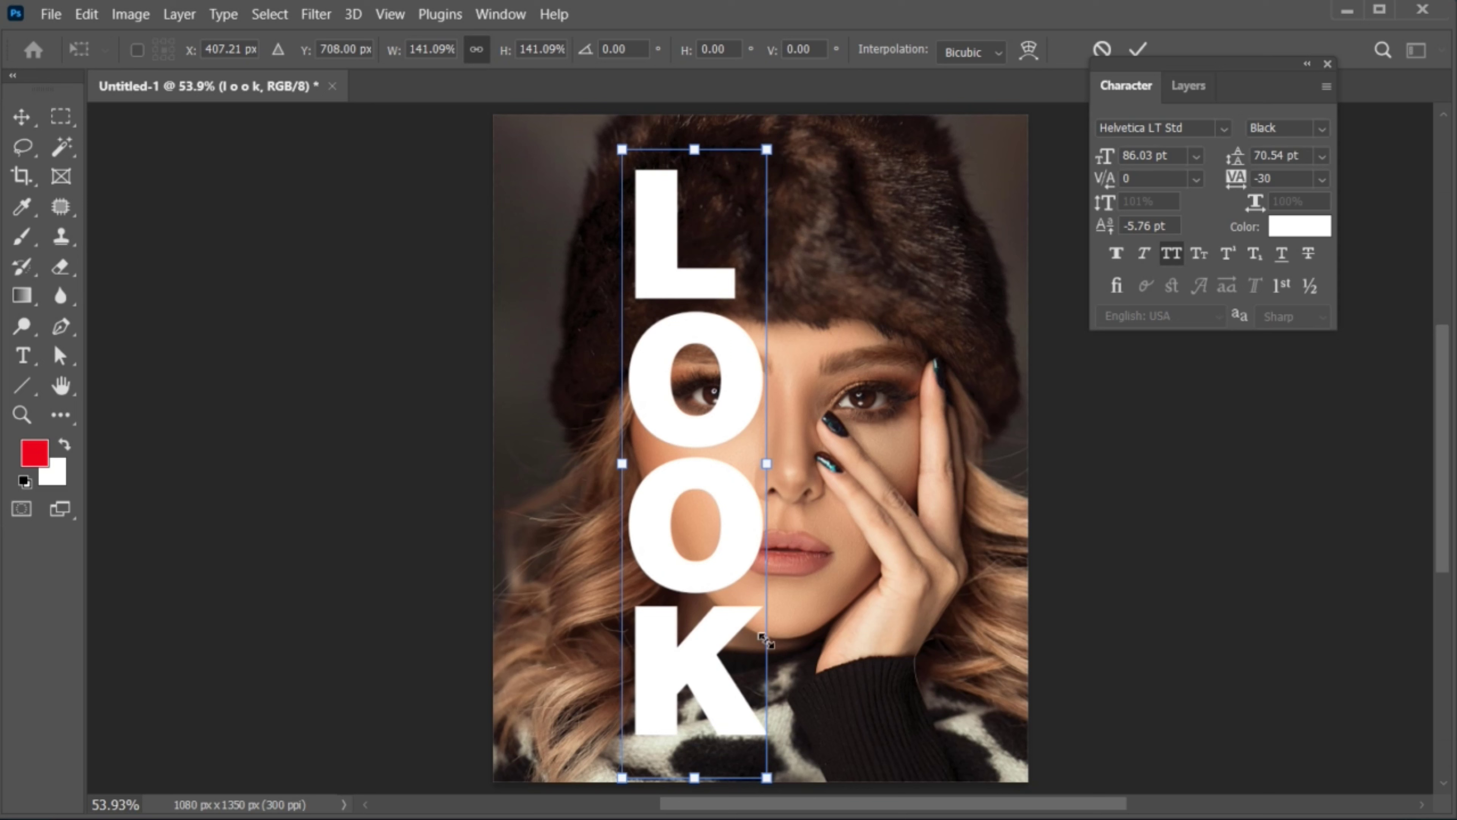
{"action": "key", "text": "Return"}
Step: Center-align the stacked LOOK text, commit it, and move it back over the woman's eye and cheek
{"action": "double_click", "coordinate": [751, 402]}
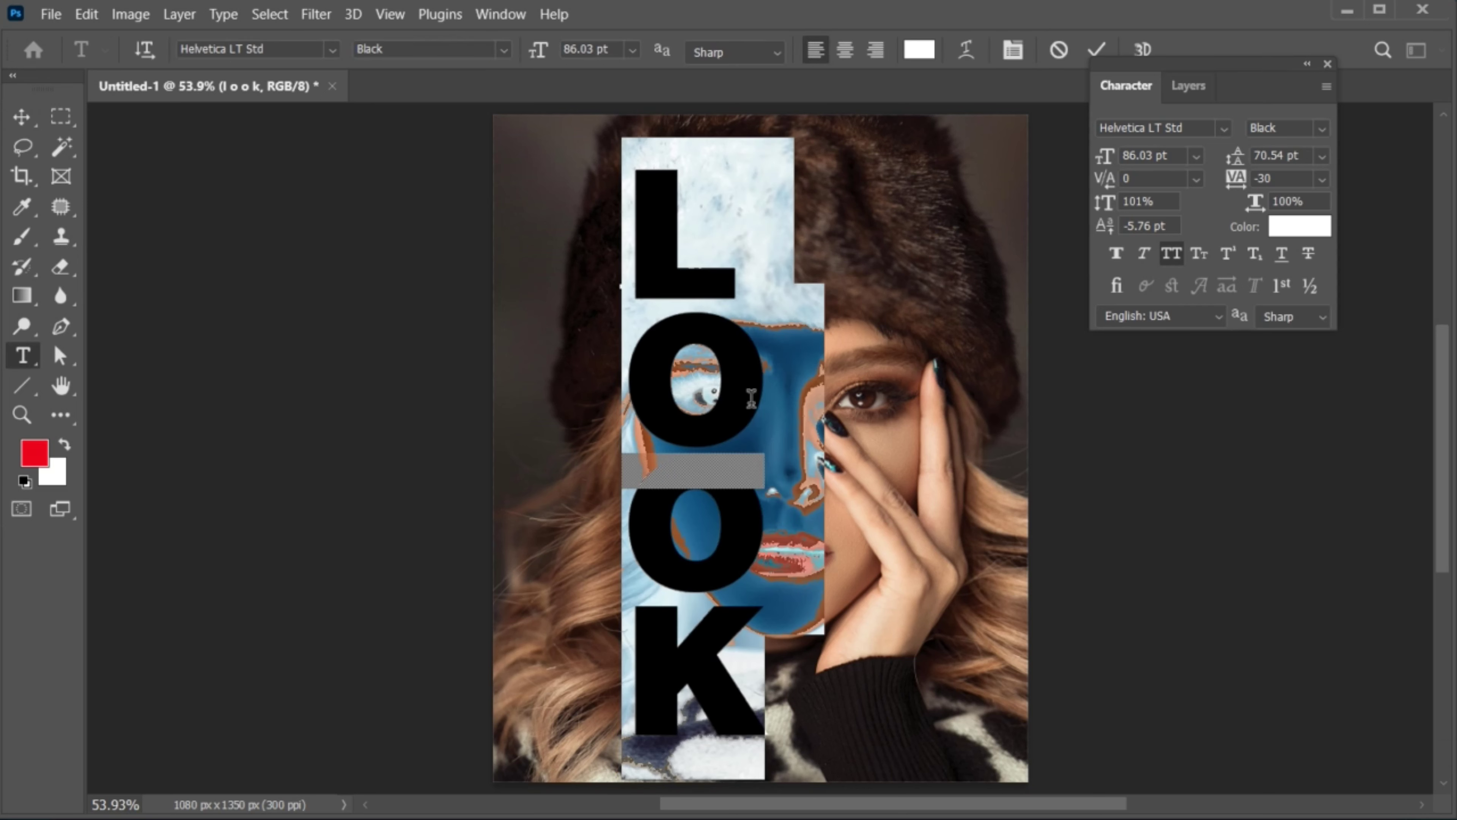
{"action": "left_click", "coordinate": [852, 51]}
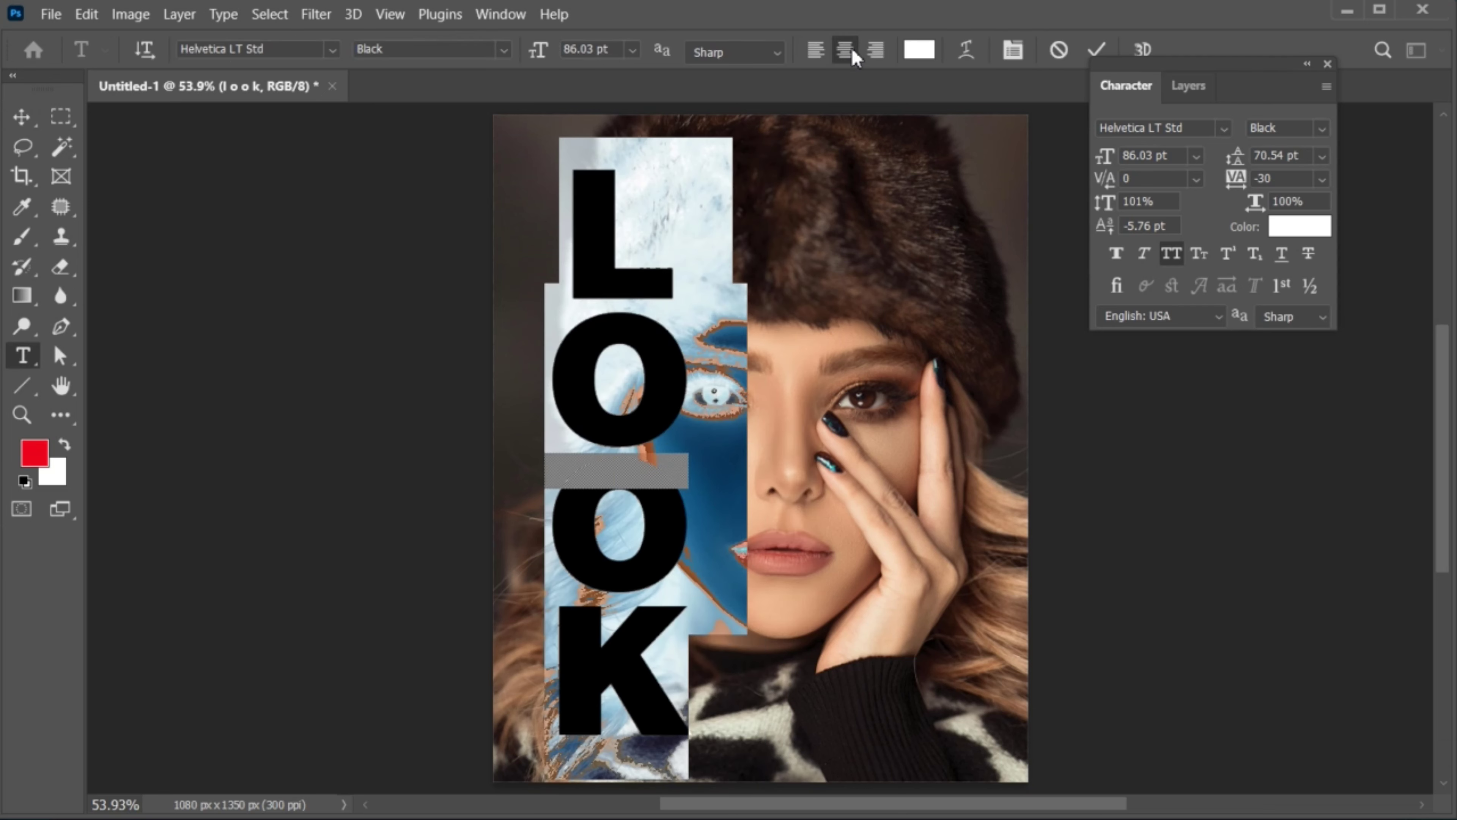
{"action": "left_click", "coordinate": [1097, 52]}
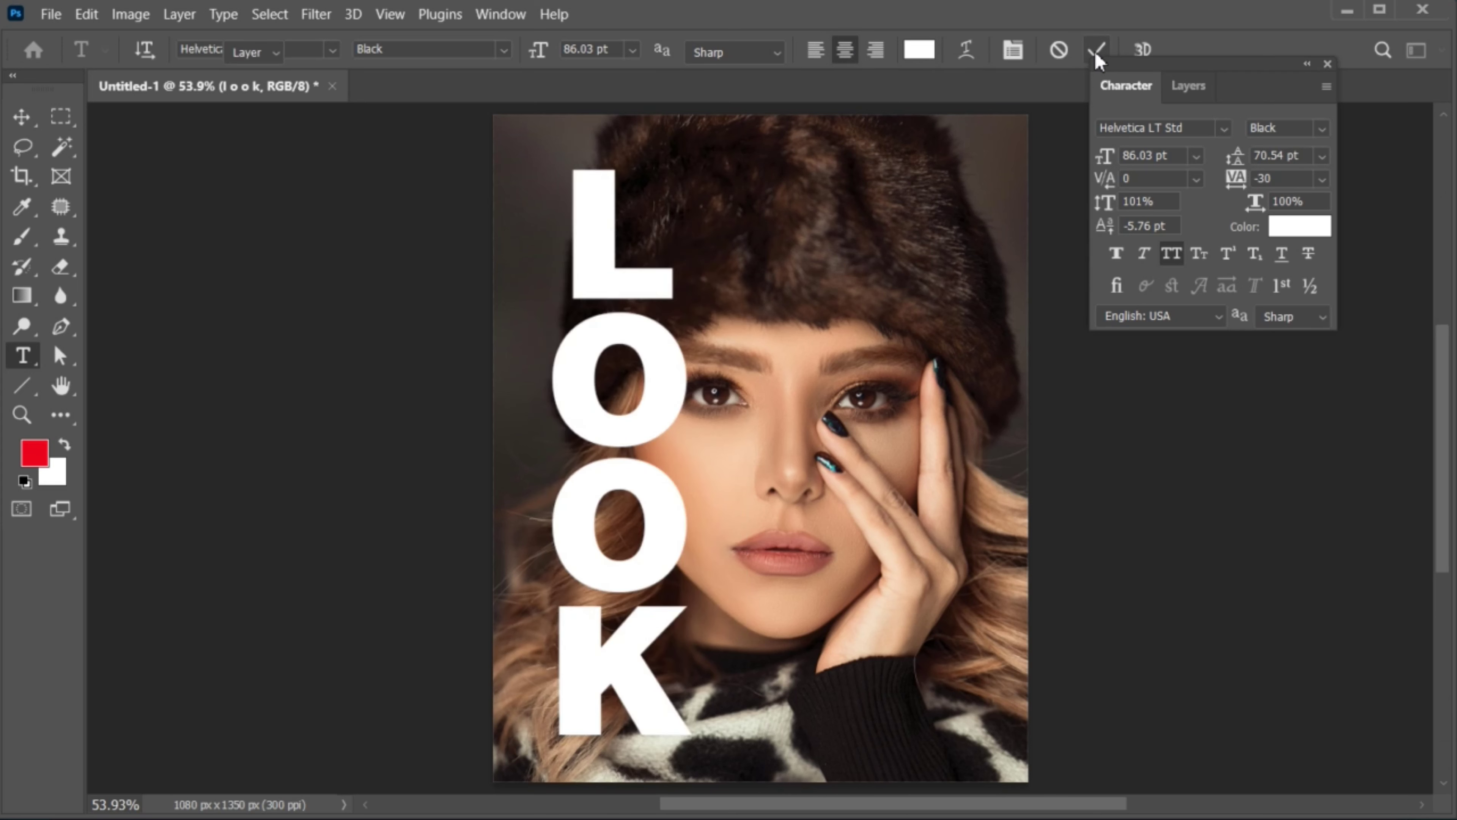
{"action": "key", "text": "v"}
{"action": "left_click_drag", "start_coordinate": [655, 426], "coordinate": [732, 436]}
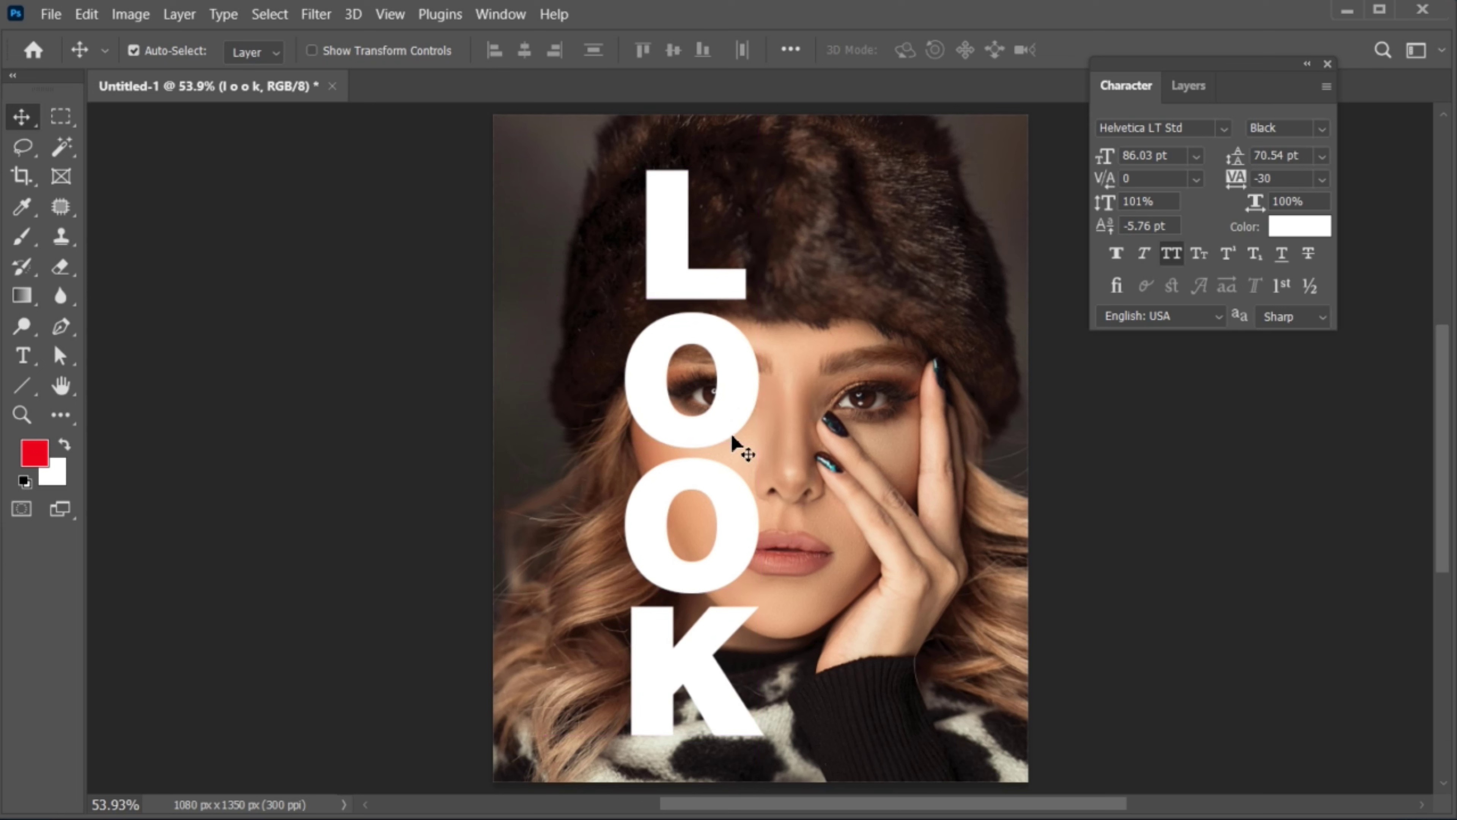
Step: Duplicate the photo layer and place the copy above the LOOK text layer
{"action": "left_click", "coordinate": [1189, 86]}
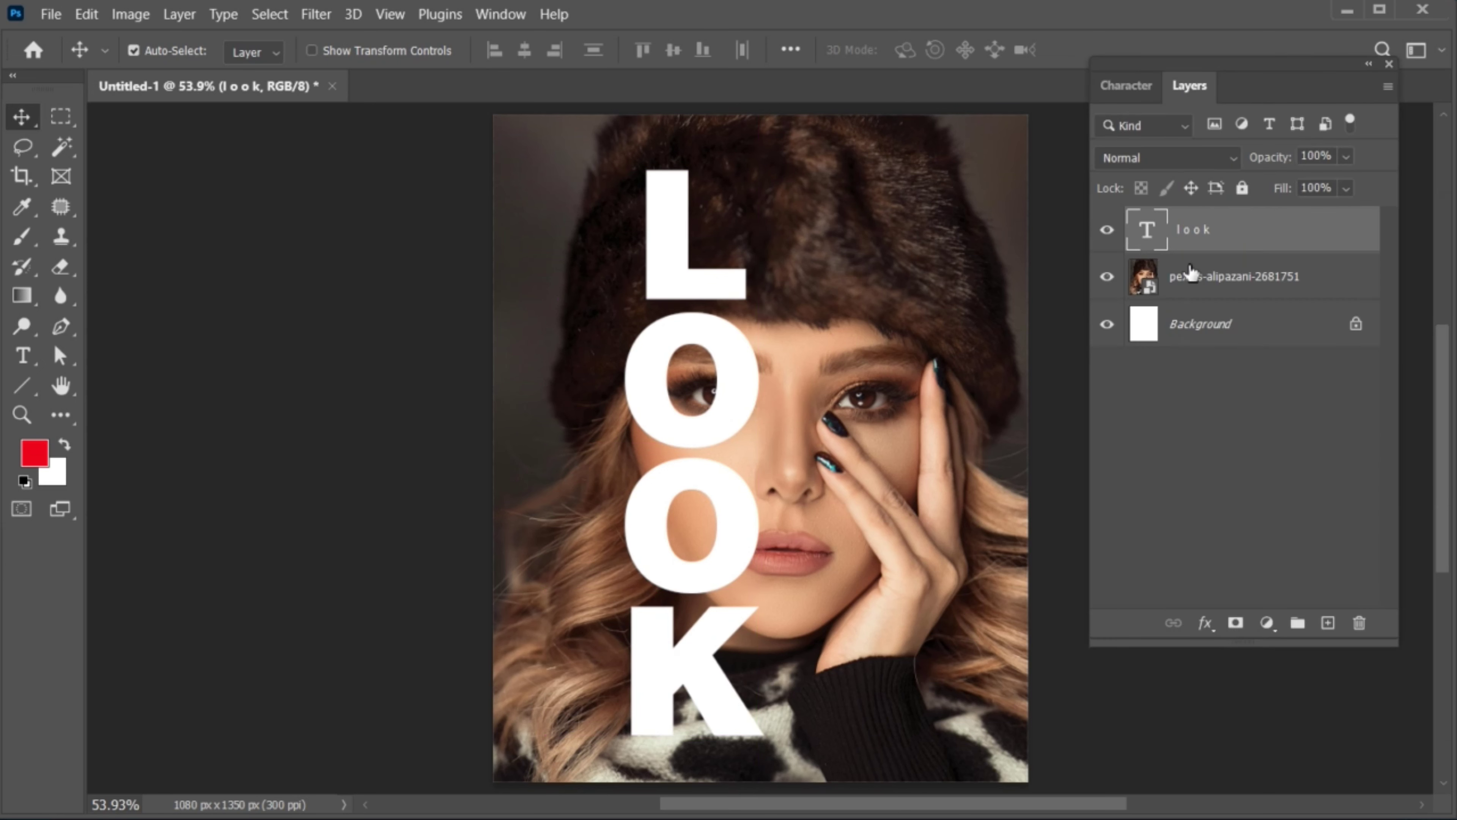
{"action": "left_click", "coordinate": [1190, 280]}
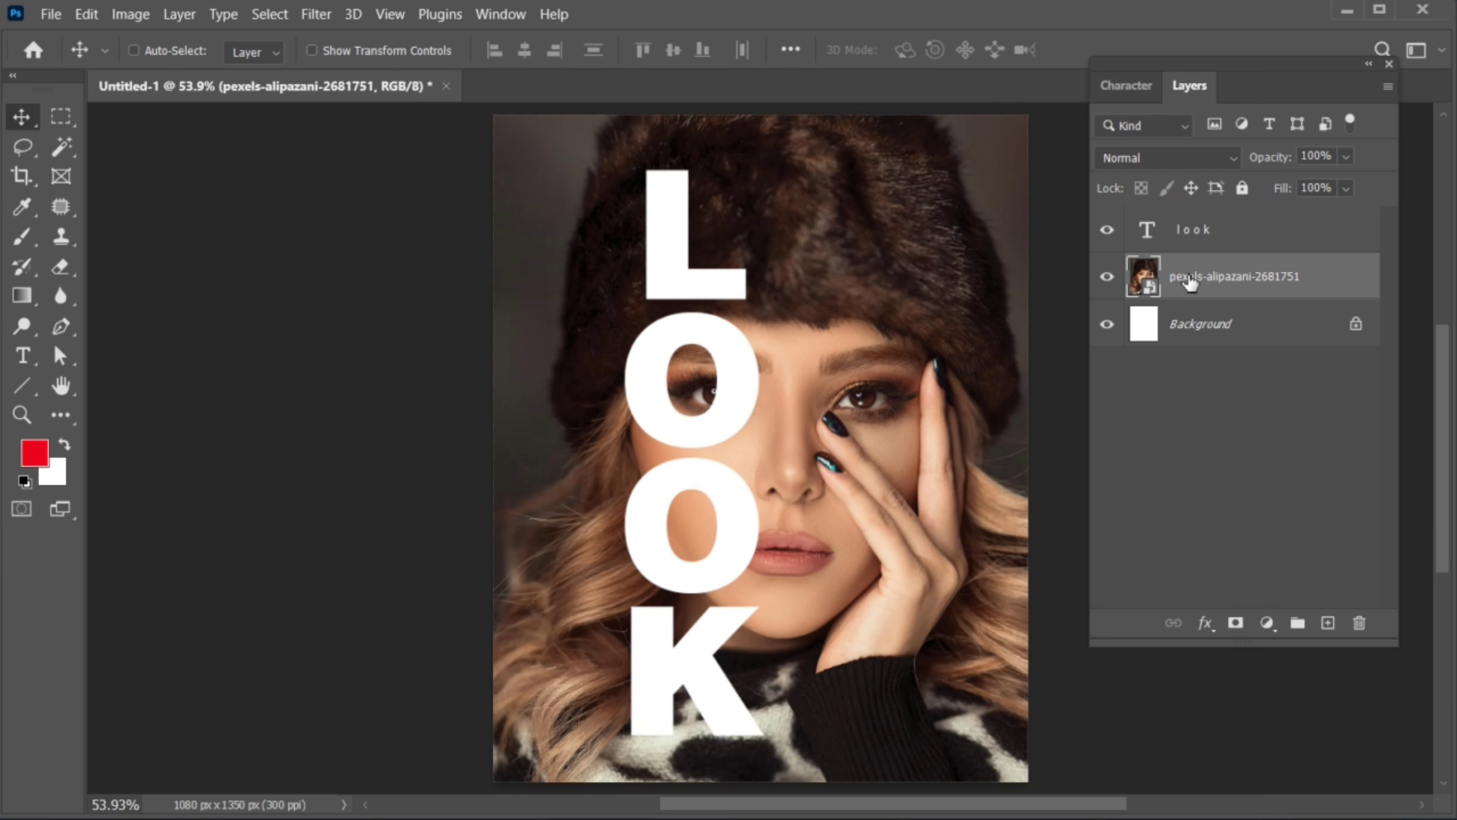
{"action": "key", "text": "ctrl+j"}
{"action": "left_click_drag", "start_coordinate": [1191, 281], "coordinate": [1186, 230]}
Step: Duplicate the LOOK text layer and move the copy to the top of the layer stack
{"action": "left_click", "coordinate": [1201, 289]}
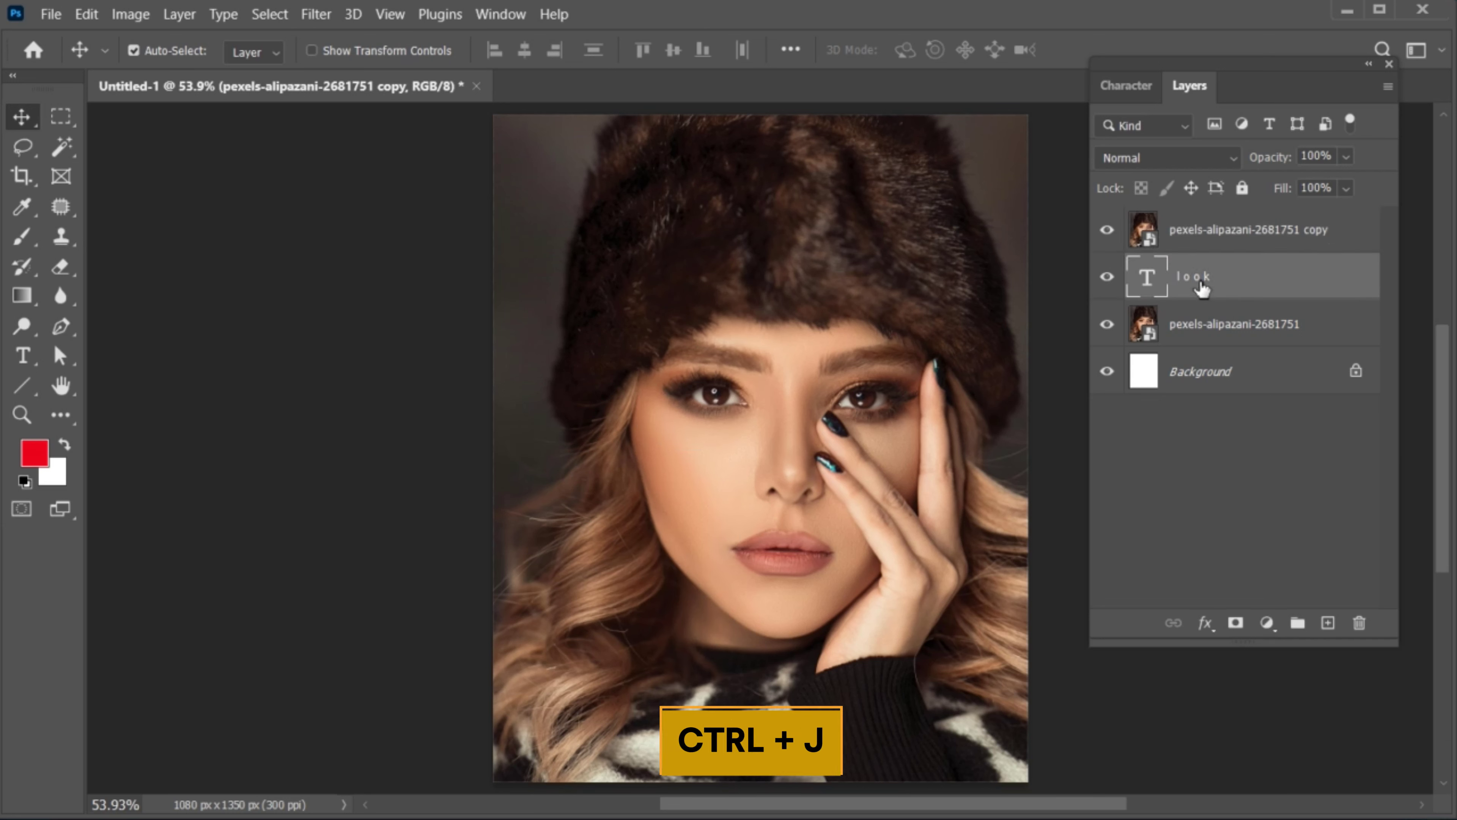
{"action": "key", "text": "ctrl+j"}
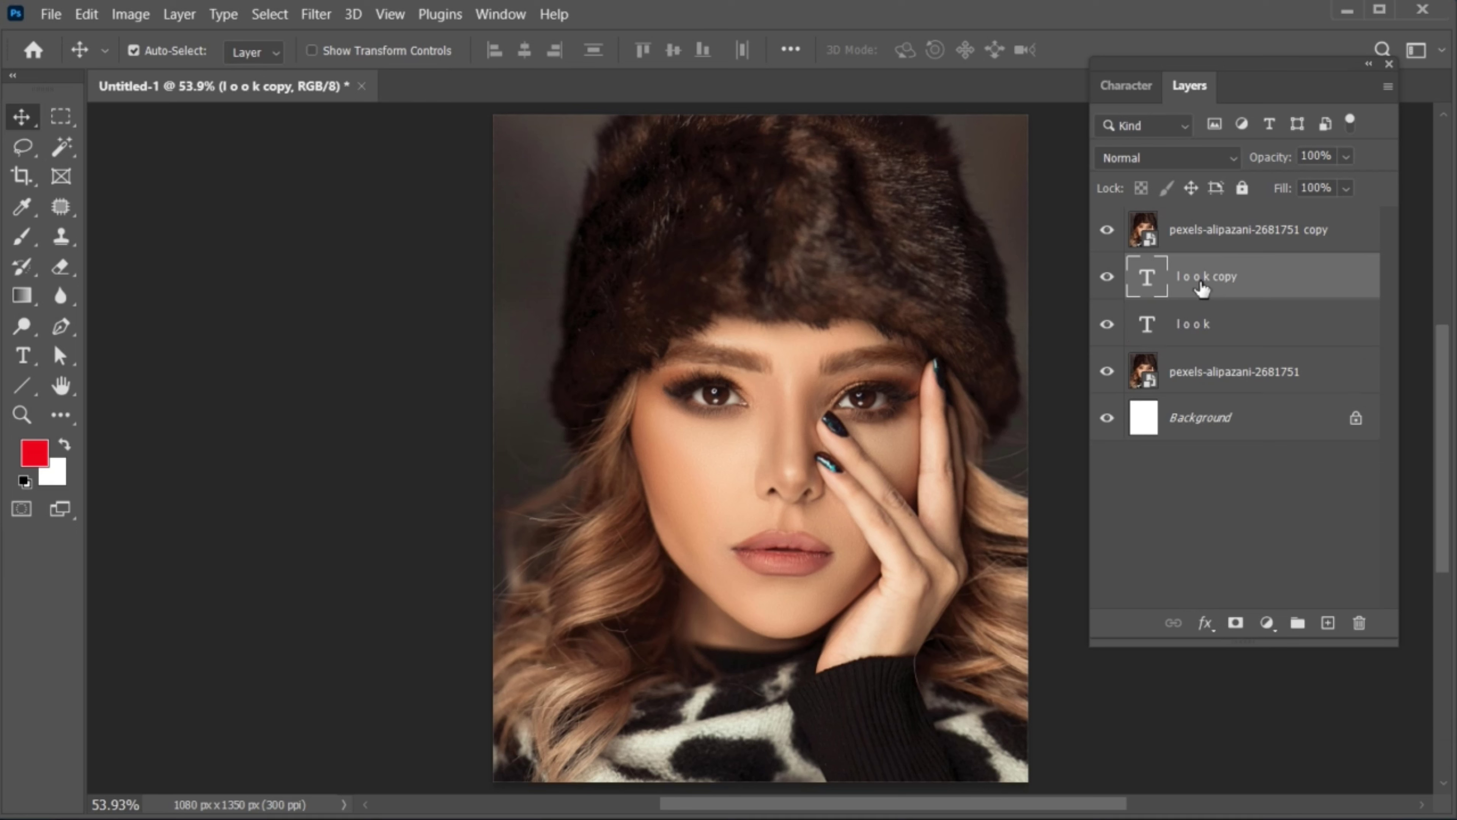
{"action": "left_click_drag", "start_coordinate": [1201, 289], "coordinate": [1197, 229]}
Step: Clip the photo copy to the LOOK text layer beneath it with a clipping mask
{"action": "left_click", "coordinate": [1195, 287]}
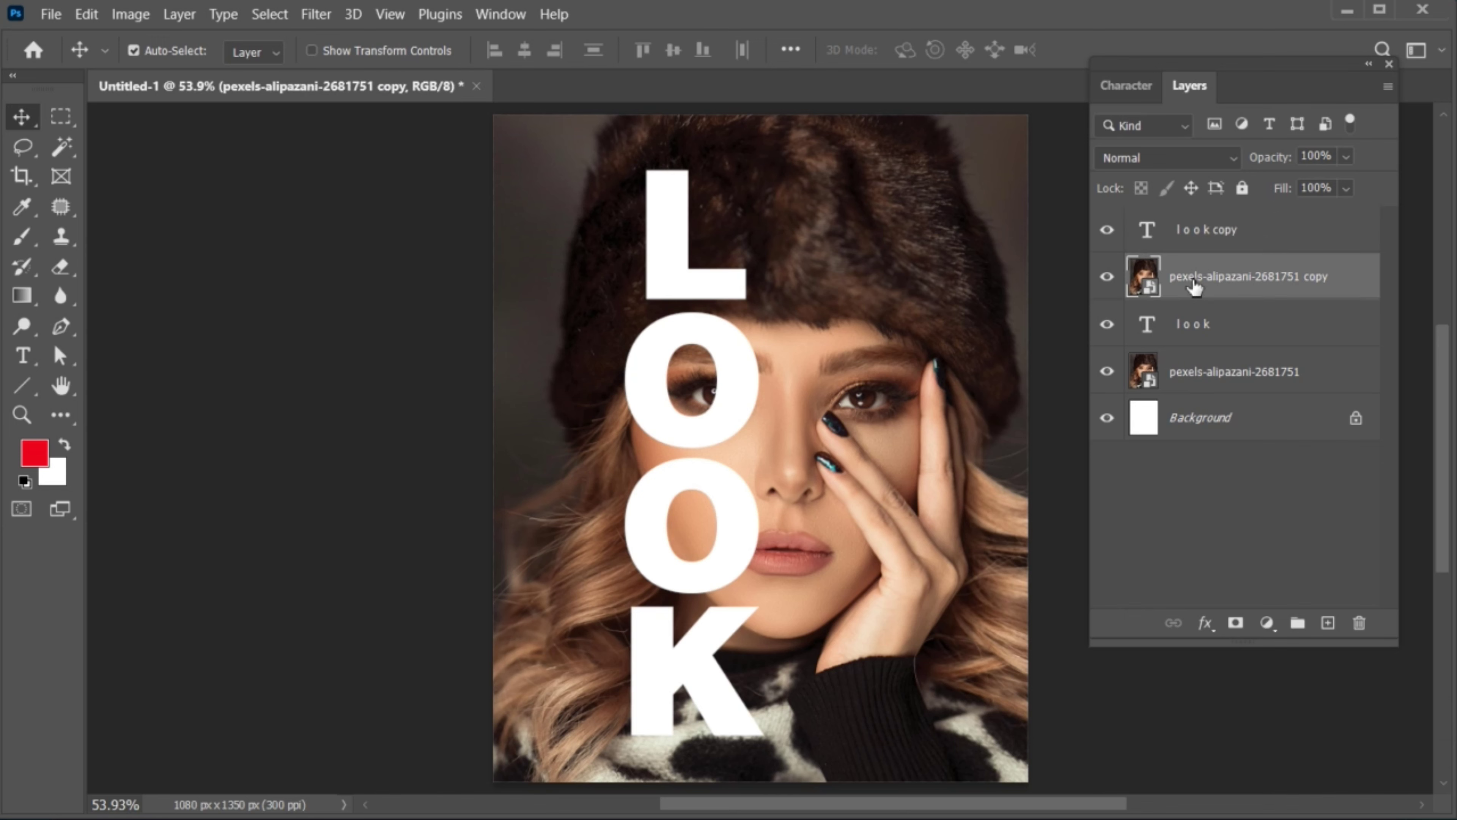
{"action": "right_click", "coordinate": [1195, 287]}
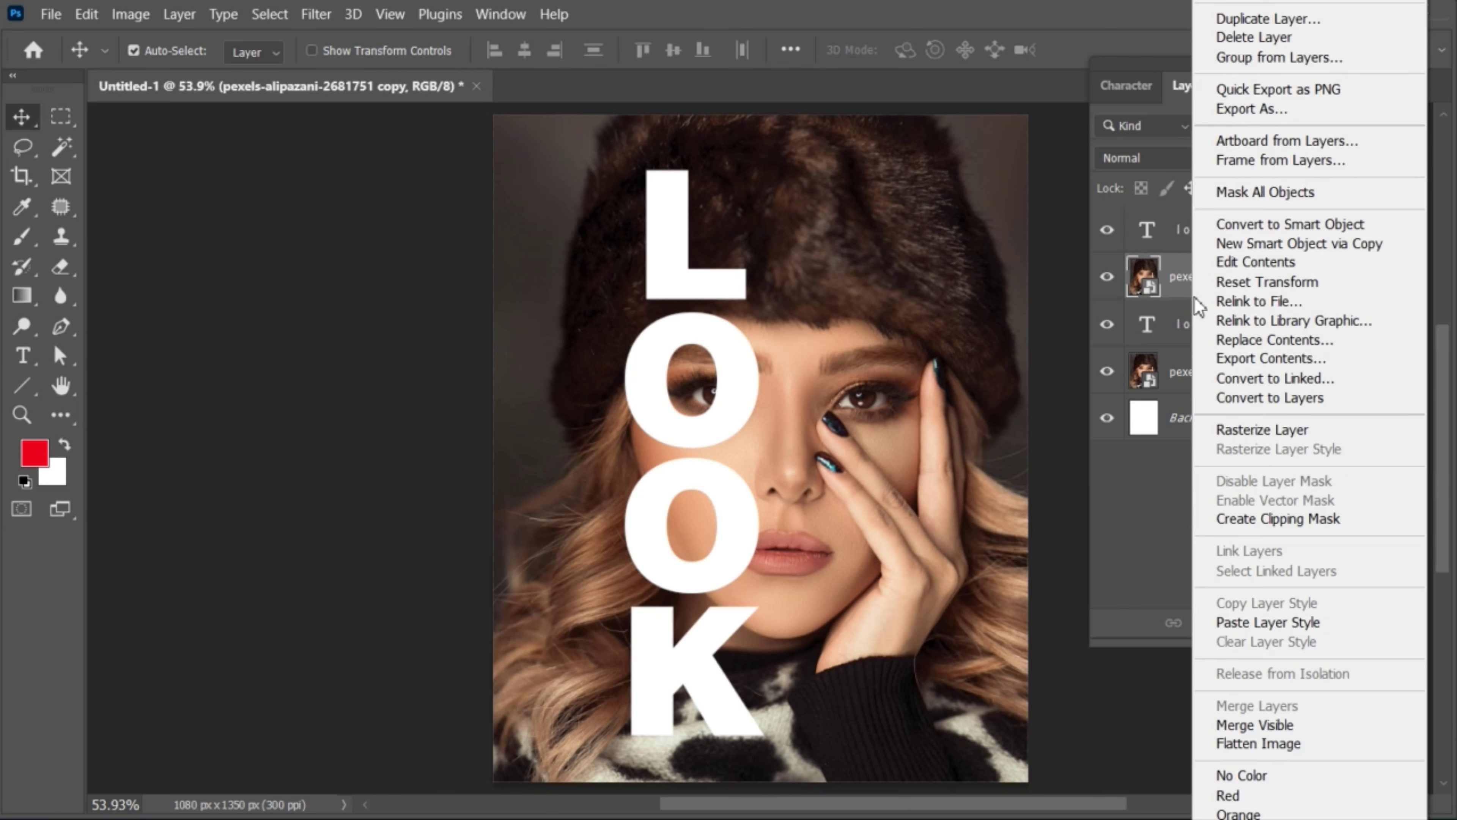
{"action": "left_click", "coordinate": [1251, 517]}
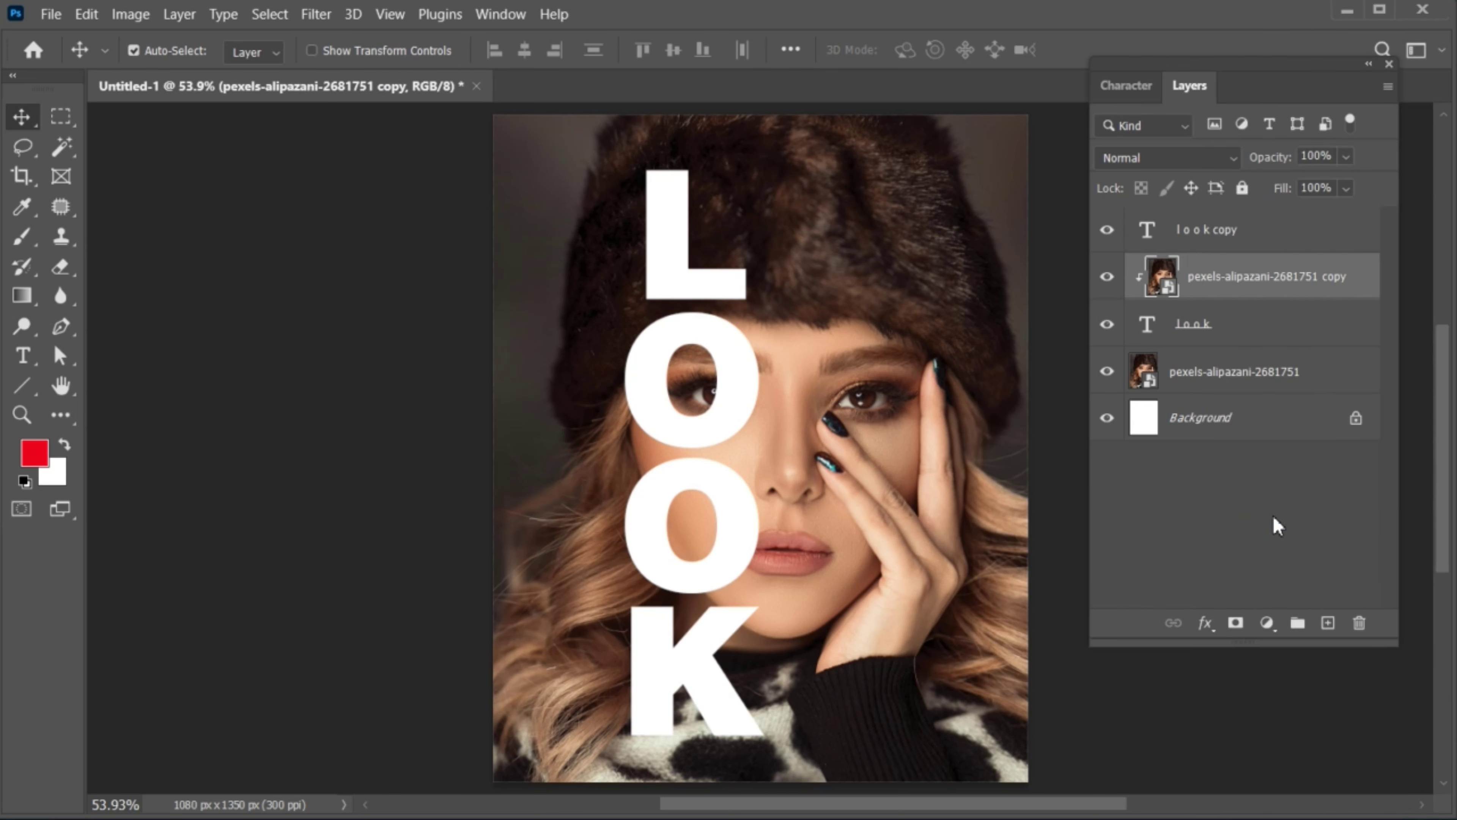
Step: Set the fill opacity of the topmost LOOK text copy to 0% in its blending options
{"action": "left_click", "coordinate": [1209, 247]}
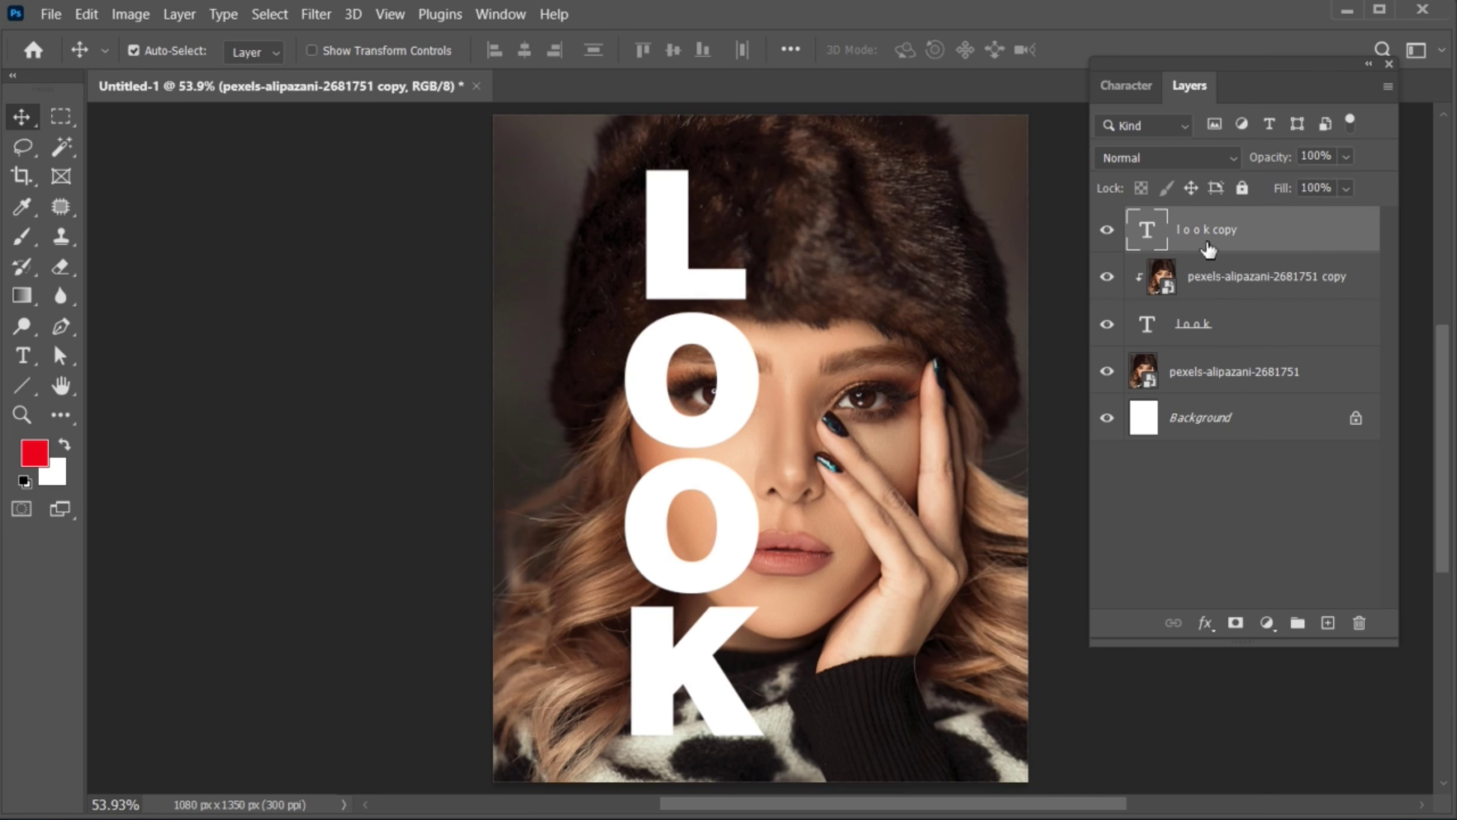
{"action": "left_click", "coordinate": [1212, 626]}
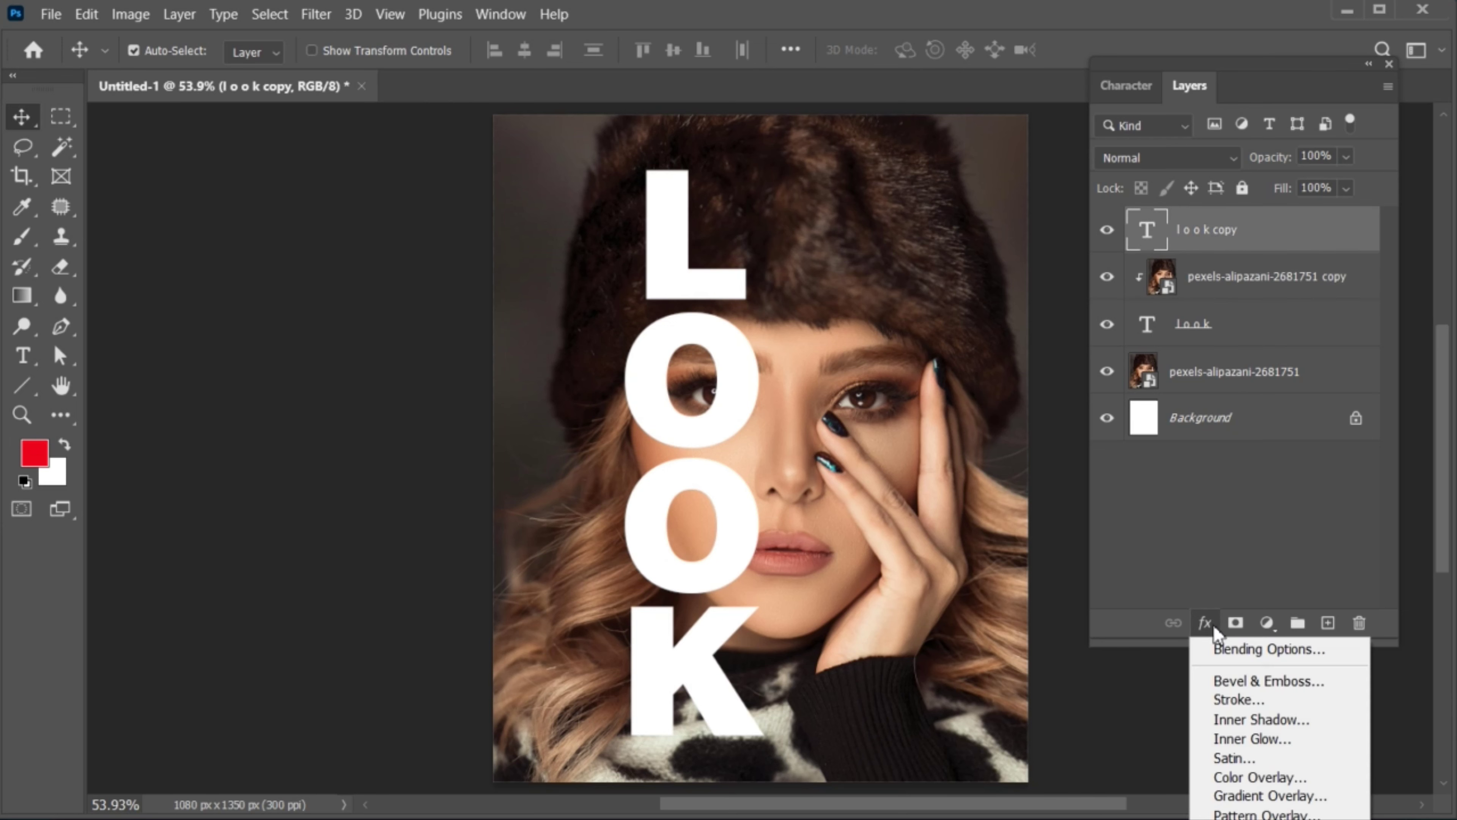
{"action": "left_click", "coordinate": [1227, 652]}
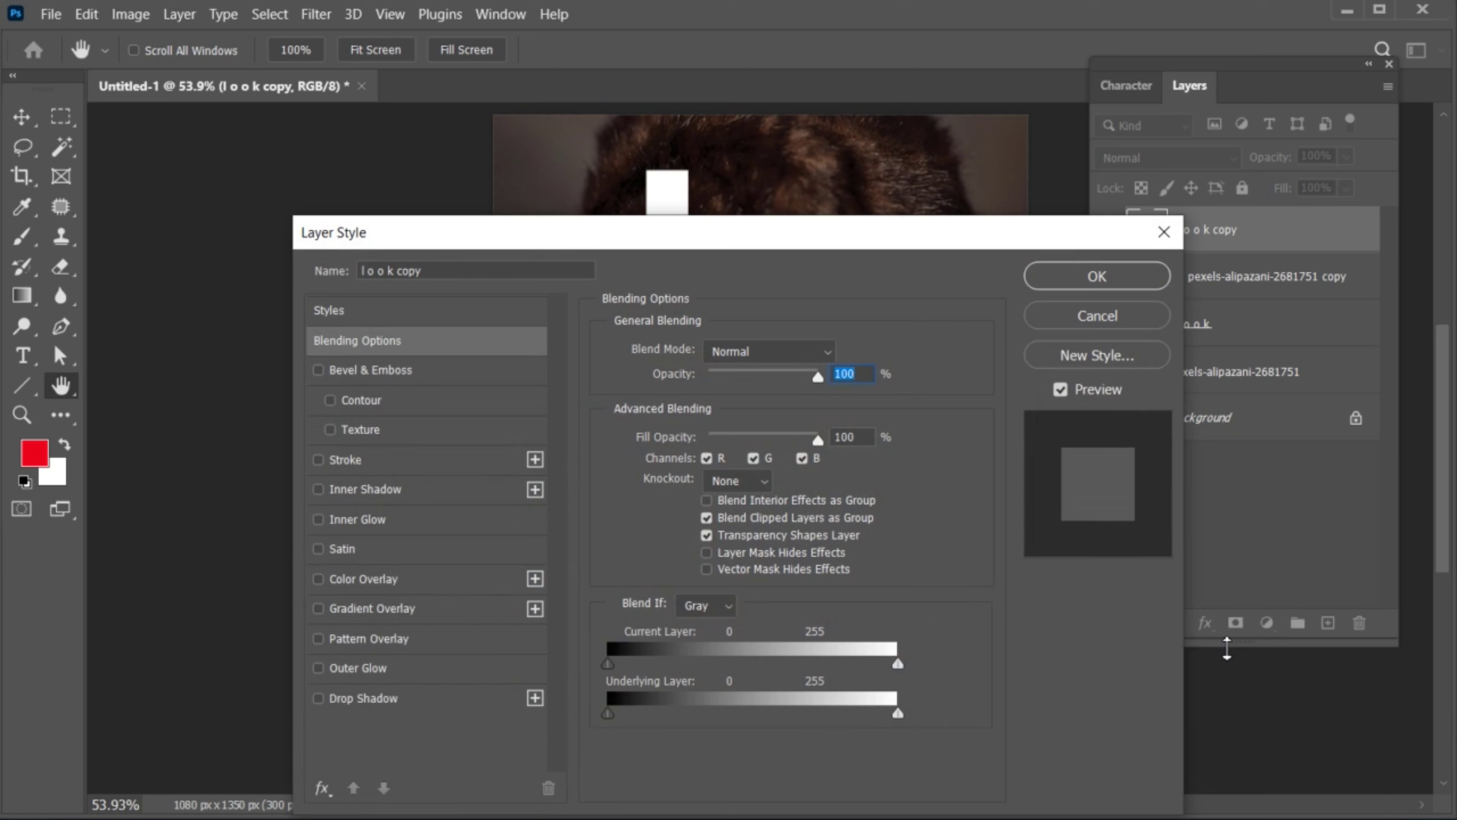
{"action": "left_click_drag", "start_coordinate": [817, 448], "coordinate": [707, 443]}
Step: Give the LOOK text copy a white 4 px outside stroke at 100% opacity and apply the layer style
{"action": "left_click", "coordinate": [367, 460]}
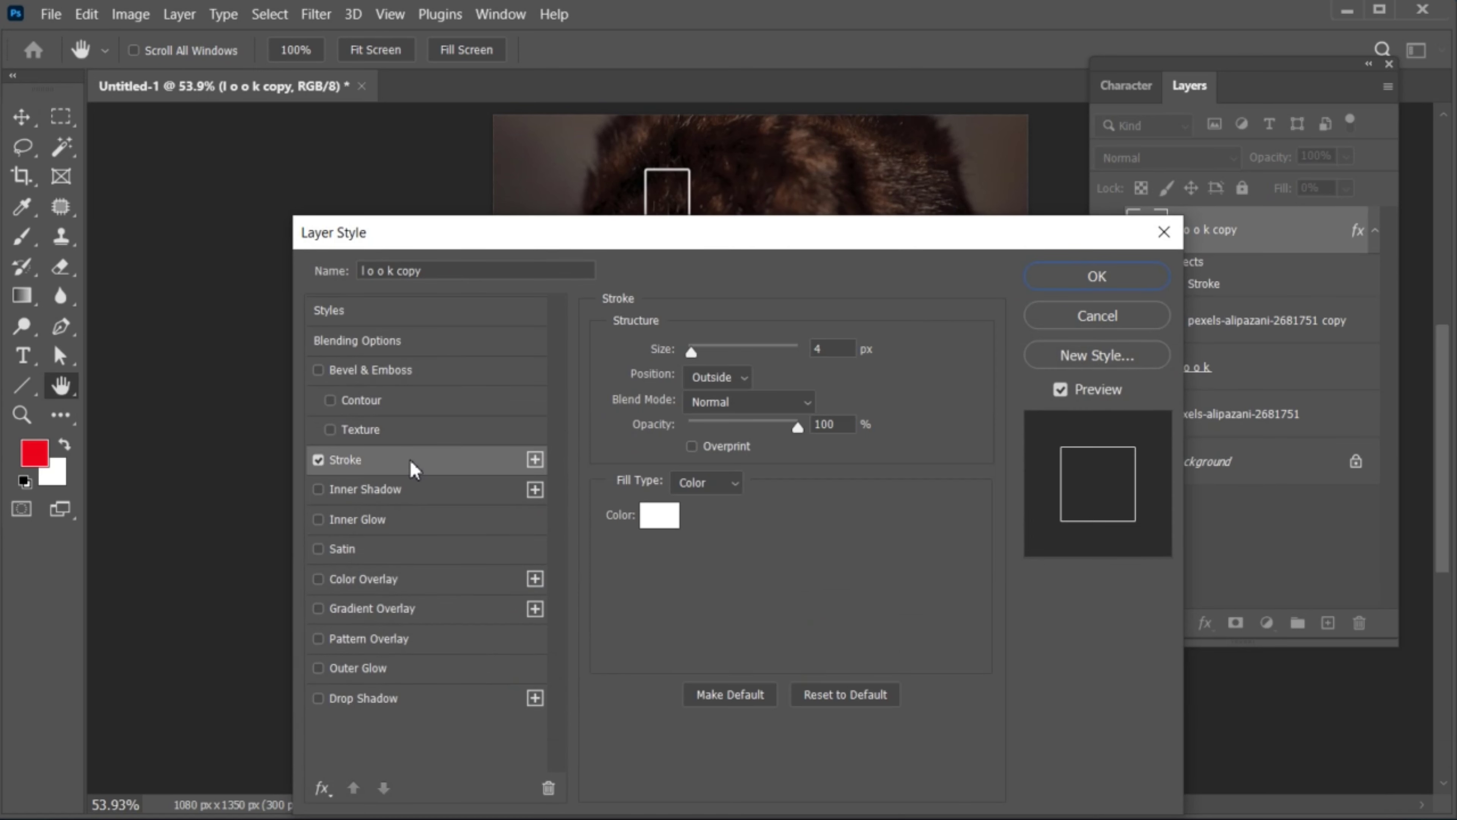
{"action": "left_click", "coordinate": [832, 350]}
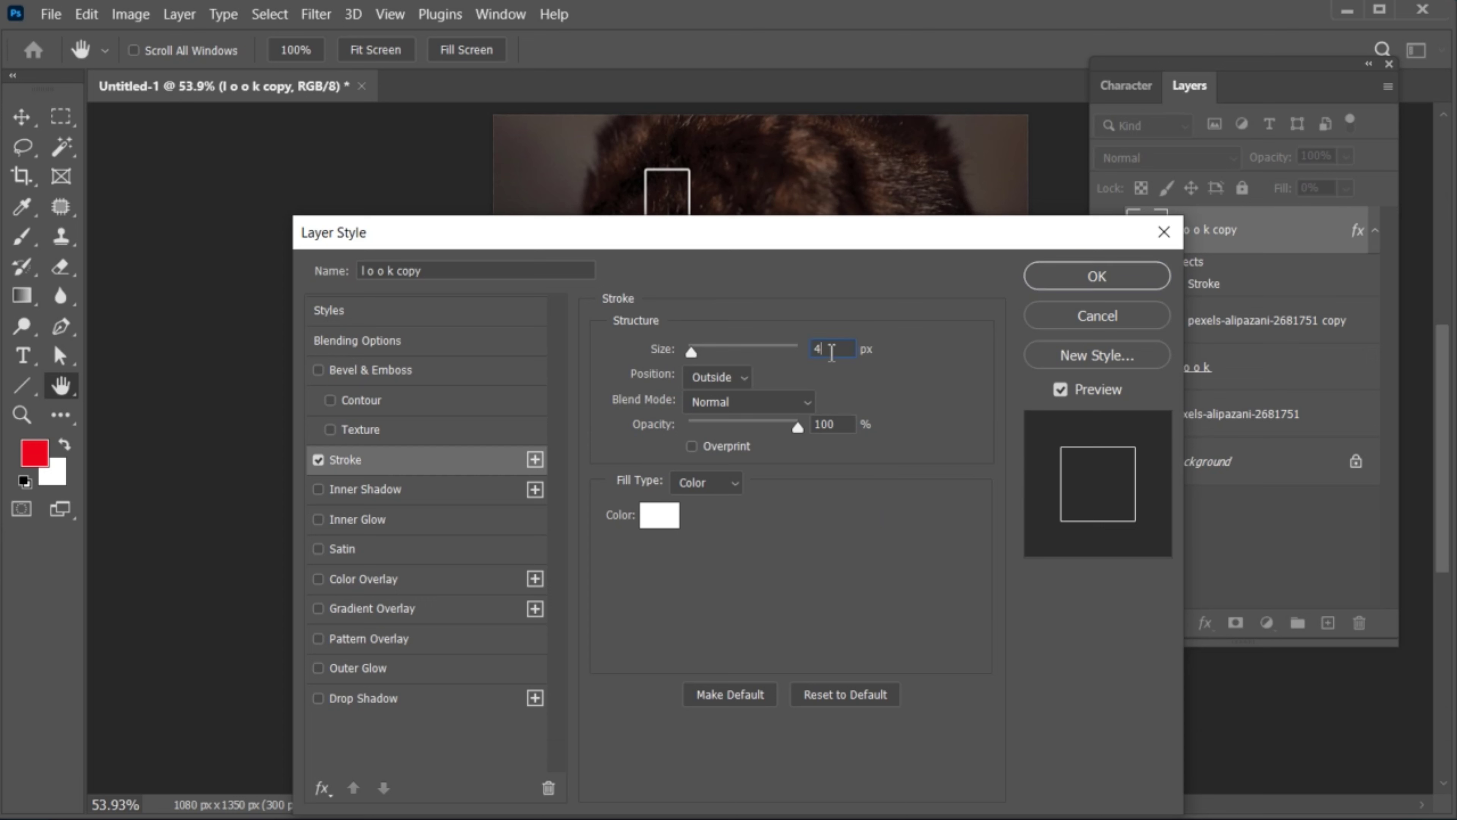
{"action": "left_click", "coordinate": [740, 377]}
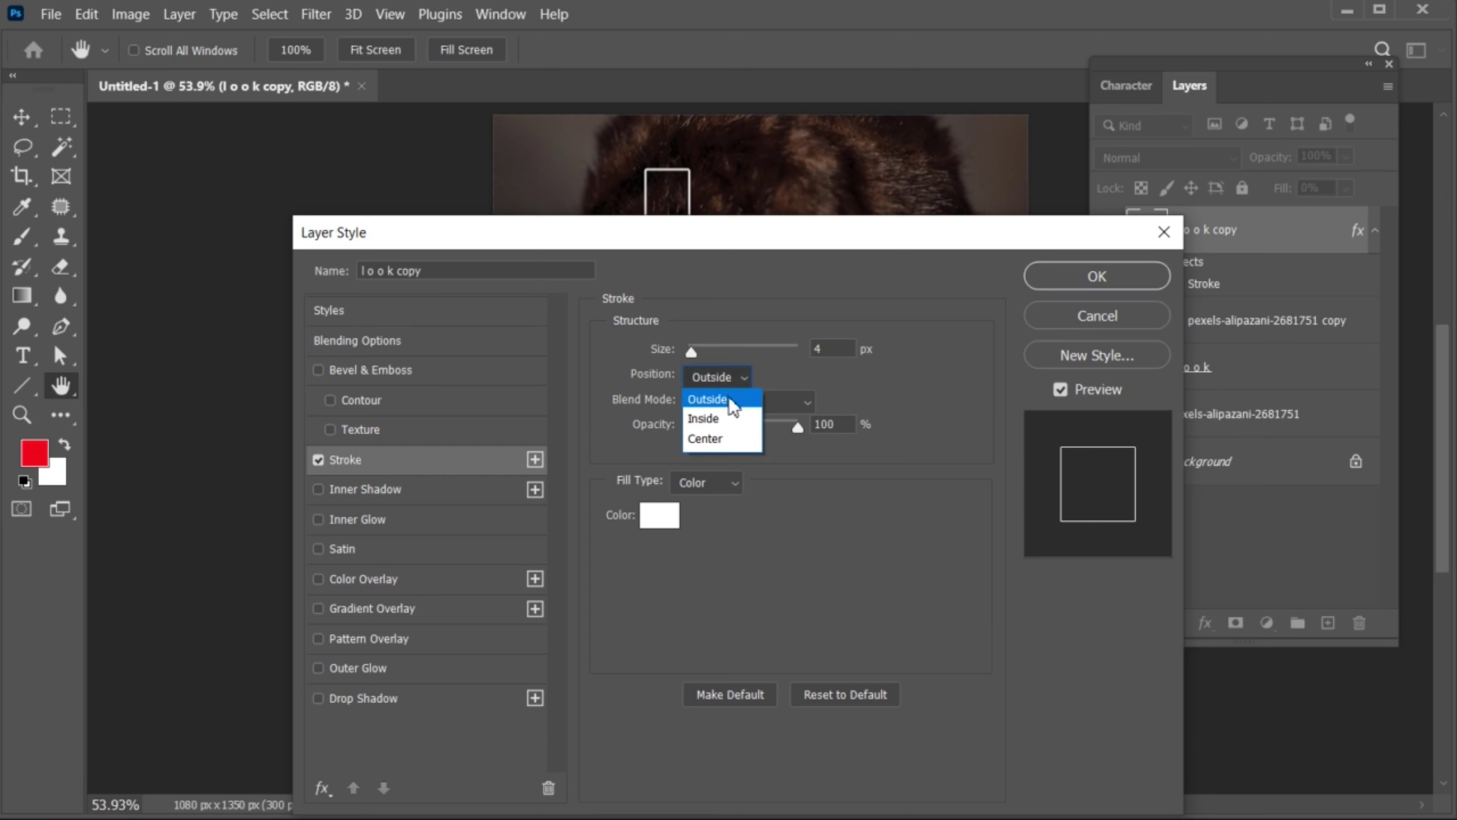
{"action": "left_click", "coordinate": [730, 399]}
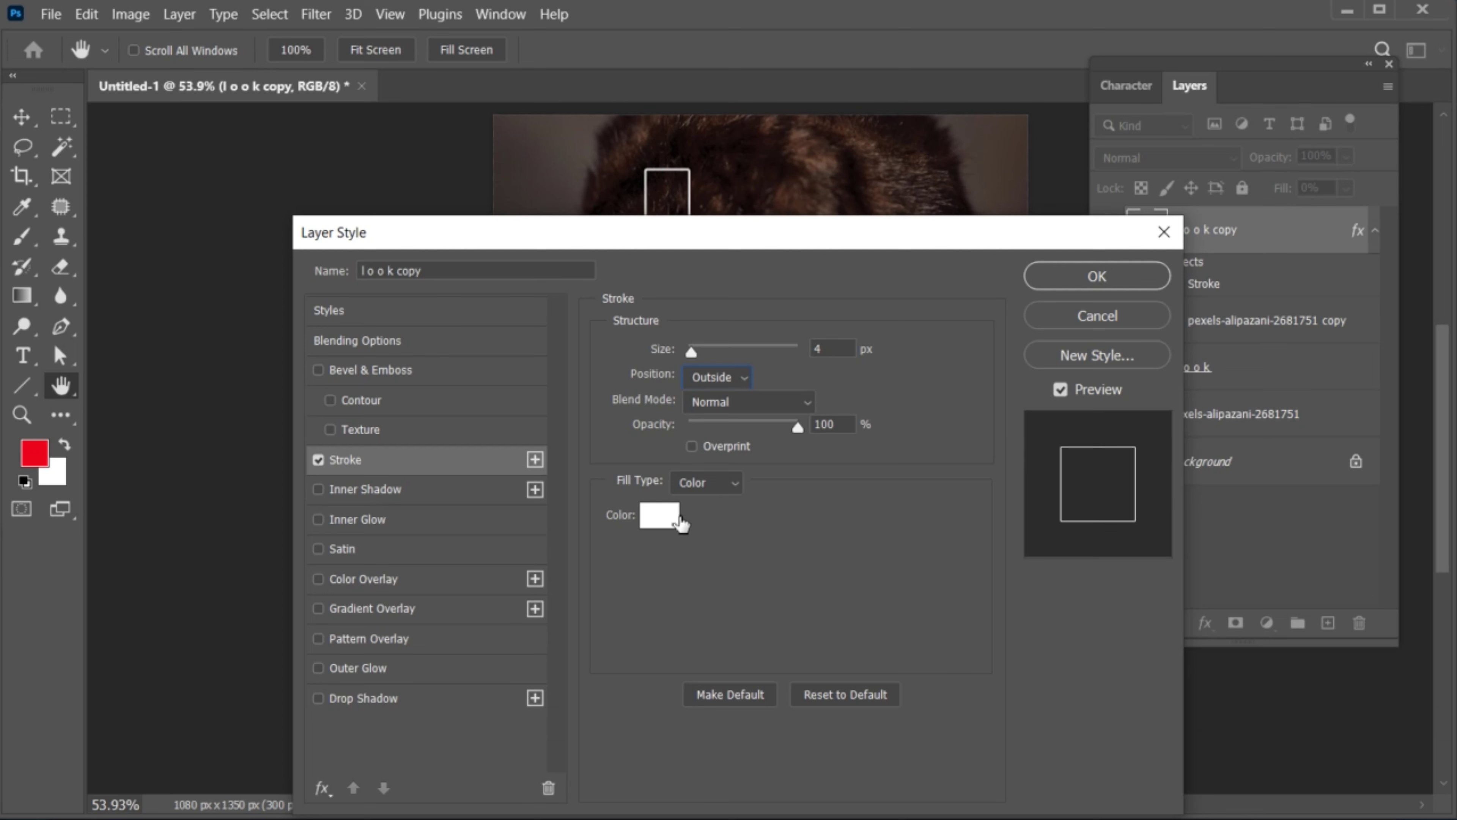
{"action": "left_click", "coordinate": [1097, 277]}
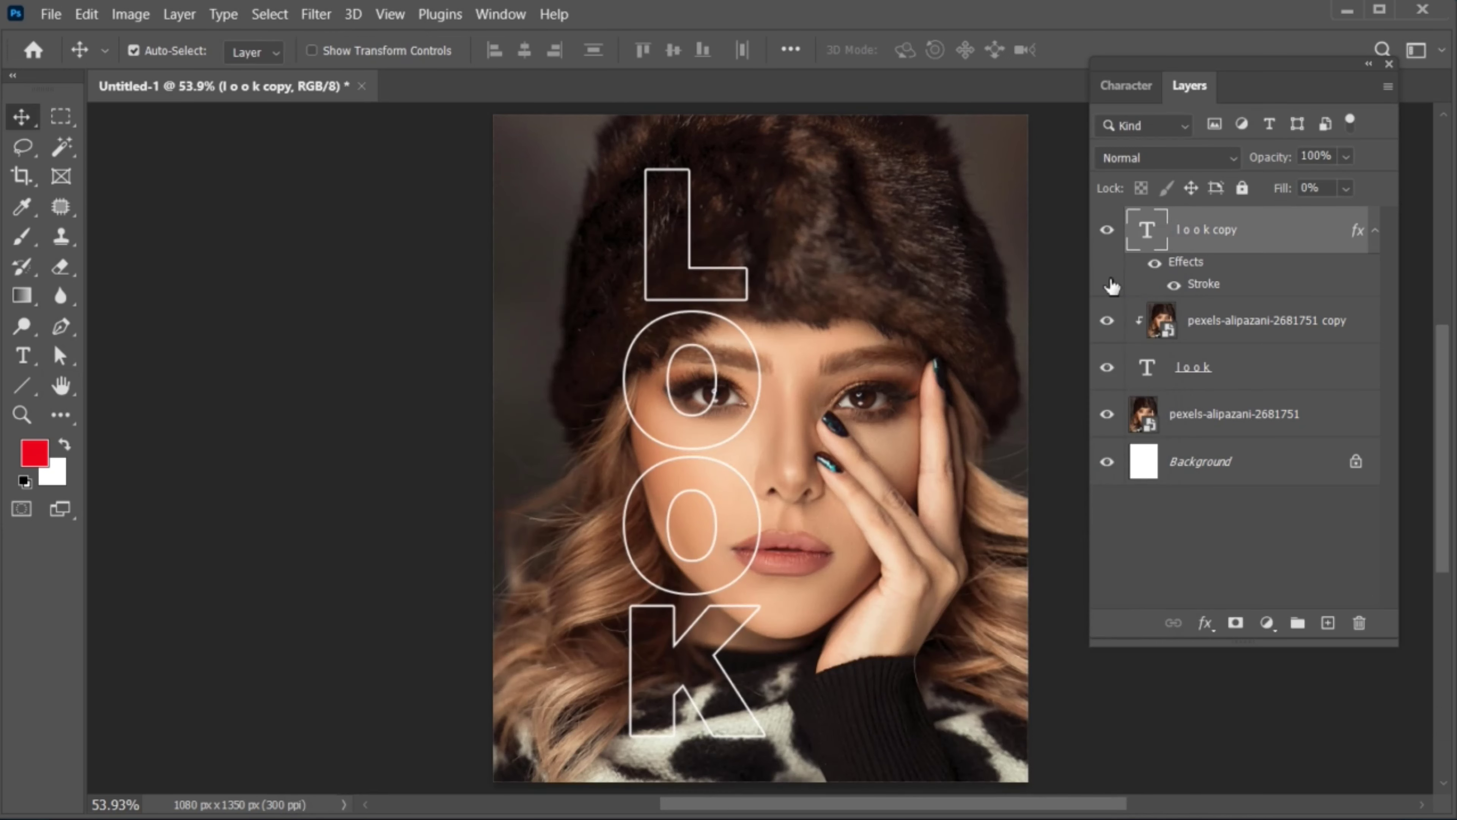
Step: Hide the original photo's left side with a layer mask, from the canvas edge to the middle of the LOOK letters
{"action": "left_click", "coordinate": [1181, 413]}
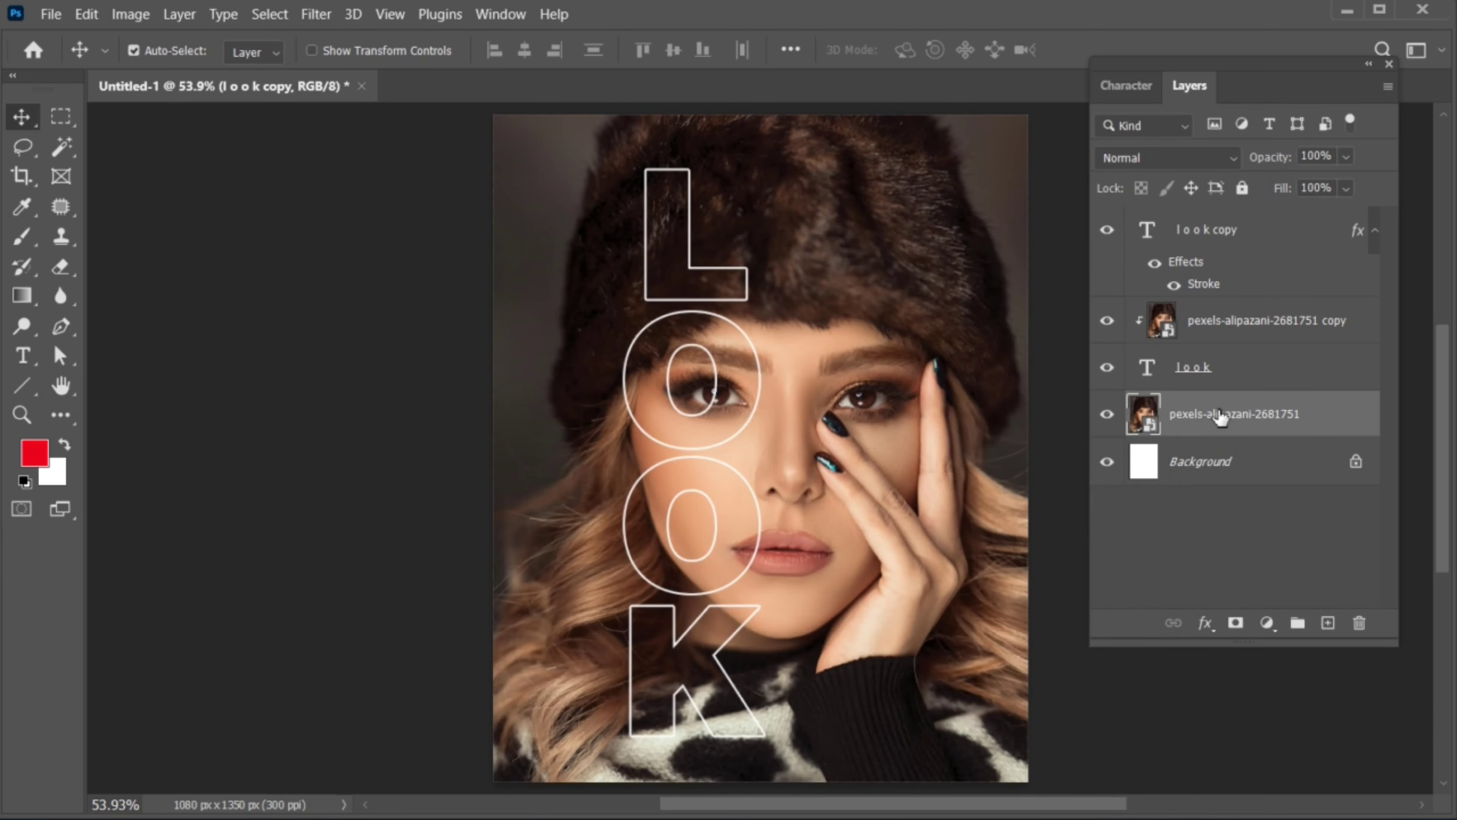
{"action": "left_click", "coordinate": [61, 118]}
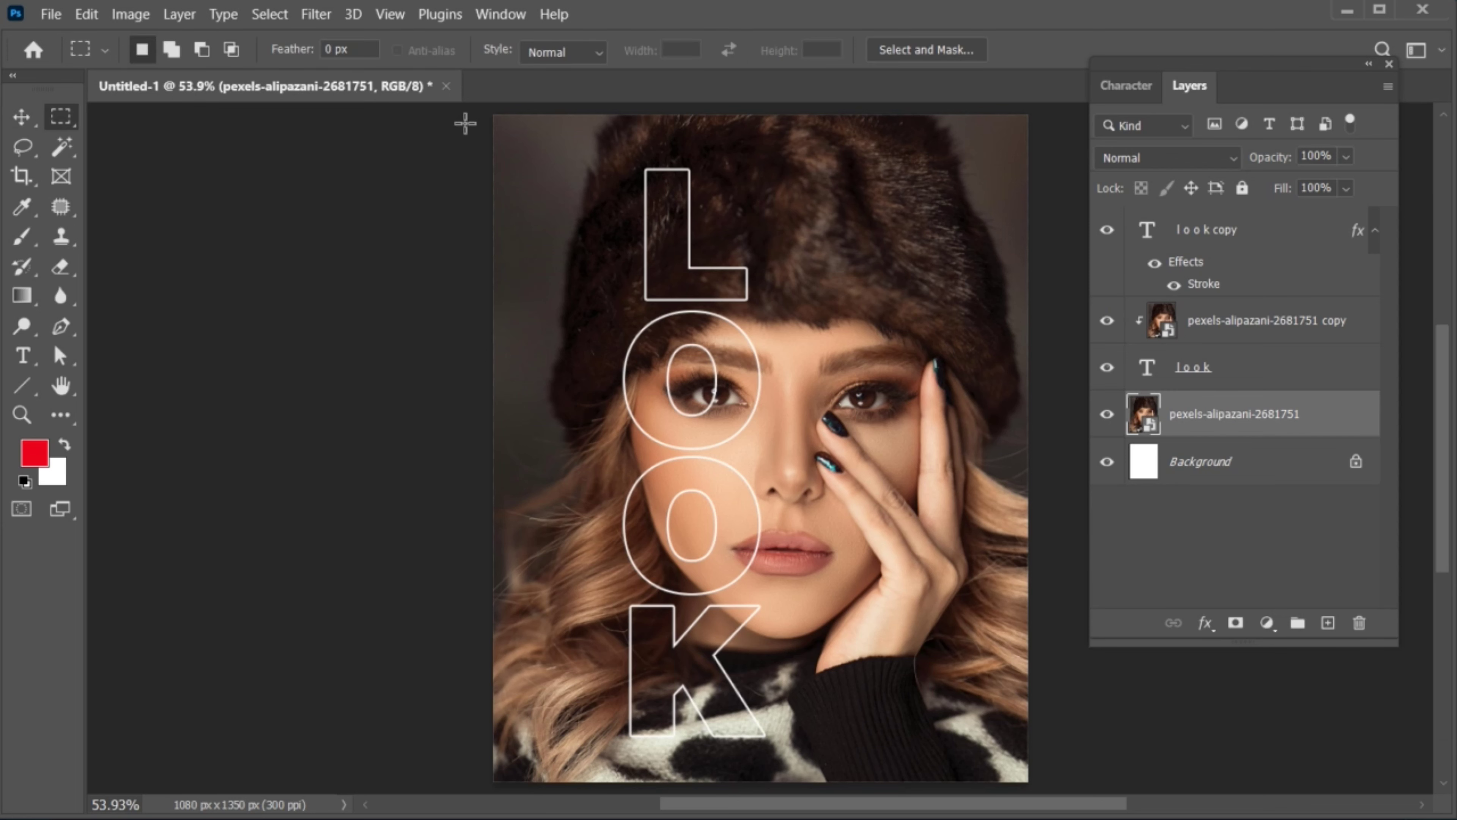
{"action": "left_click_drag", "start_coordinate": [492, 126], "coordinate": [695, 779]}
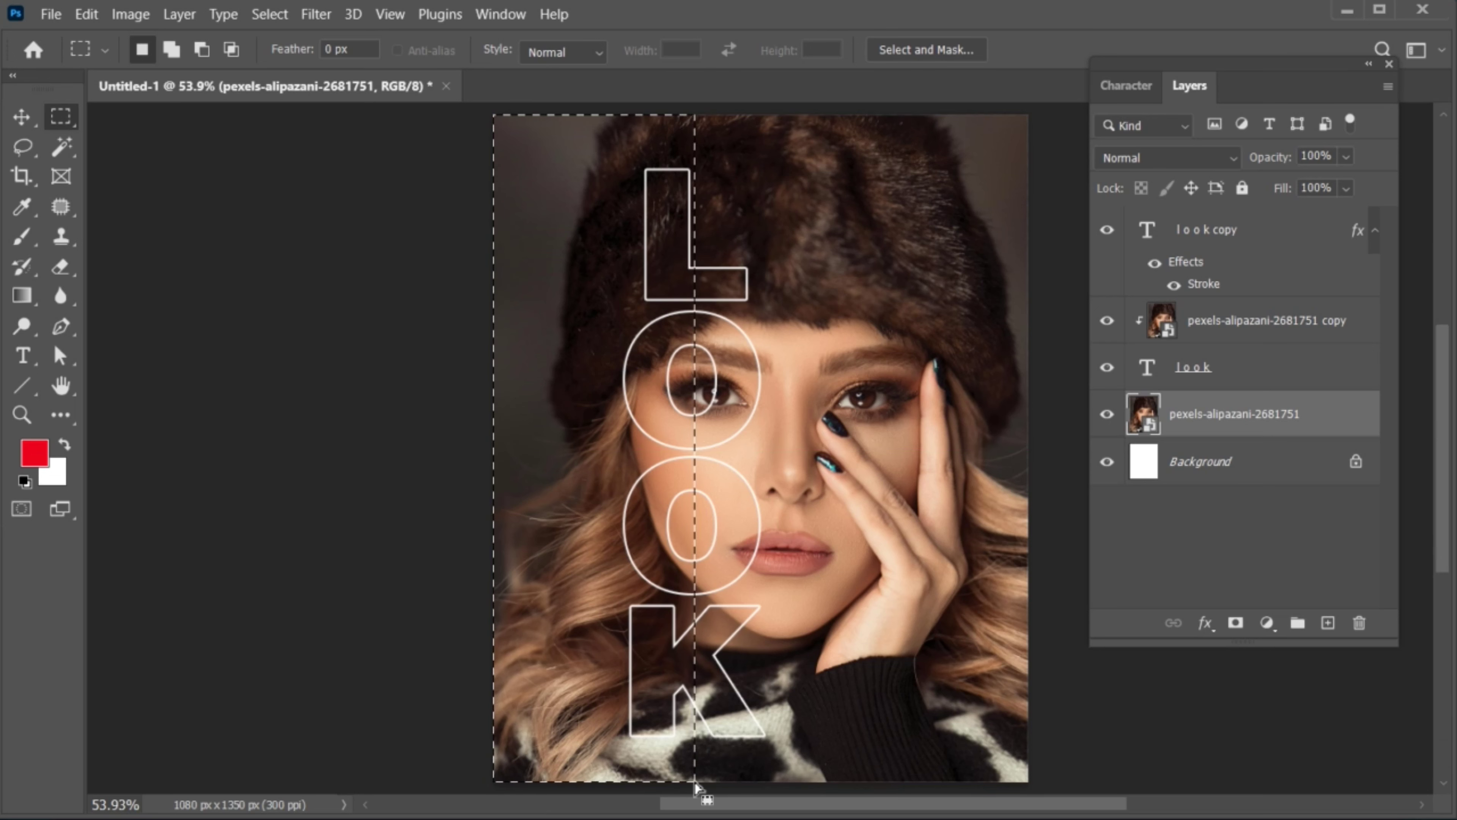
{"action": "left_click", "coordinate": [1234, 628]}
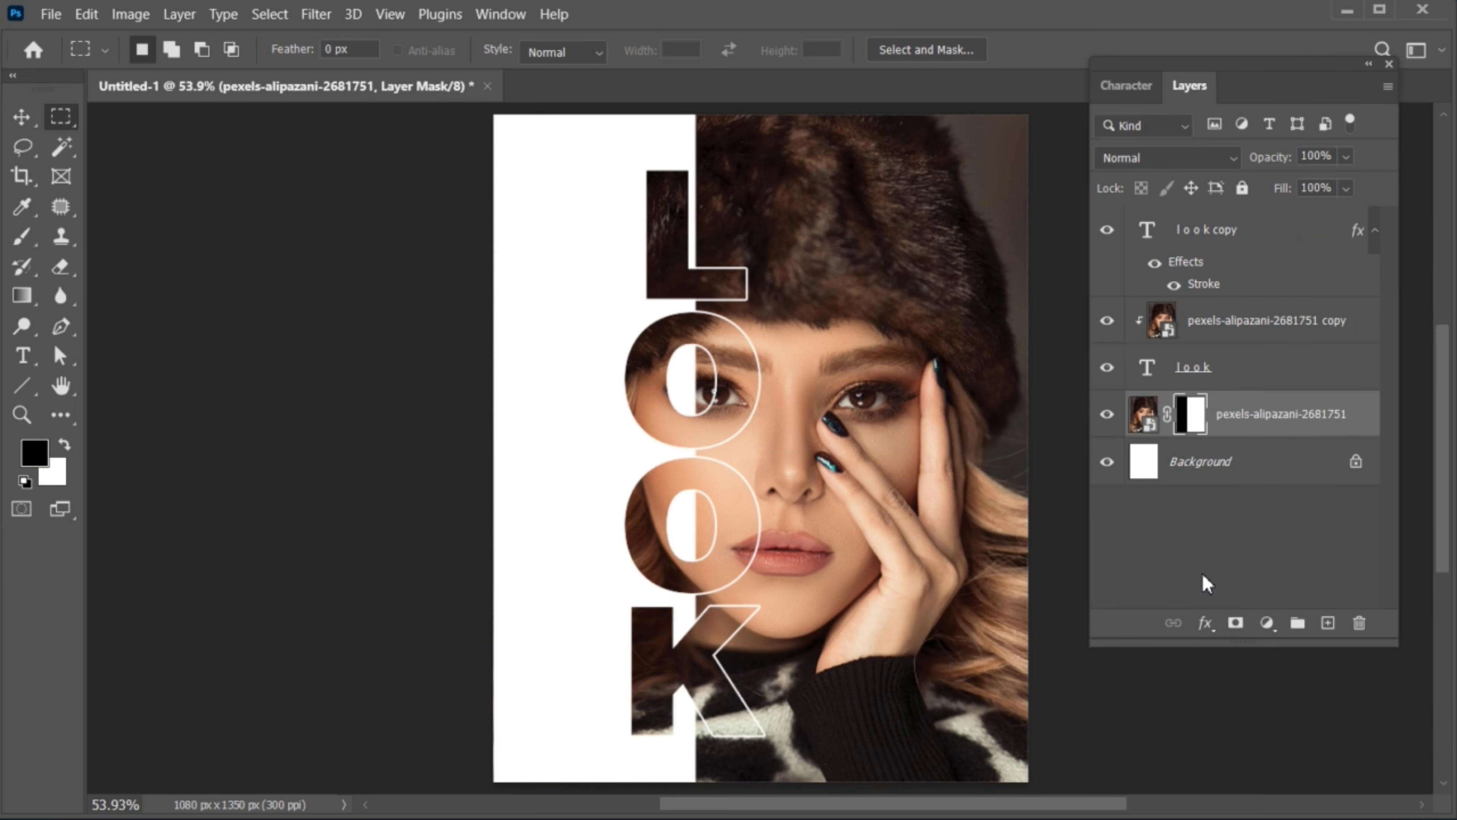
Step: Add the text "magic world" on the white area, coloured brown #593f32 sampled from the fur hat, and commit it
{"action": "left_click", "coordinate": [22, 356]}
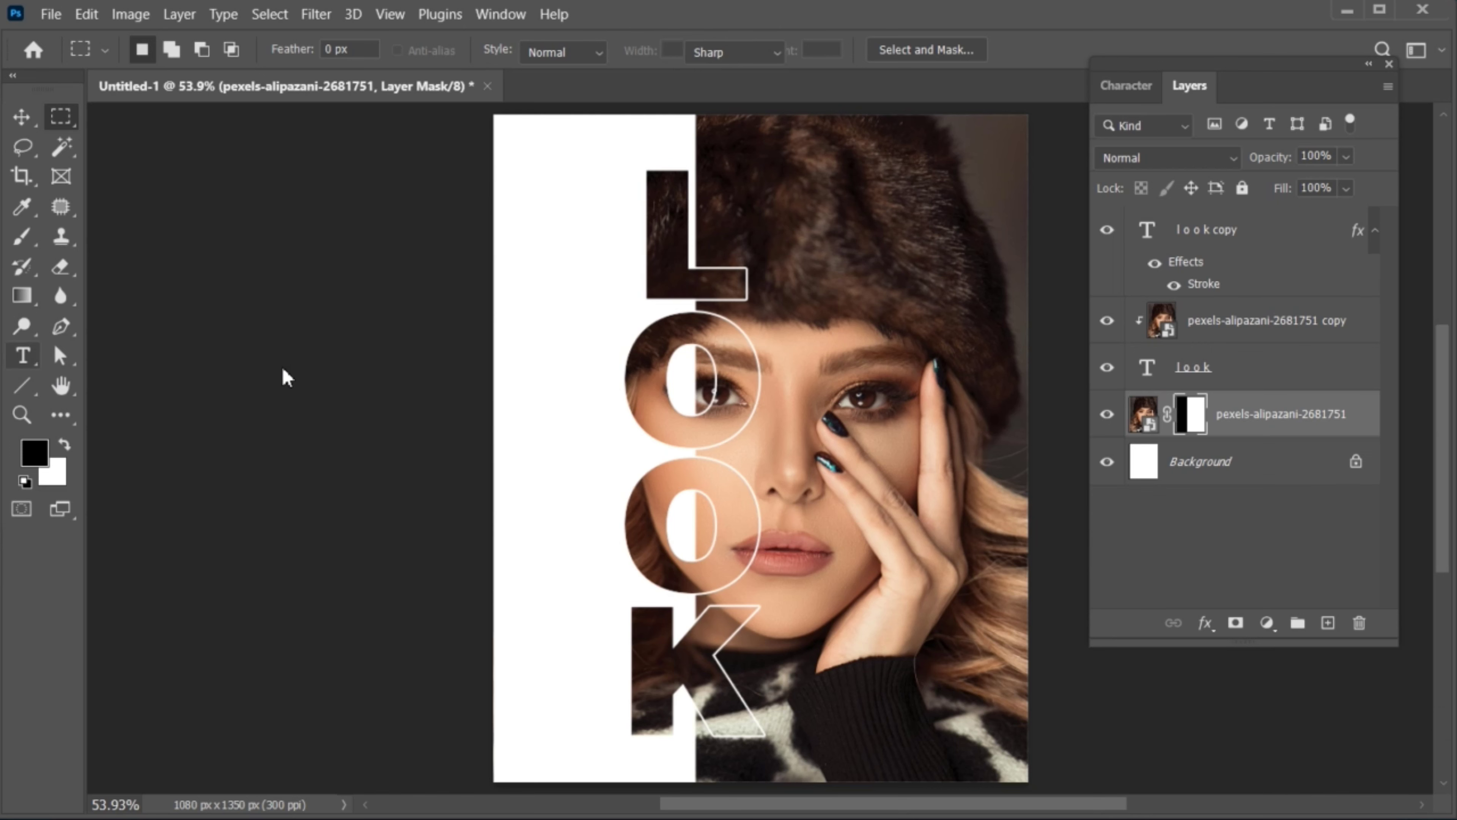
{"action": "left_click", "coordinate": [535, 370]}
{"action": "key", "text": "BackSpace"}
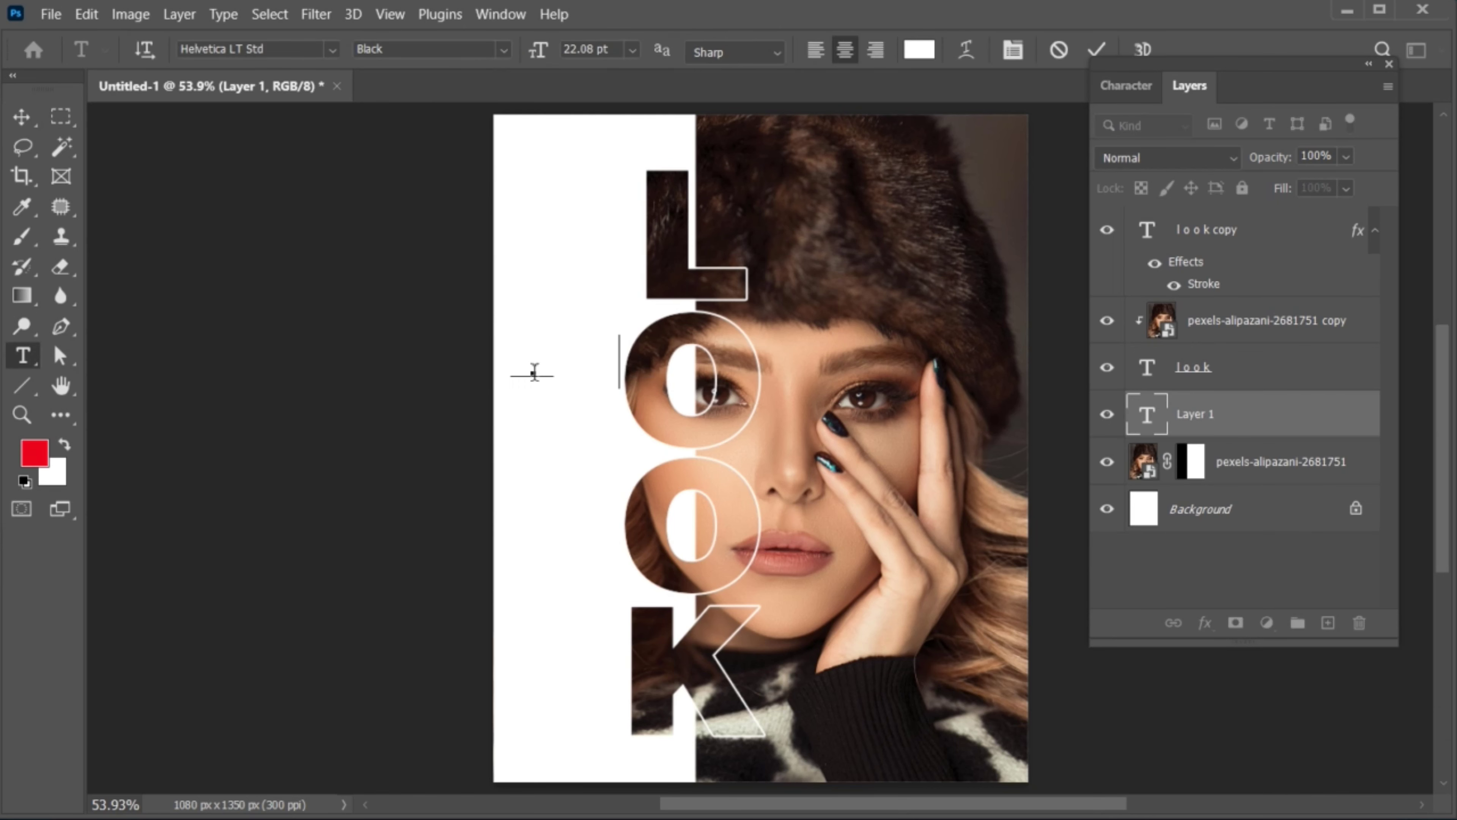
{"action": "key", "text": "ctrl+a"}
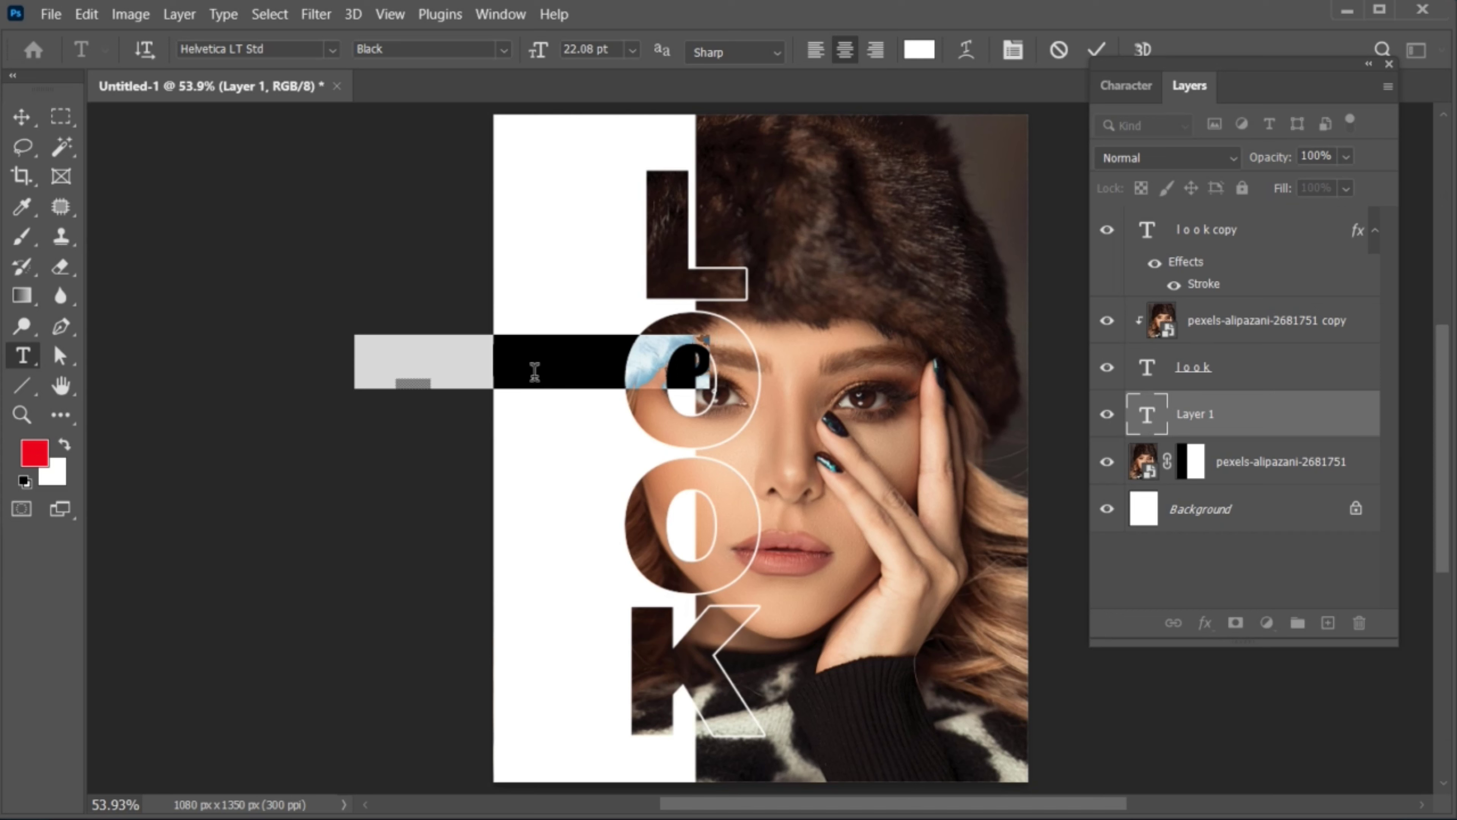
{"action": "left_click", "coordinate": [919, 50]}
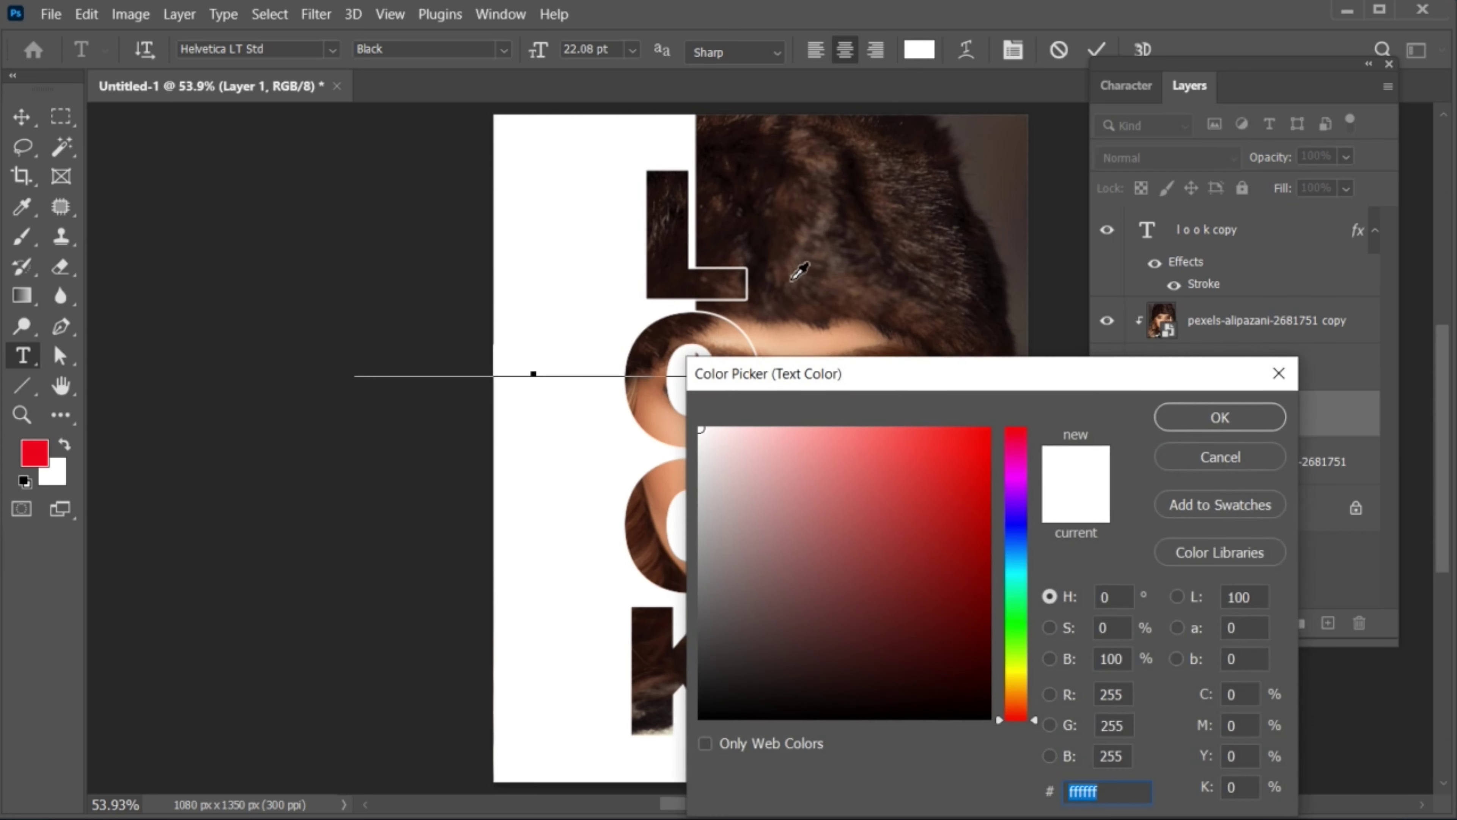
{"action": "left_click", "coordinate": [792, 280]}
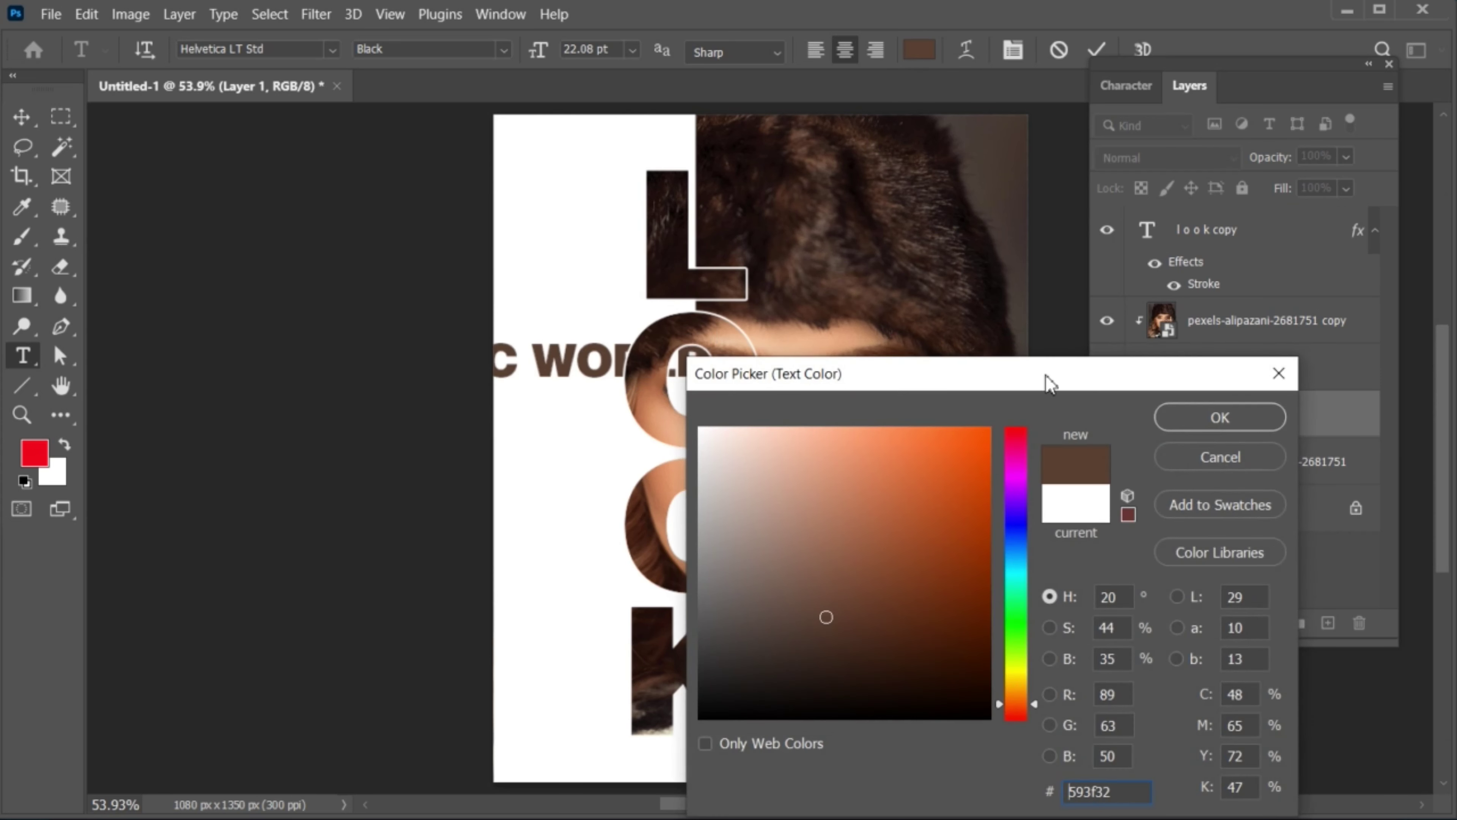
{"action": "left_click", "coordinate": [1225, 423]}
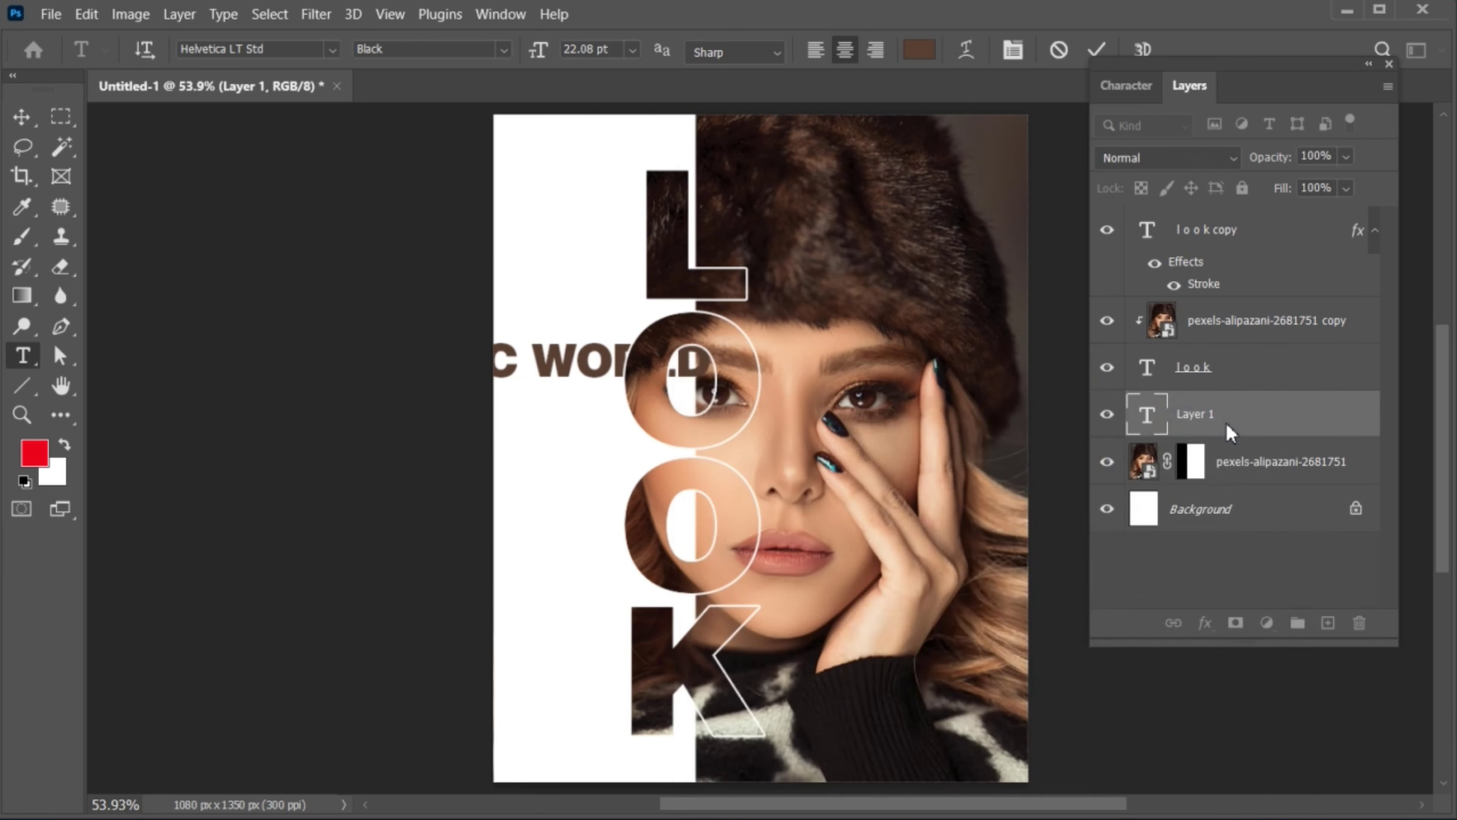
{"action": "left_click", "coordinate": [1096, 50]}
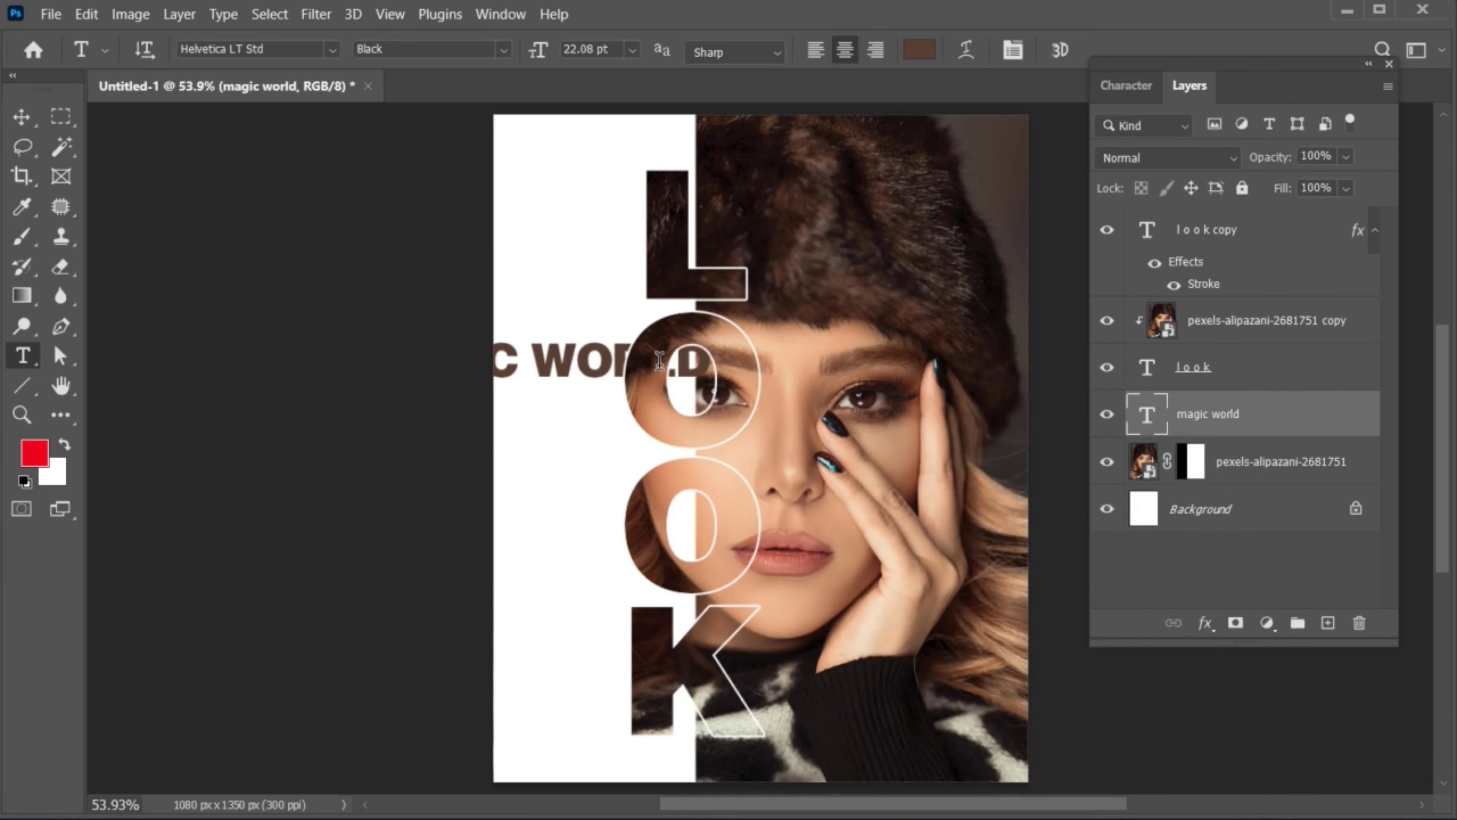
Step: Scale the MAGIC WORLD text to about 14 pt, start it inside the white area, and bring its layer to the top of the stack
{"action": "key", "text": "v"}
{"action": "key", "text": "ctrl+t"}
{"action": "left_click_drag", "start_coordinate": [708, 338], "coordinate": [644, 347]}
{"action": "left_click_drag", "start_coordinate": [579, 372], "coordinate": [651, 362]}
{"action": "key", "text": "Return"}
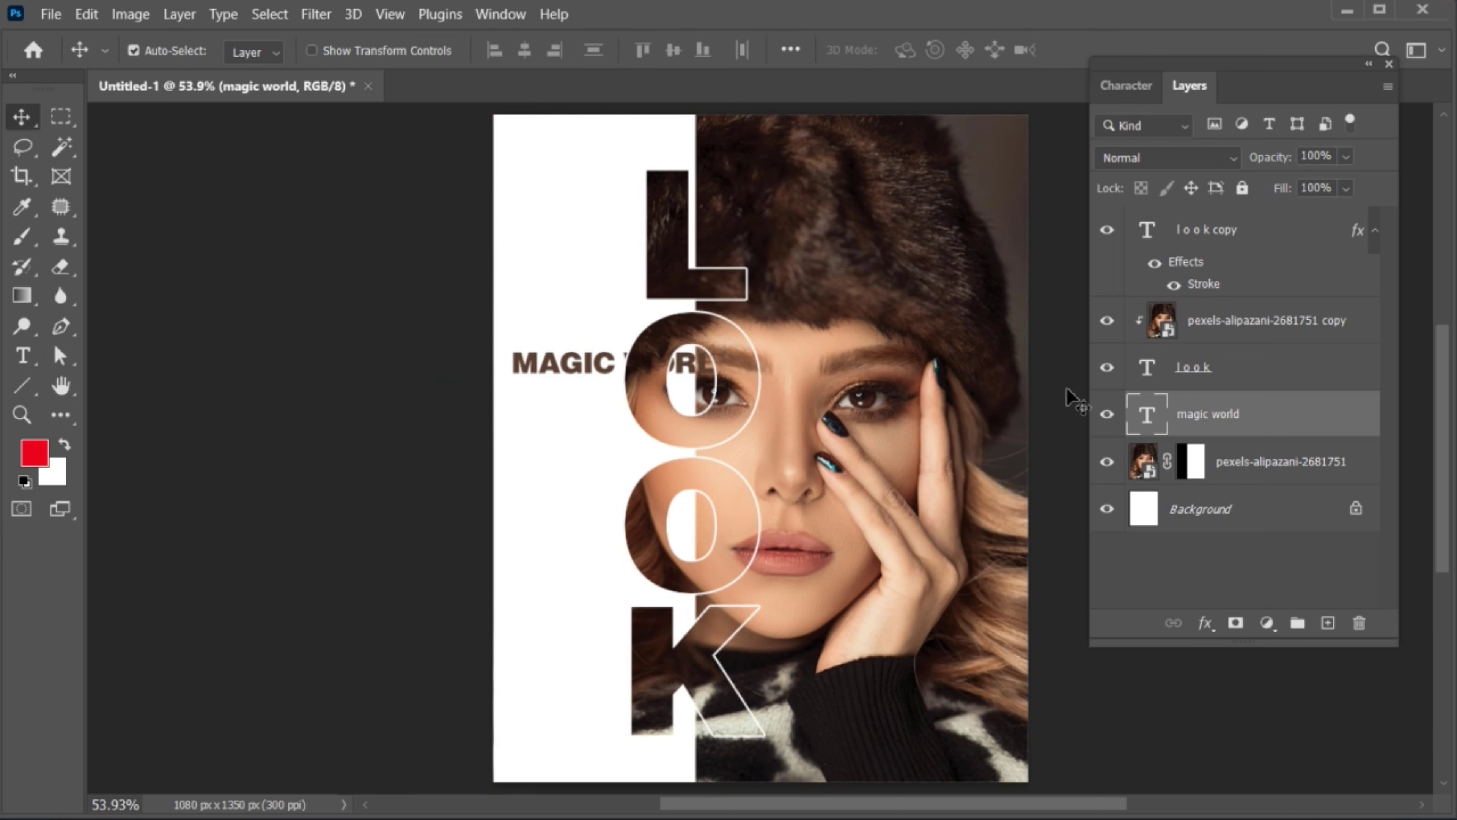
{"action": "left_click_drag", "start_coordinate": [1255, 397], "coordinate": [1236, 229]}
Step: Duplicate the MAGIC WORLD line just below itself and replace the copy's wording with the pasted quote ending "see the world with new eyes."
{"action": "left_click_drag", "start_coordinate": [579, 376], "coordinate": [580, 422], "text": "alt"}
{"action": "double_click", "coordinate": [583, 411]}
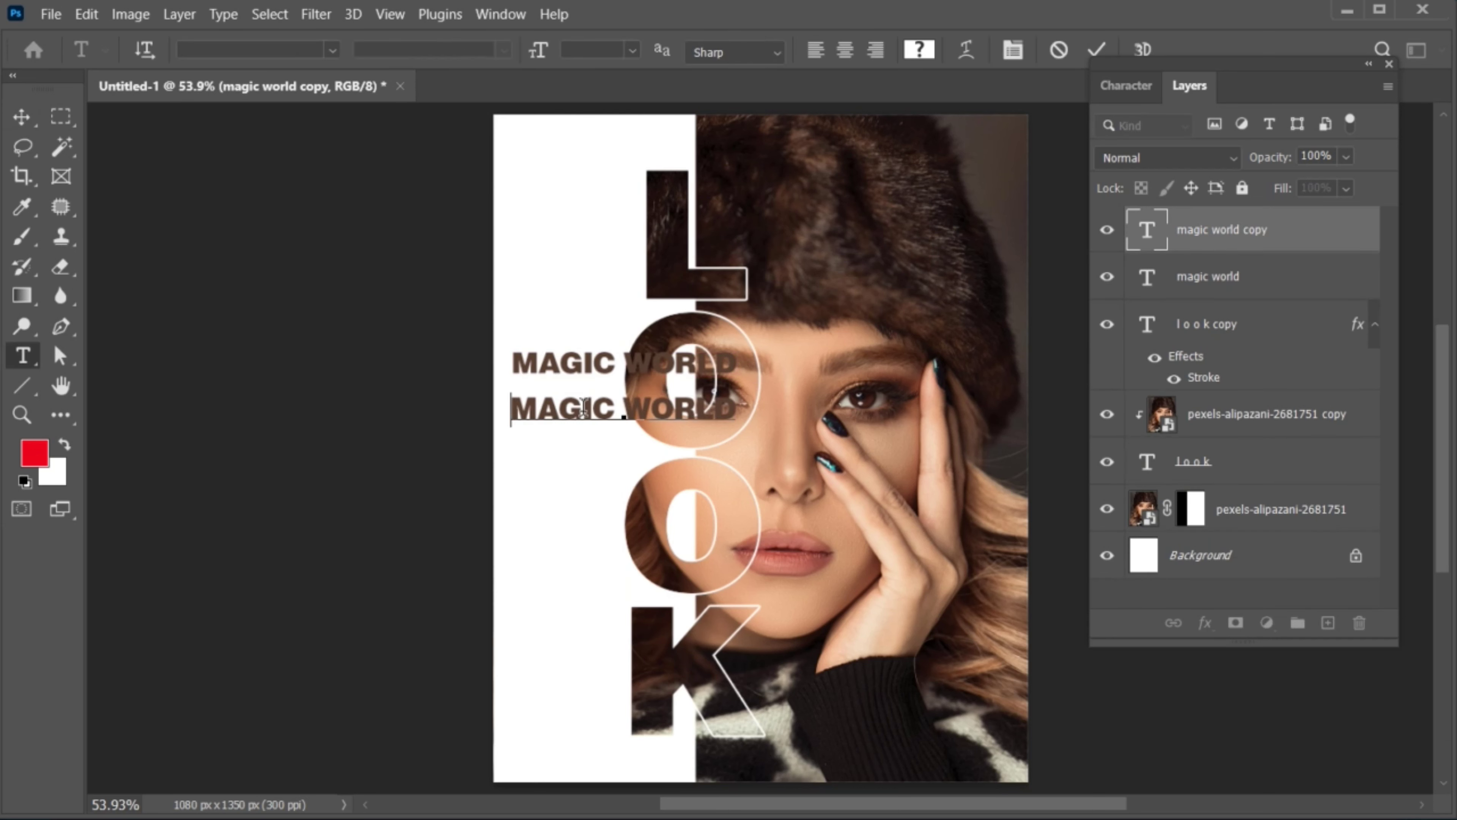
{"action": "key", "text": "BackSpace"}
{"action": "key", "text": "ctrl+v"}
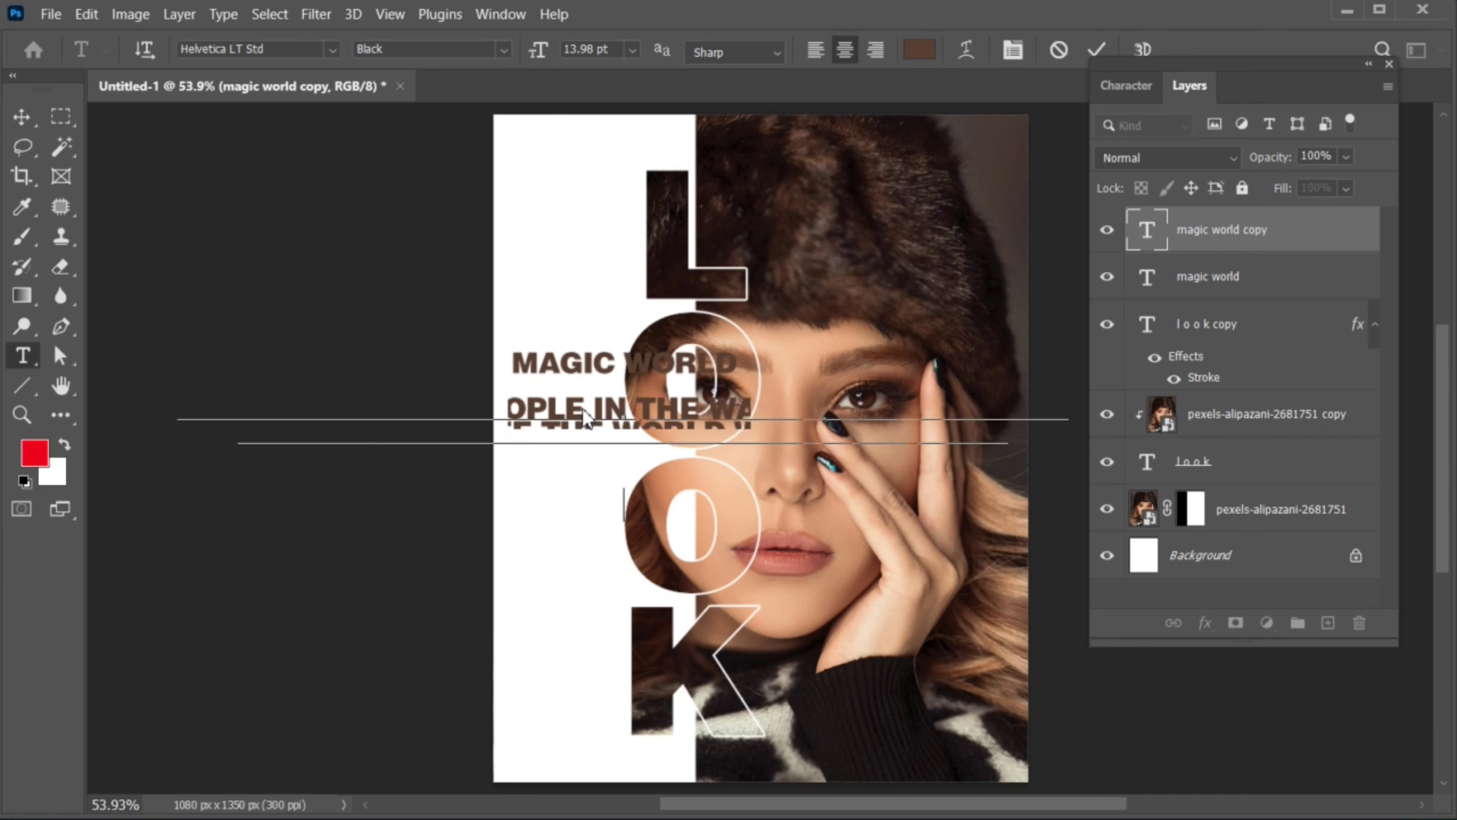
Step: Set the whole quote text in the Poppins Medium font
{"action": "key", "text": "ctrl+a"}
{"action": "left_click", "coordinate": [295, 53]}
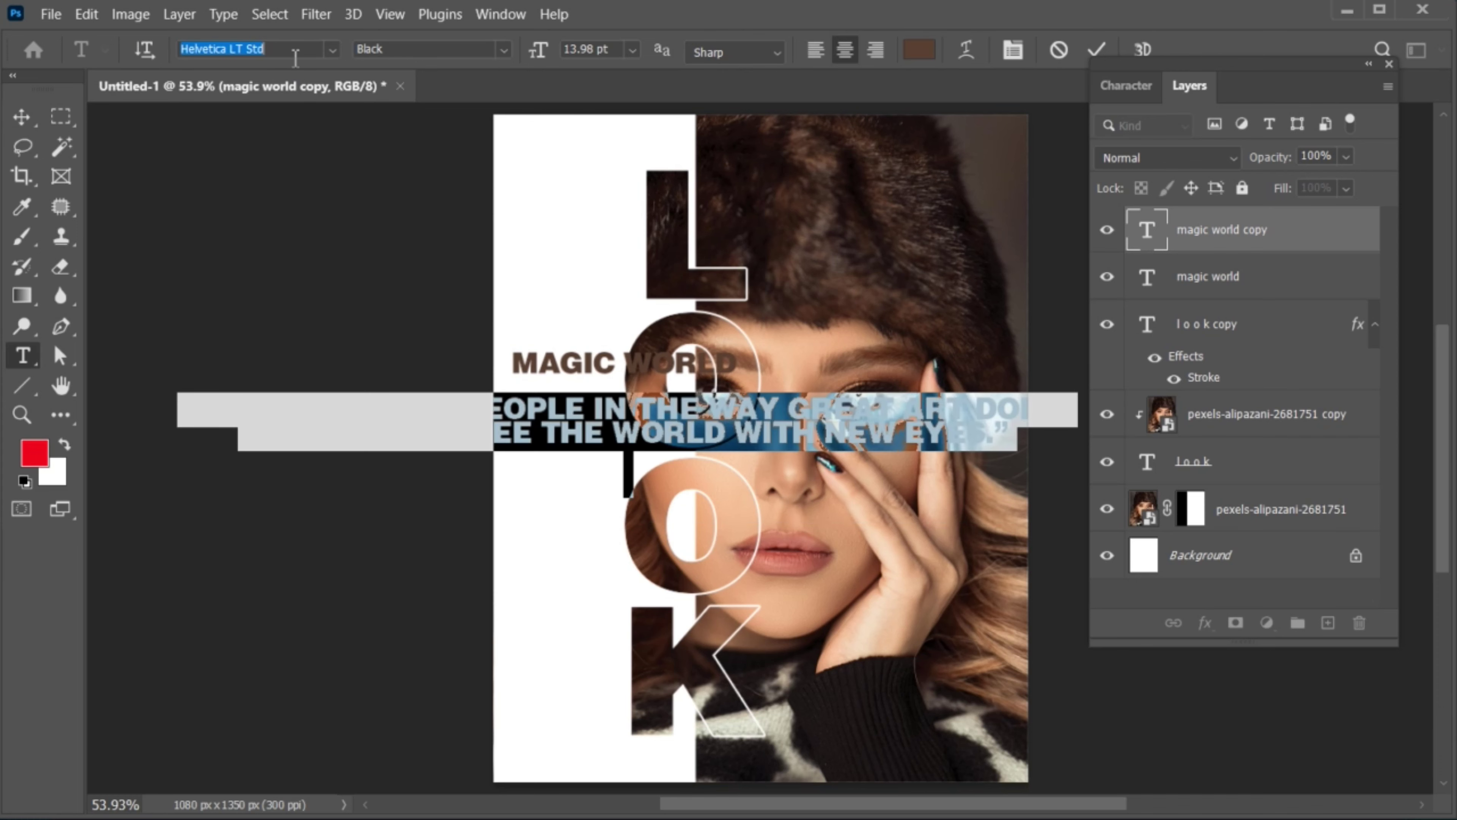
{"action": "type", "text": "poppins"}
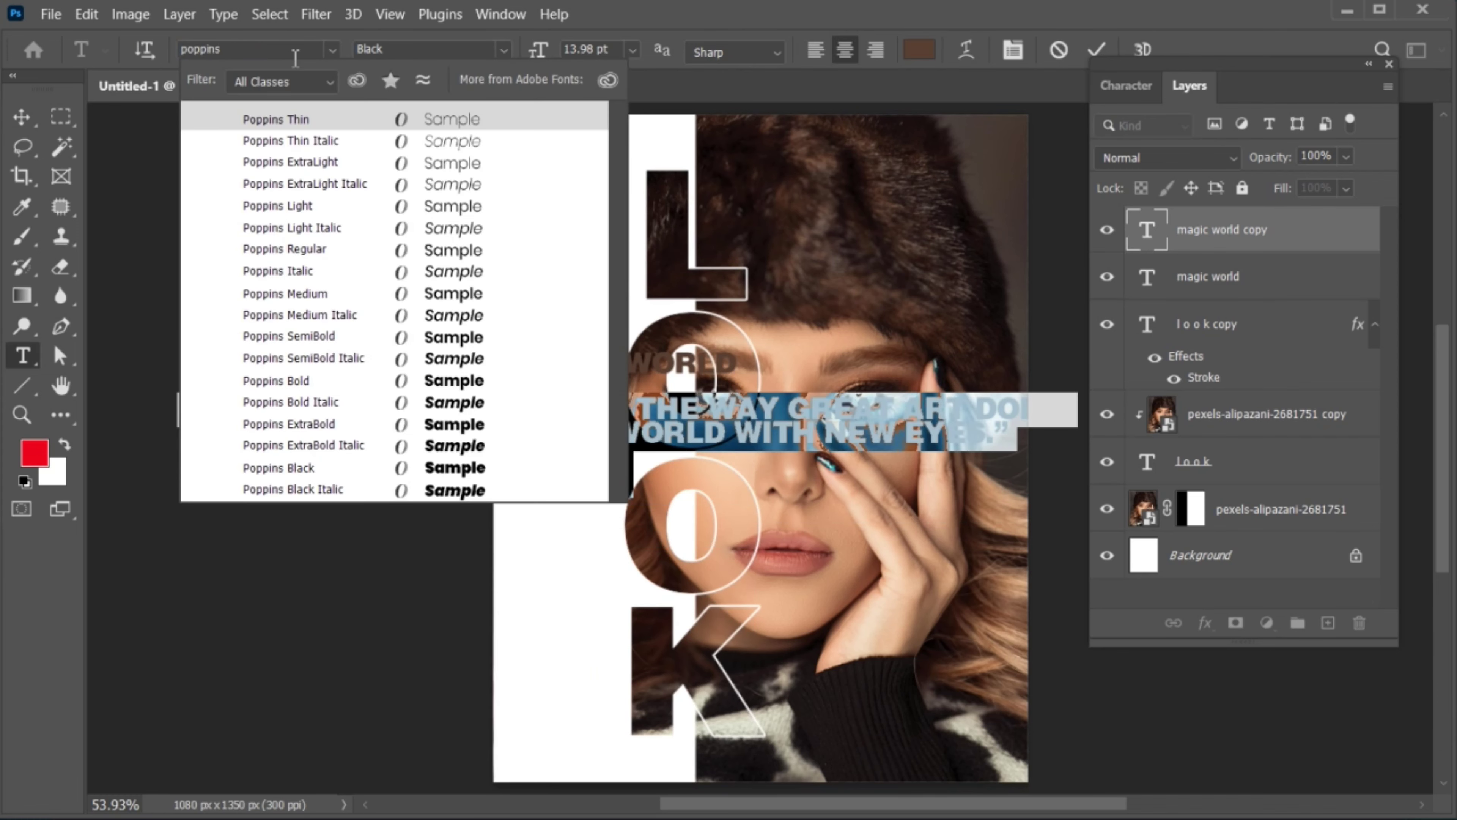
{"action": "left_click", "coordinate": [313, 293]}
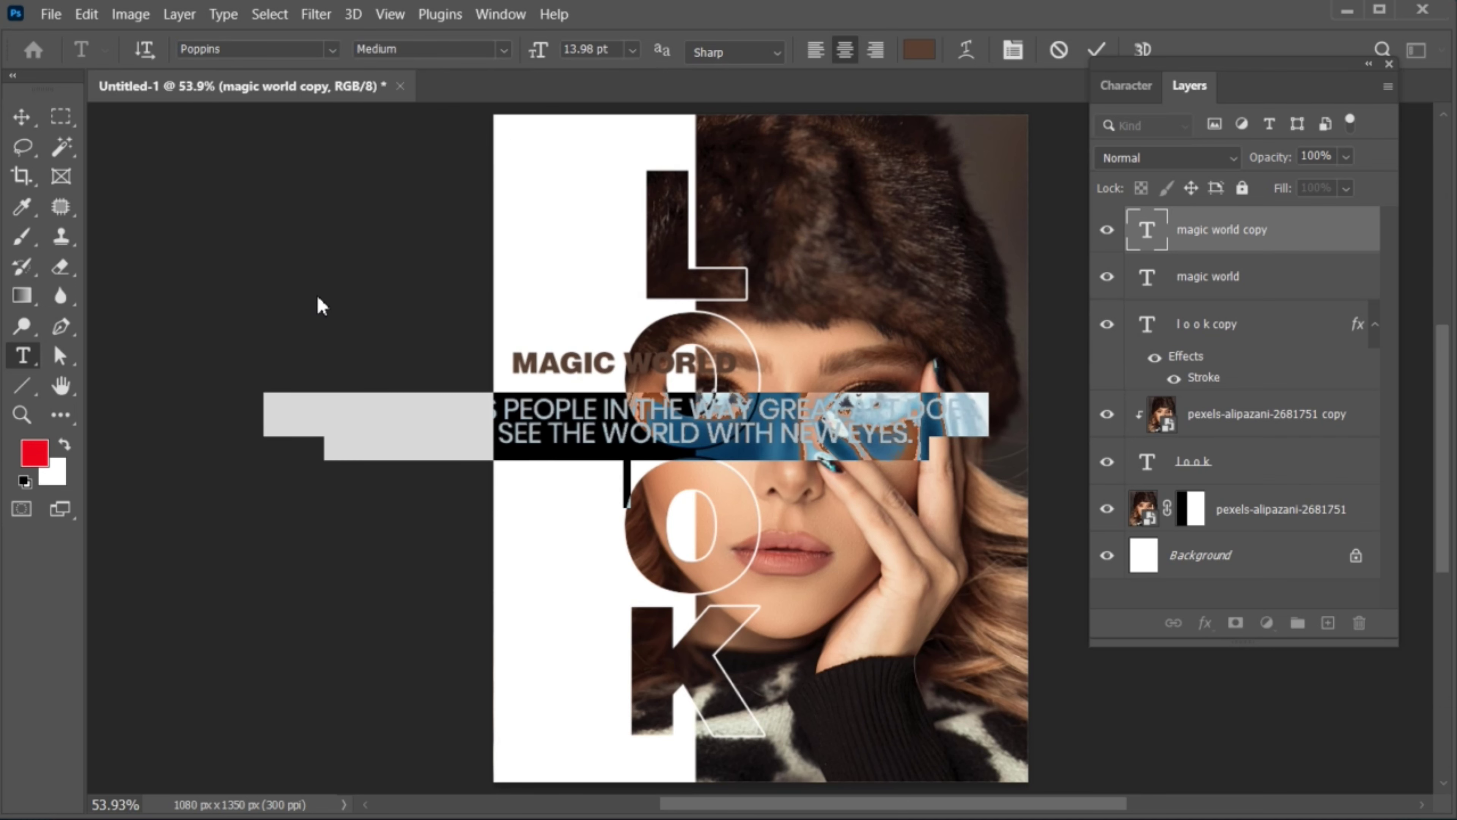
Step: Turn off all caps for the quote, set its leading to 17 pt, and commit the text
{"action": "left_click", "coordinate": [1126, 86]}
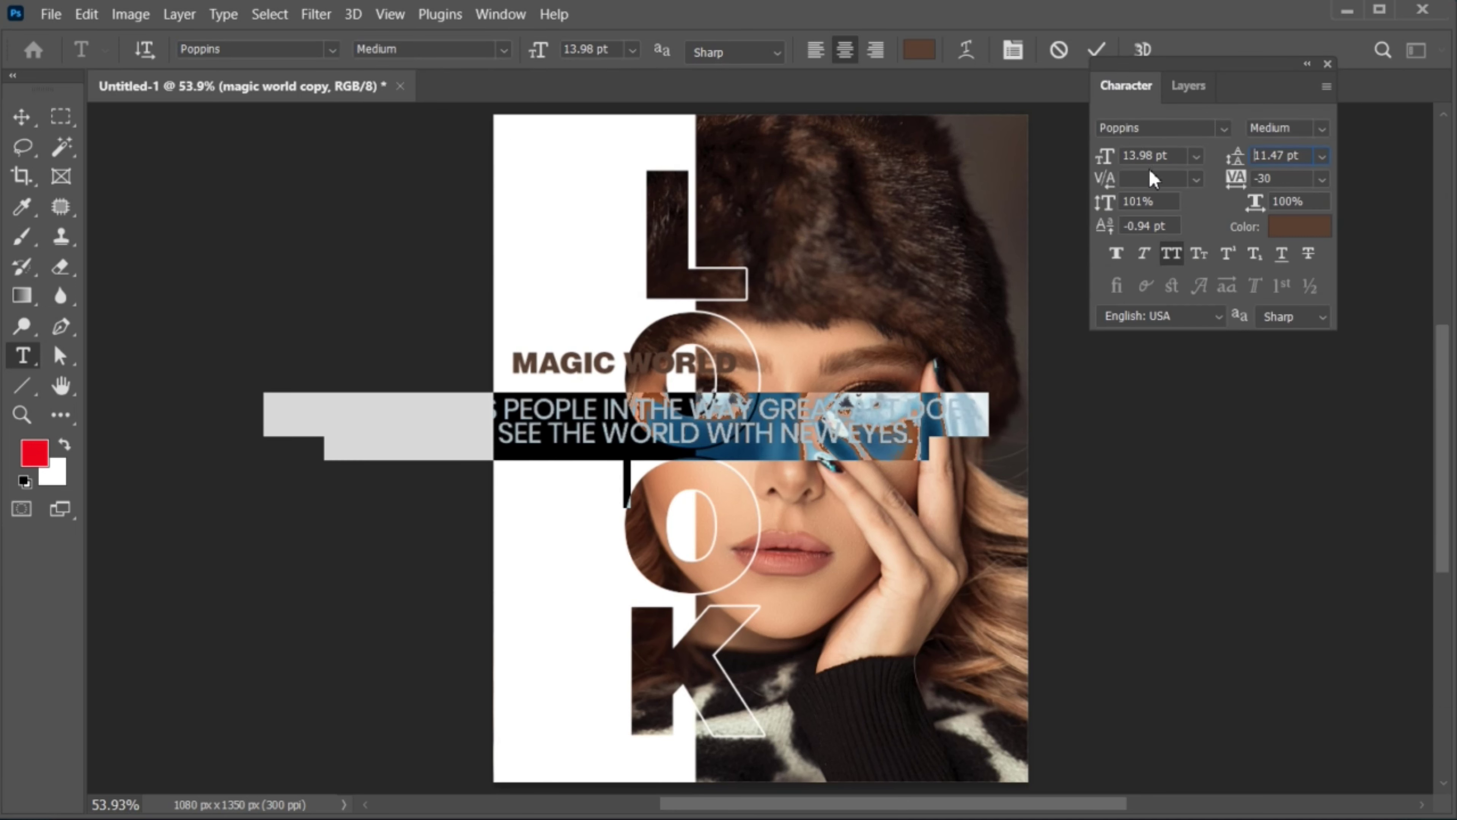
{"action": "left_click", "coordinate": [1172, 256]}
{"action": "left_click", "coordinate": [1175, 259]}
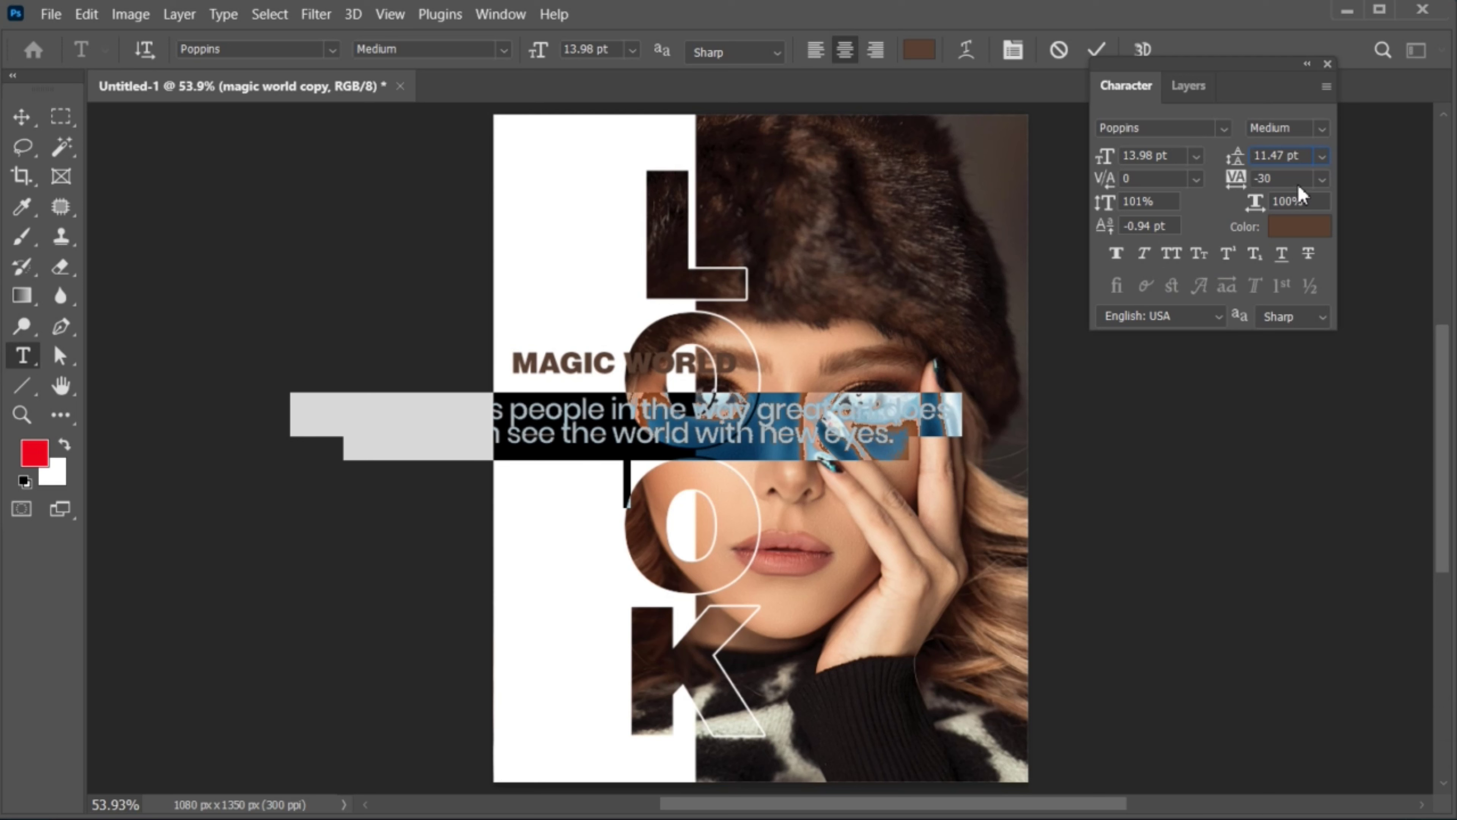
{"action": "scroll", "coordinate": [1312, 154], "scroll_direction": "up", "scroll_amount": 6}
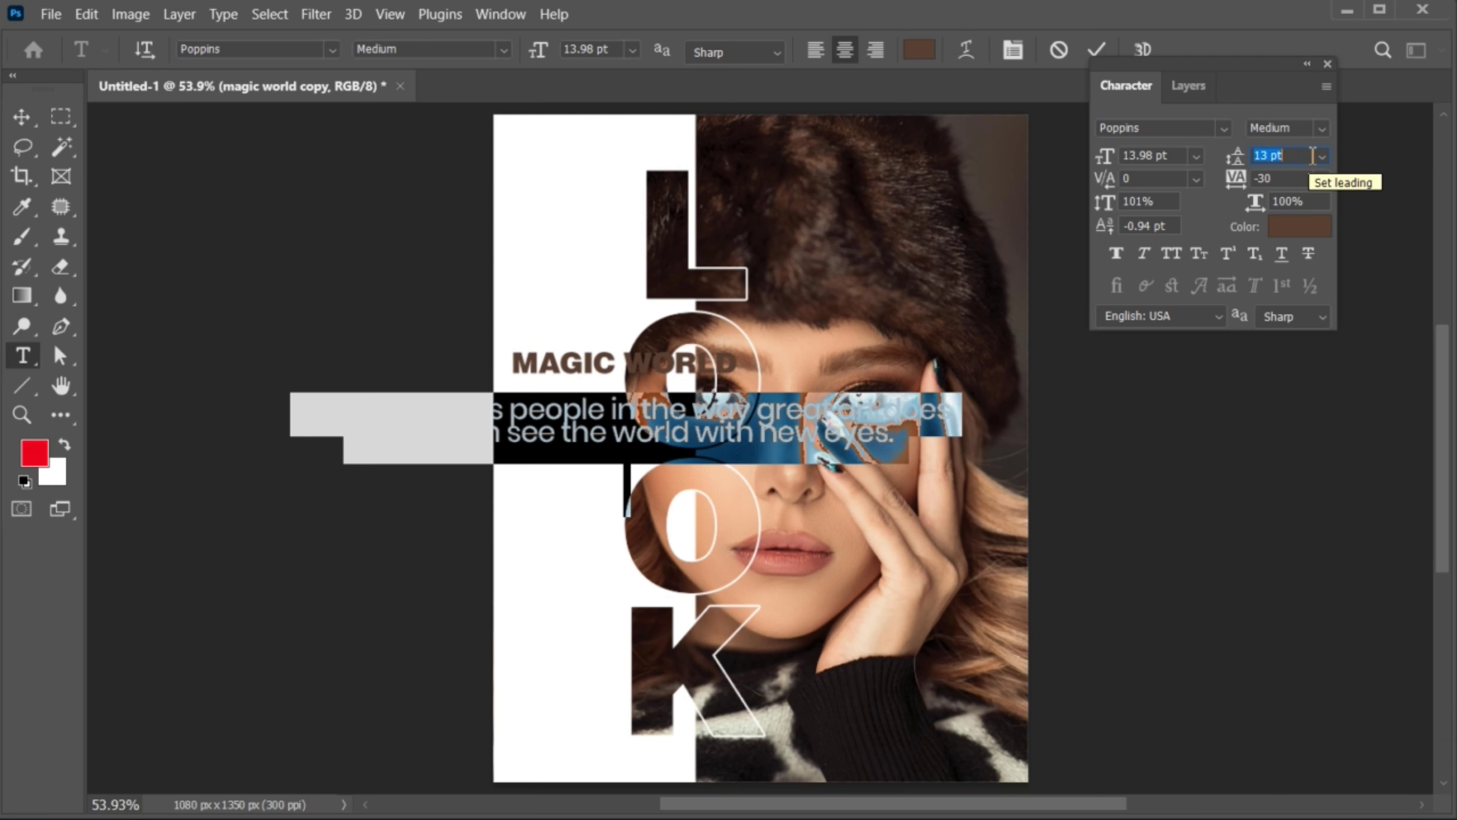
{"action": "left_click", "coordinate": [1098, 51]}
{"action": "key", "text": "v"}
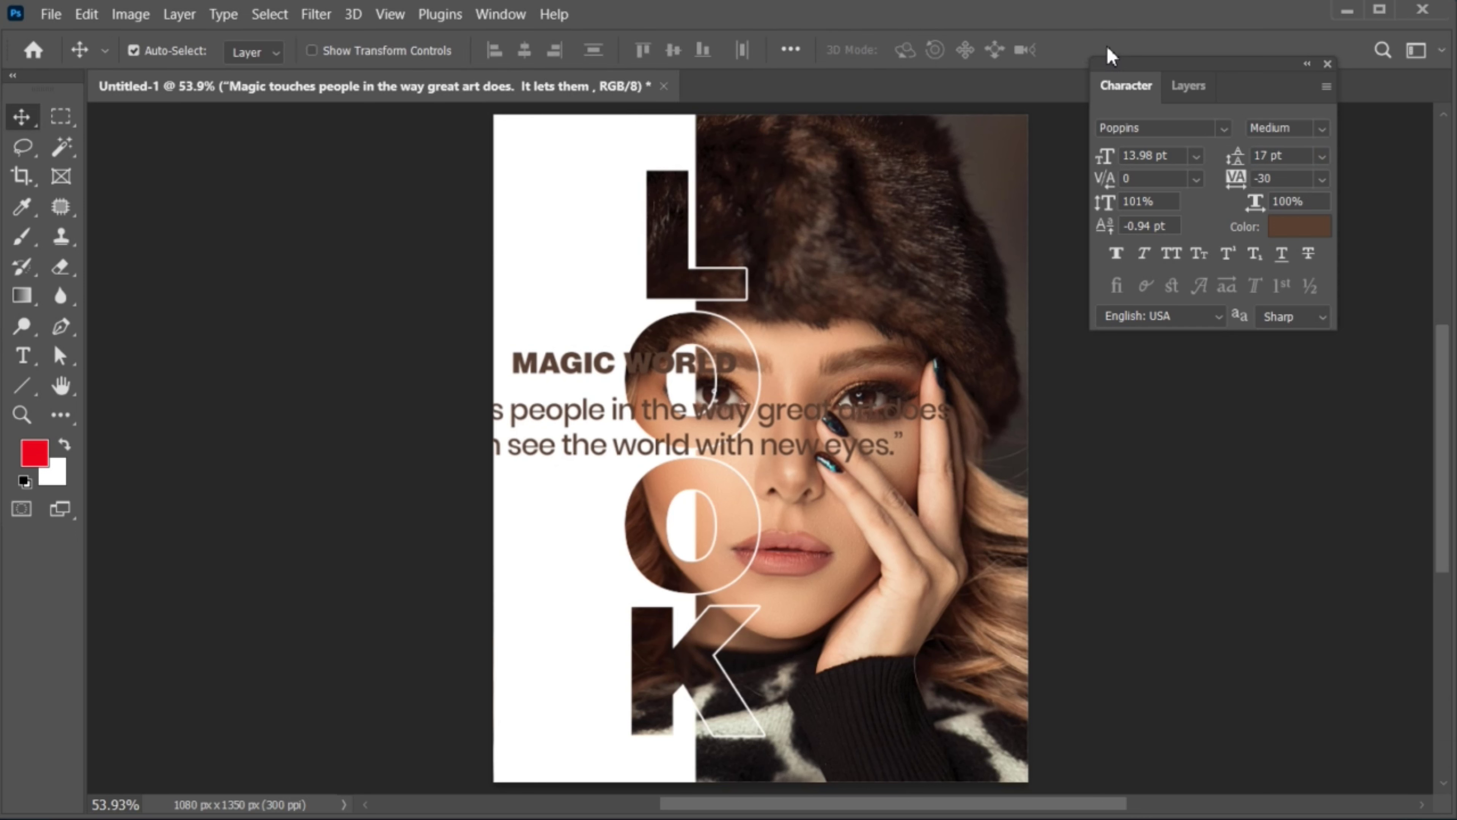
Step: Right-align the quote's two lines and move the quote back over the middle of the canvas
{"action": "double_click", "coordinate": [727, 425]}
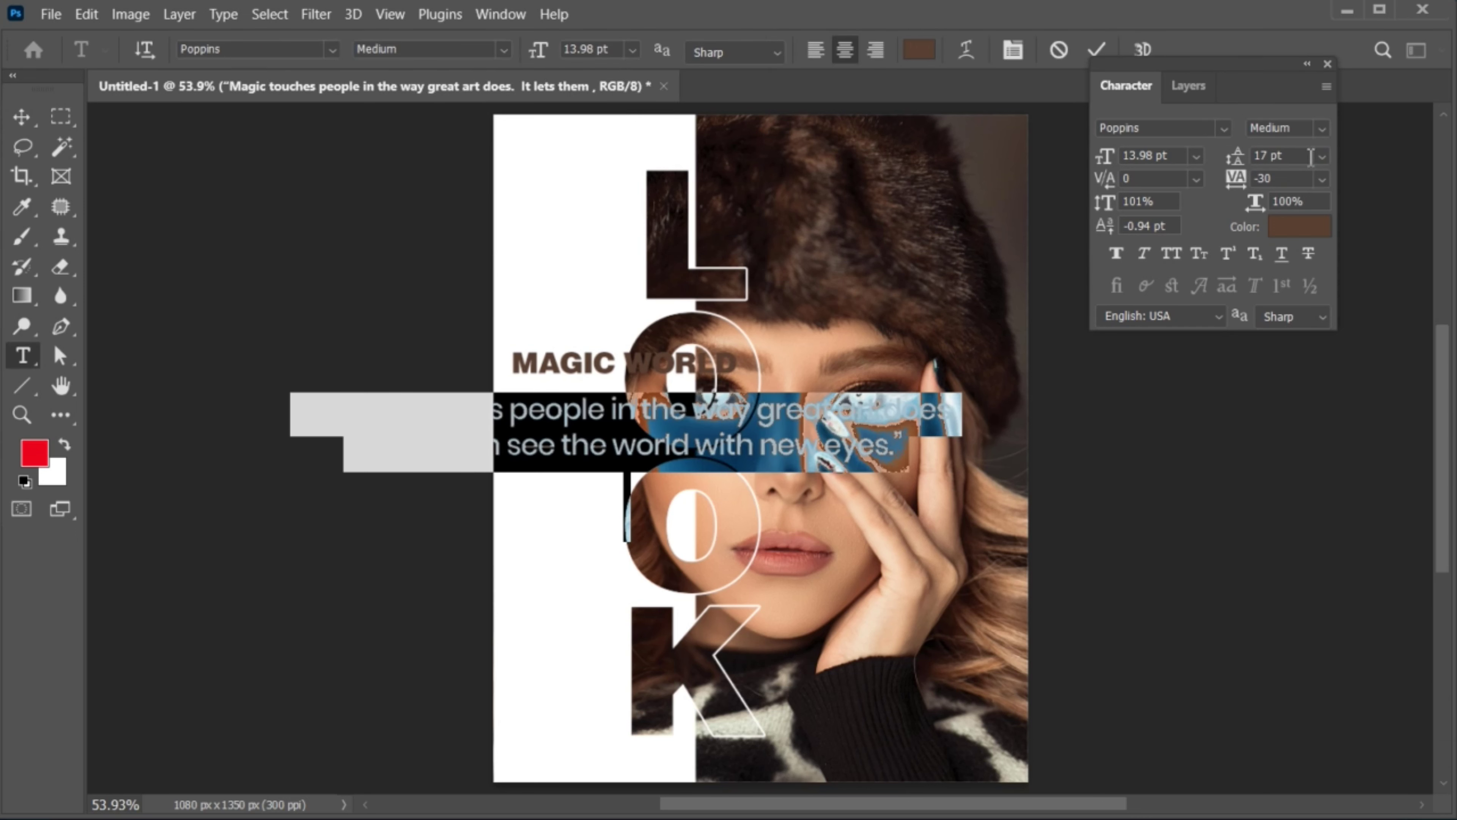
{"action": "left_click", "coordinate": [878, 50]}
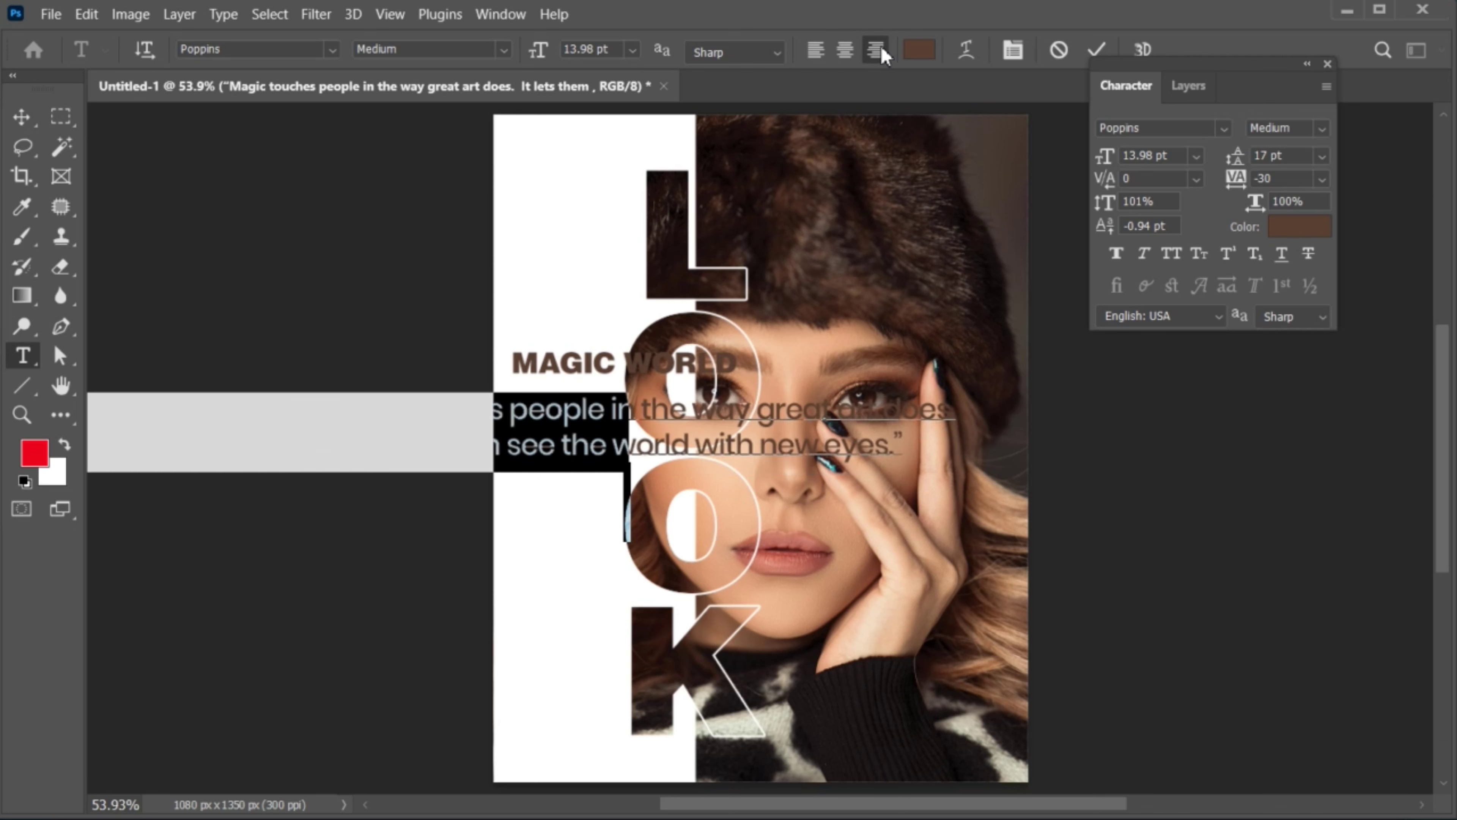
{"action": "left_click", "coordinate": [1098, 52]}
{"action": "key", "text": "v"}
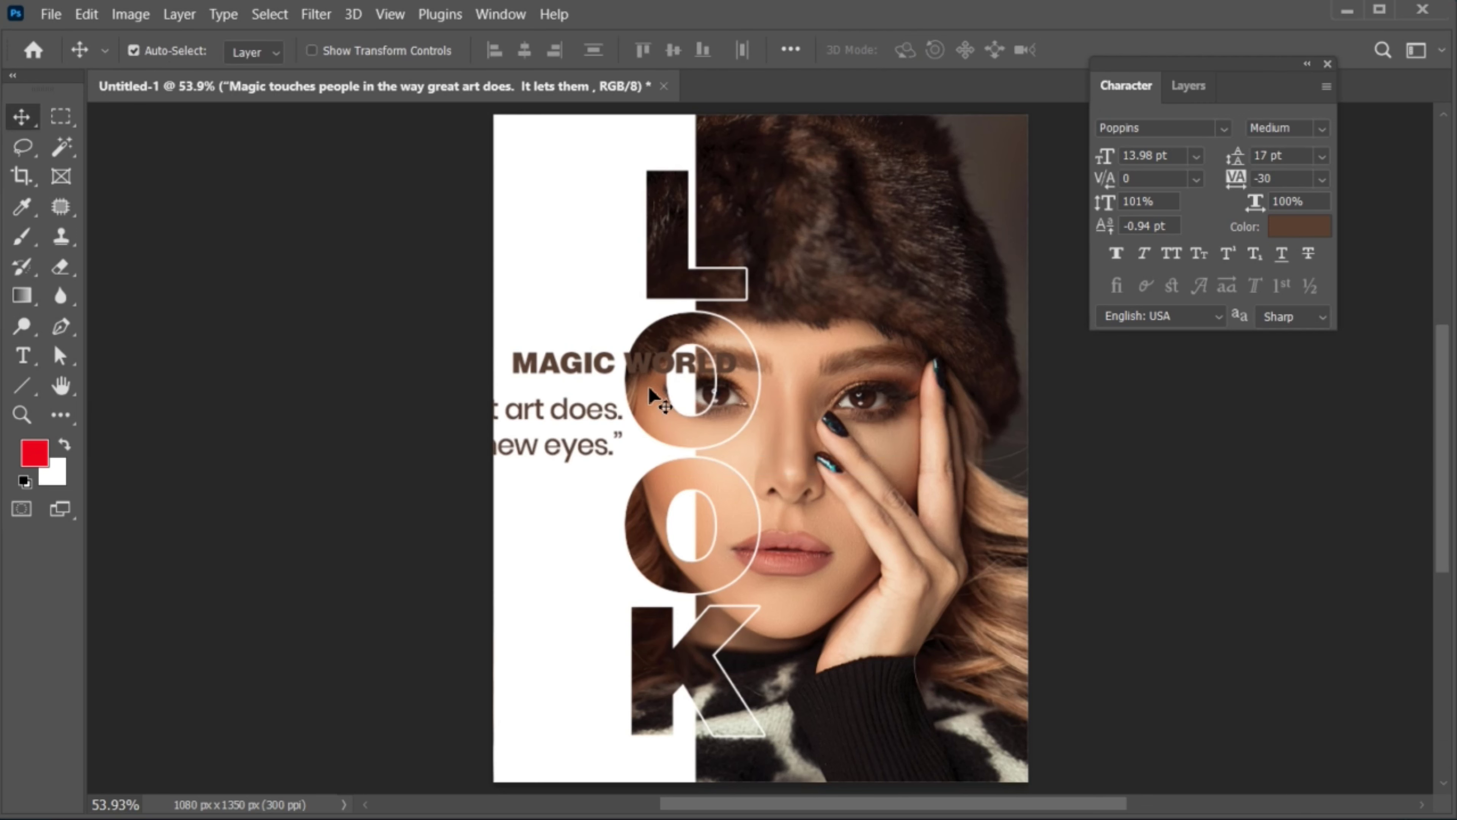
{"action": "left_click_drag", "start_coordinate": [625, 436], "coordinate": [910, 489]}
Step: Rotate the MAGIC WORLD text to -90 degrees and place it vertically in the white area beside the letter L
{"action": "left_click_drag", "start_coordinate": [559, 335], "coordinate": [544, 337]}
{"action": "key", "text": "ctrl+t"}
{"action": "left_click_drag", "start_coordinate": [736, 348], "coordinate": [563, 228]}
{"action": "key", "text": "Return"}
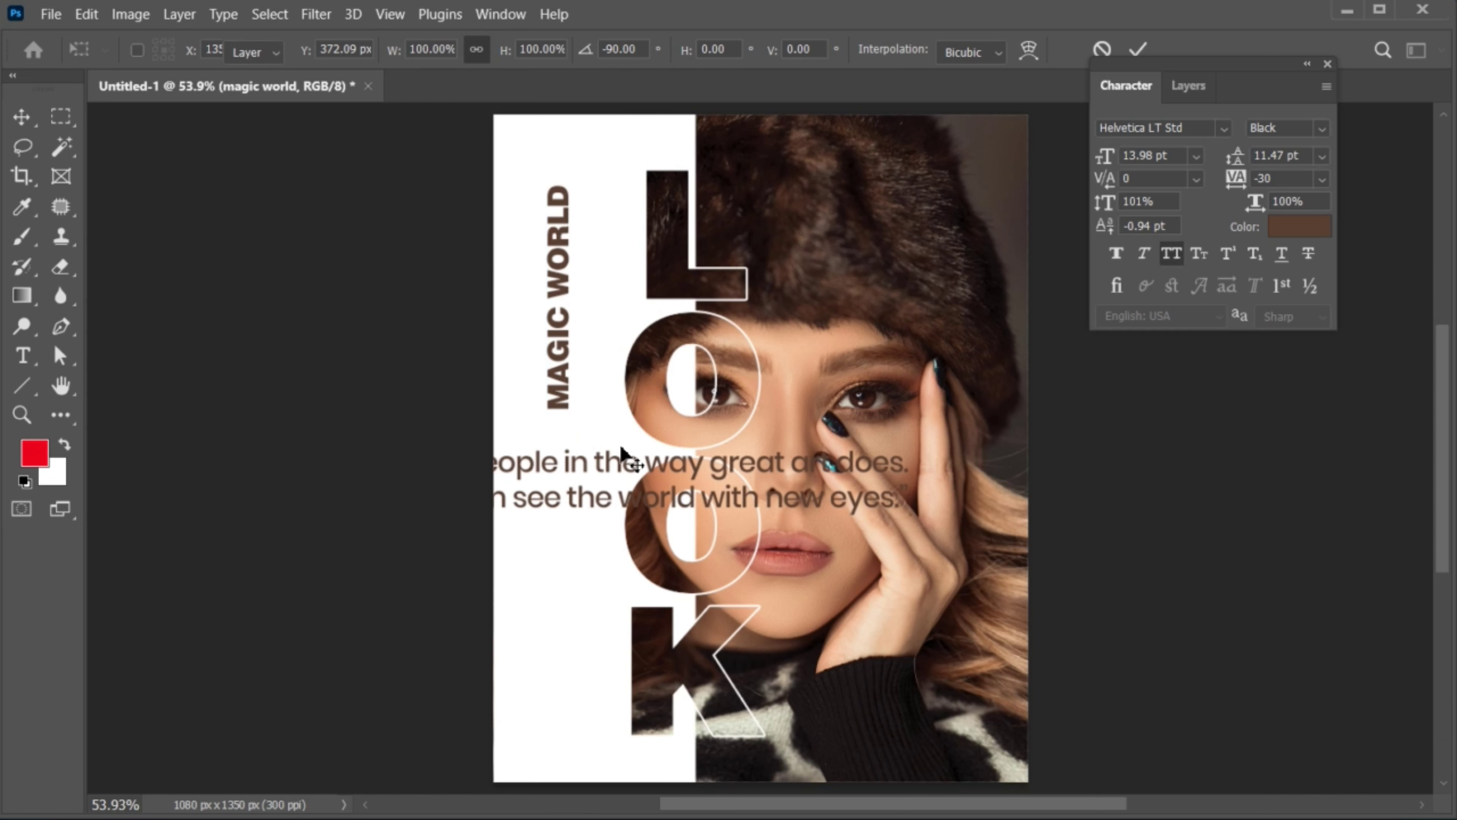
Step: Rotate the quote to -90 degrees, scale it to about 4.6 pt, and fit it between MAGIC WORLD and the LOOK letters
{"action": "left_click_drag", "start_coordinate": [623, 454], "coordinate": [627, 455]}
{"action": "key", "text": "ctrl+t"}
{"action": "left_click_drag", "start_coordinate": [908, 458], "coordinate": [776, 487]}
{"action": "left_click_drag", "start_coordinate": [585, 511], "coordinate": [732, 381]}
{"action": "left_click_drag", "start_coordinate": [932, 351], "coordinate": [710, 295]}
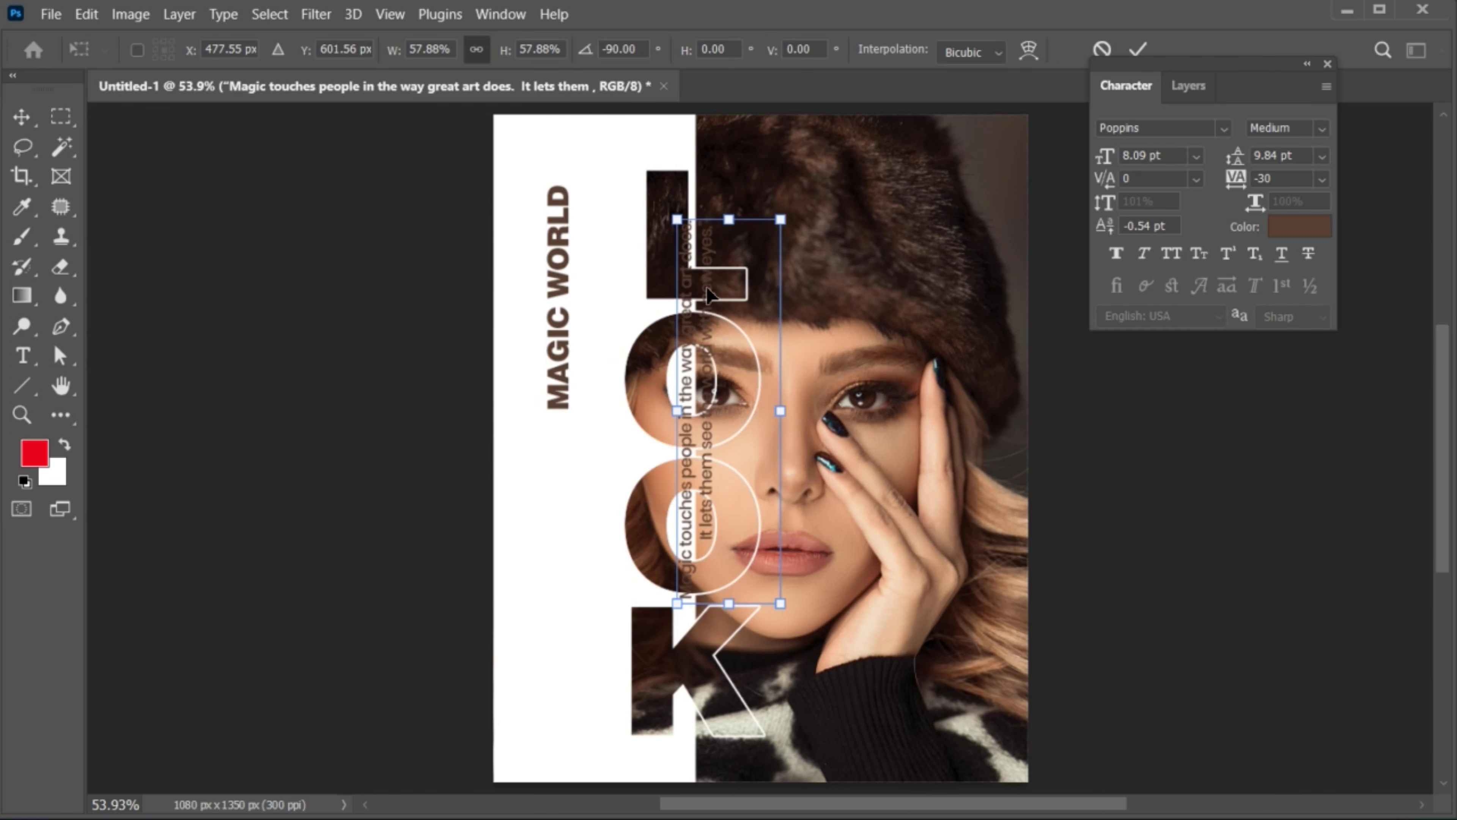
{"action": "left_click_drag", "start_coordinate": [781, 225], "coordinate": [765, 285]}
{"action": "left_click_drag", "start_coordinate": [712, 336], "coordinate": [600, 244]}
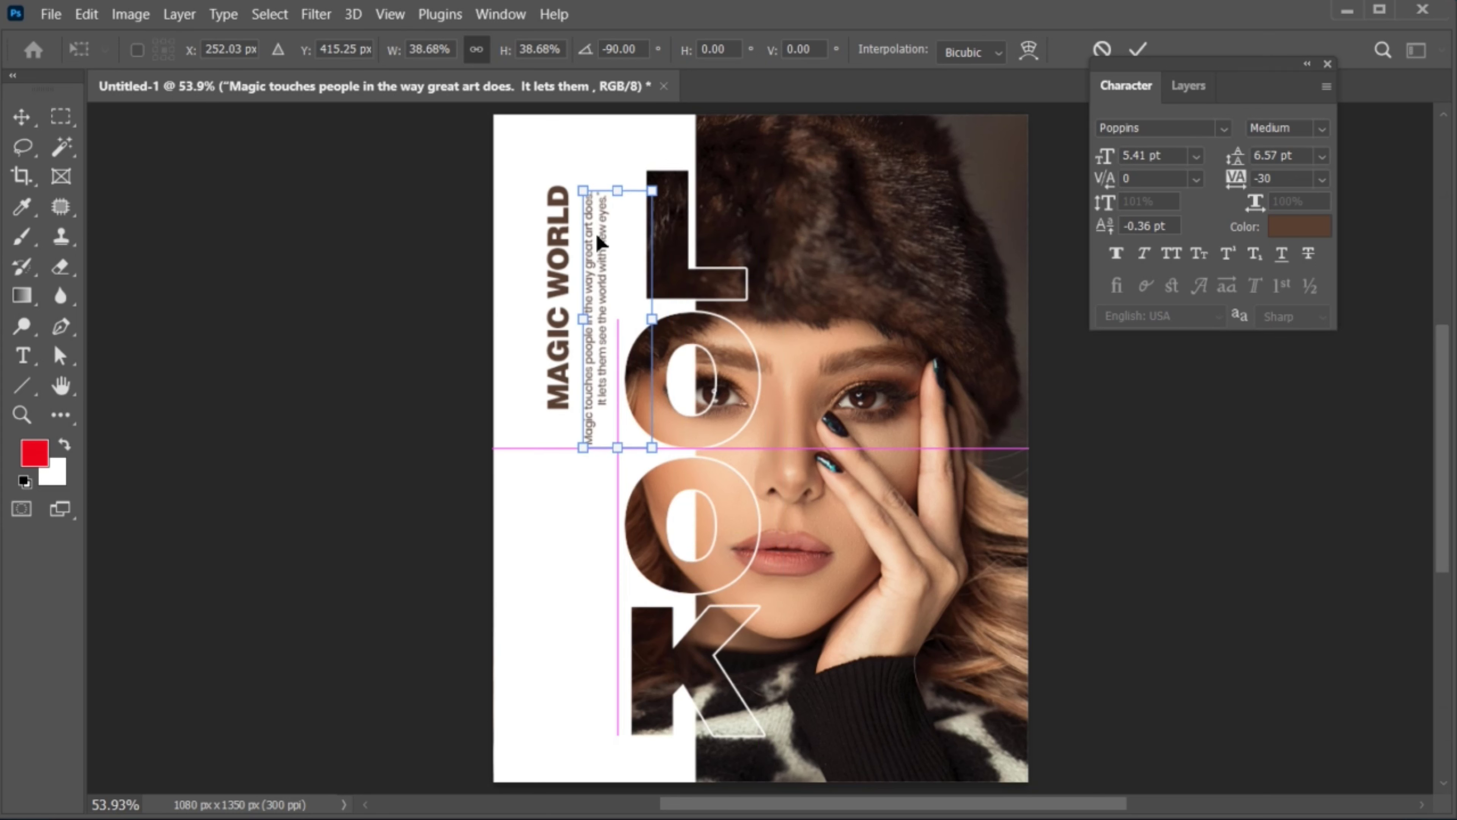
{"action": "left_click_drag", "start_coordinate": [652, 192], "coordinate": [610, 235]}
{"action": "key", "text": "Return"}
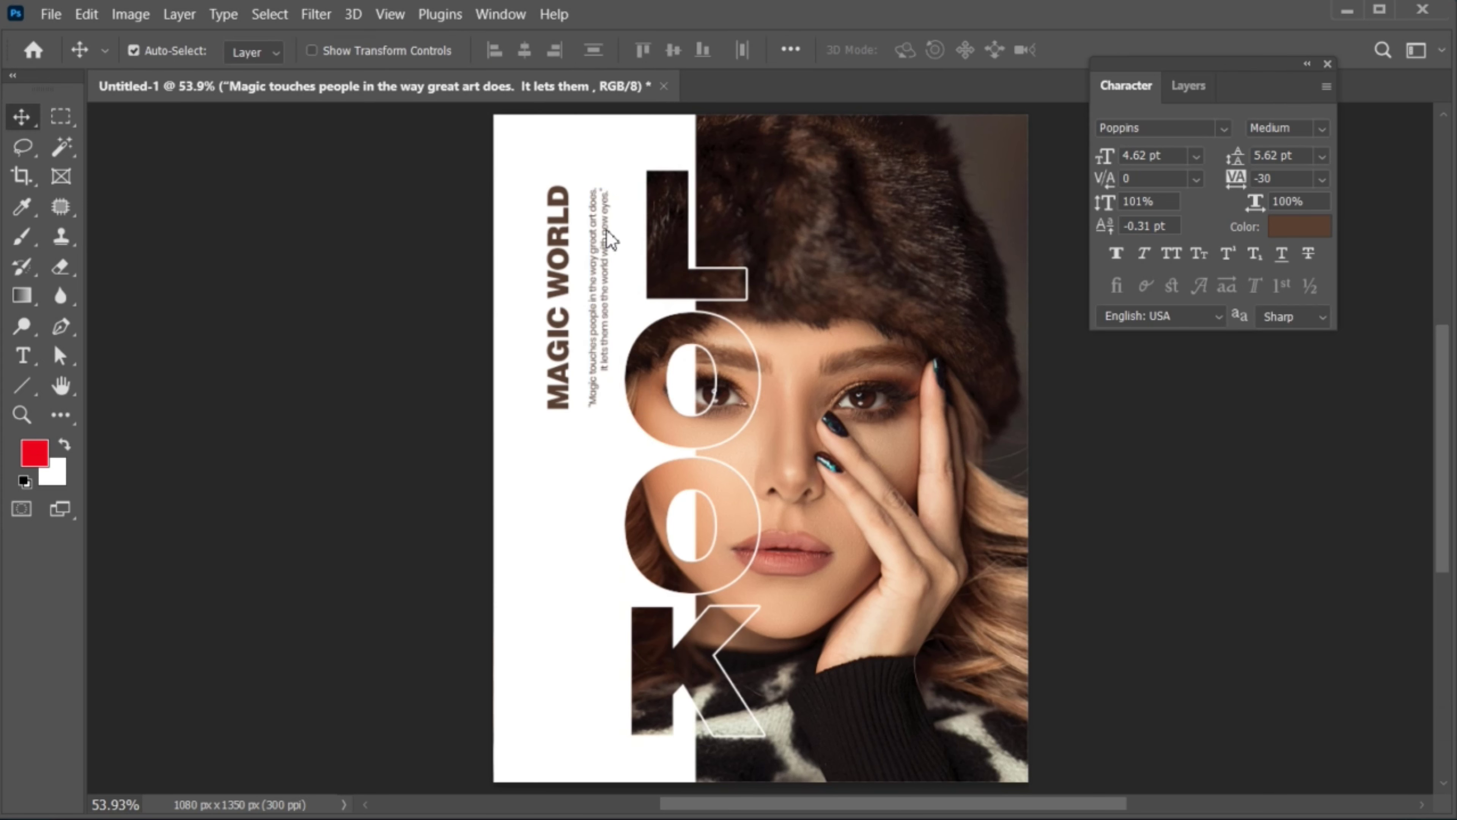
Step: Set the Pen tool to Shape mode with no fill and the recently used brown as stroke colour
{"action": "left_click", "coordinate": [1188, 87]}
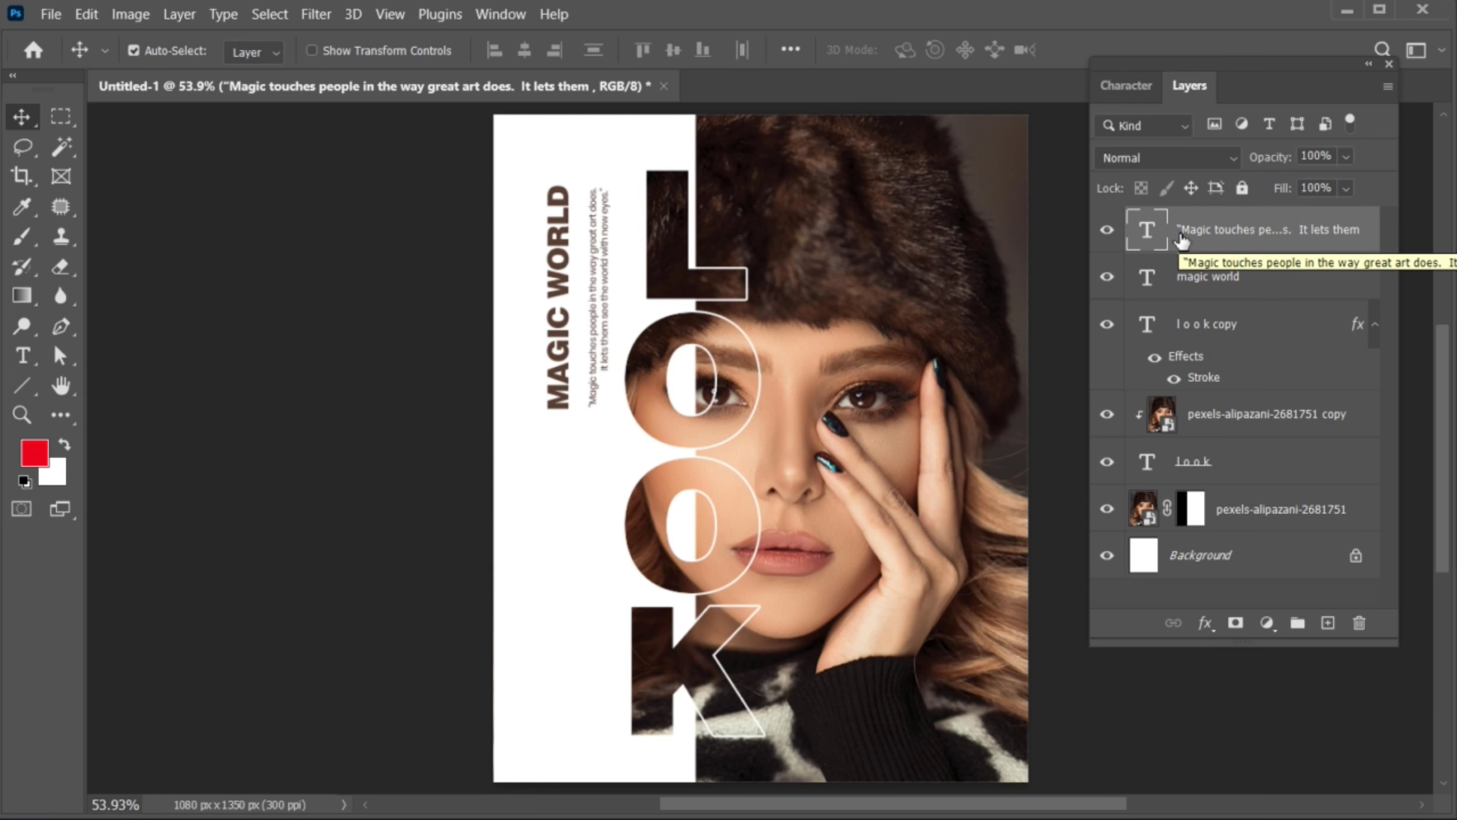
{"action": "left_click", "coordinate": [61, 326]}
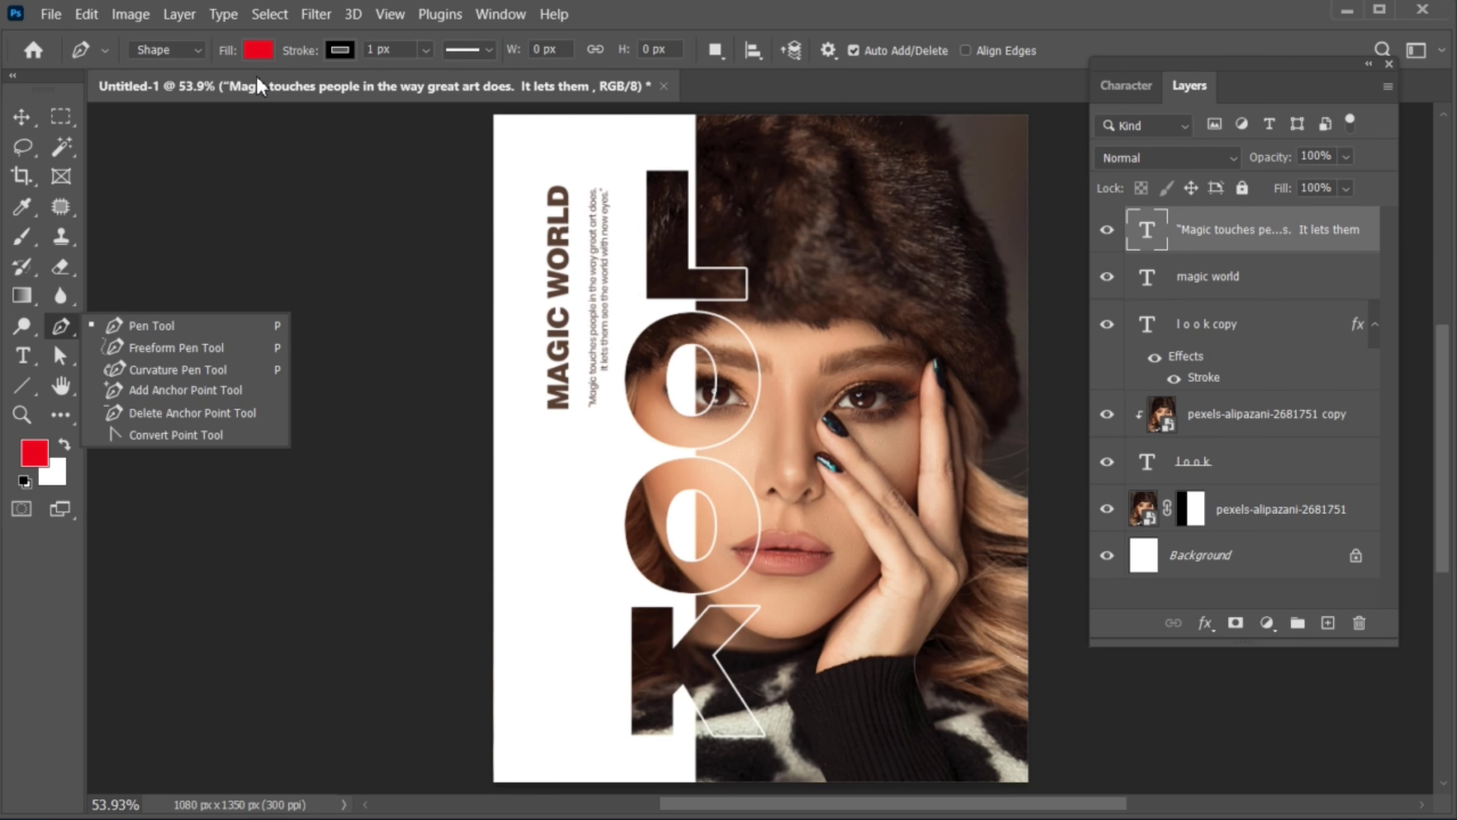
{"action": "left_click", "coordinate": [176, 54]}
{"action": "left_click", "coordinate": [173, 74]}
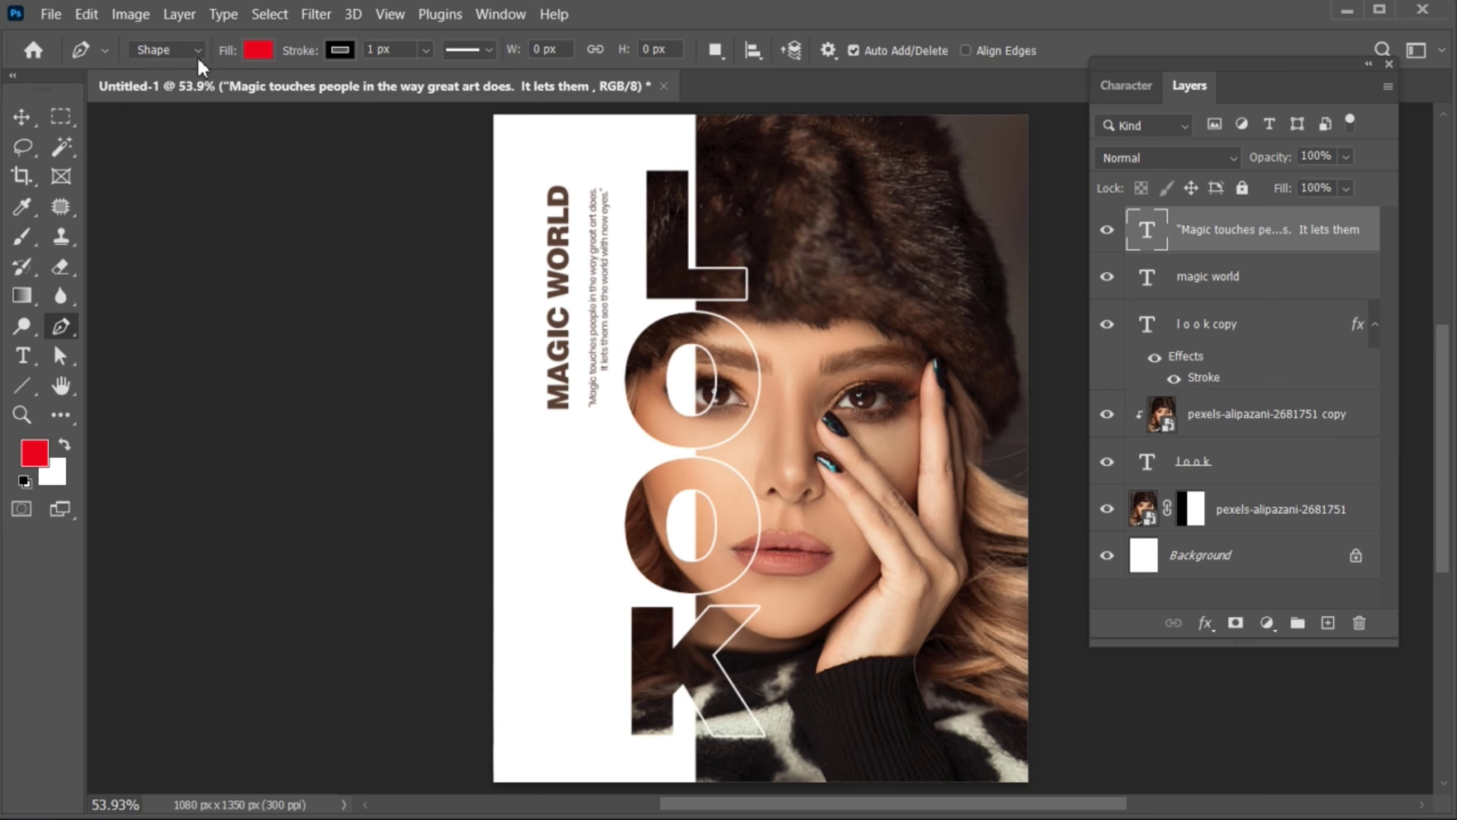
{"action": "left_click", "coordinate": [259, 52]}
{"action": "left_click", "coordinate": [131, 97]}
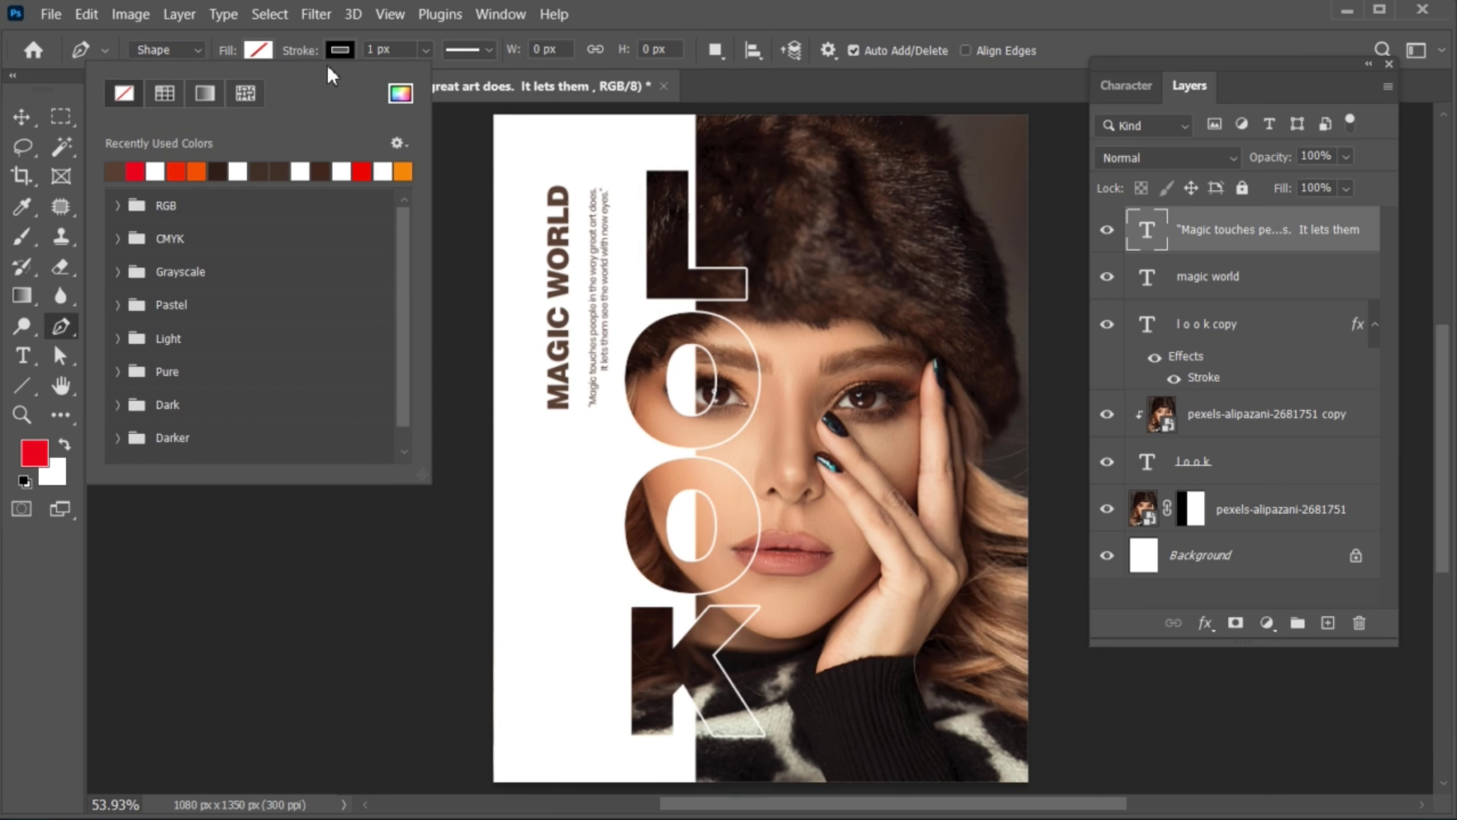
{"action": "left_click", "coordinate": [352, 51]}
{"action": "left_click", "coordinate": [196, 170]}
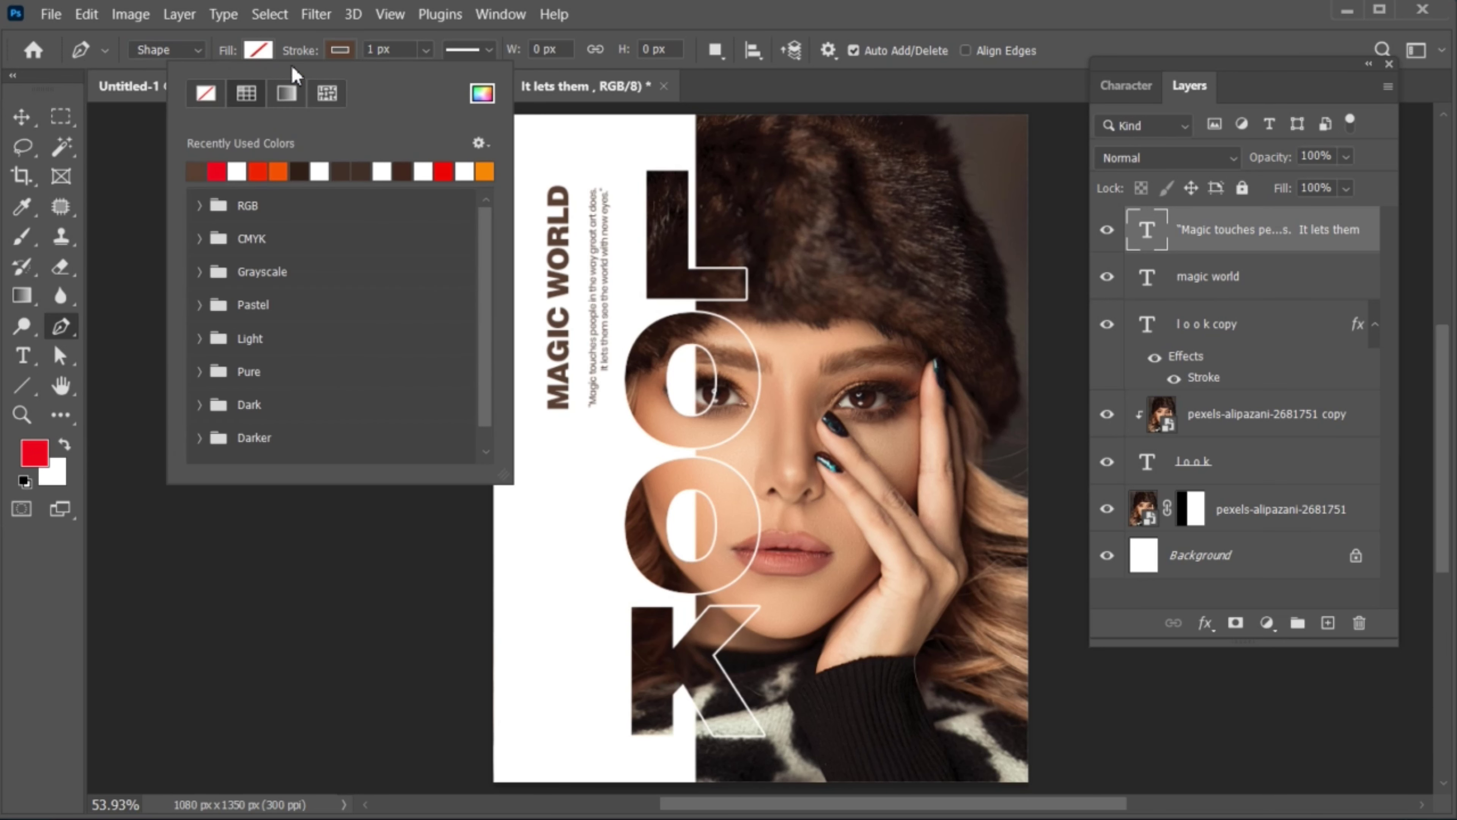
{"action": "left_click", "coordinate": [342, 51]}
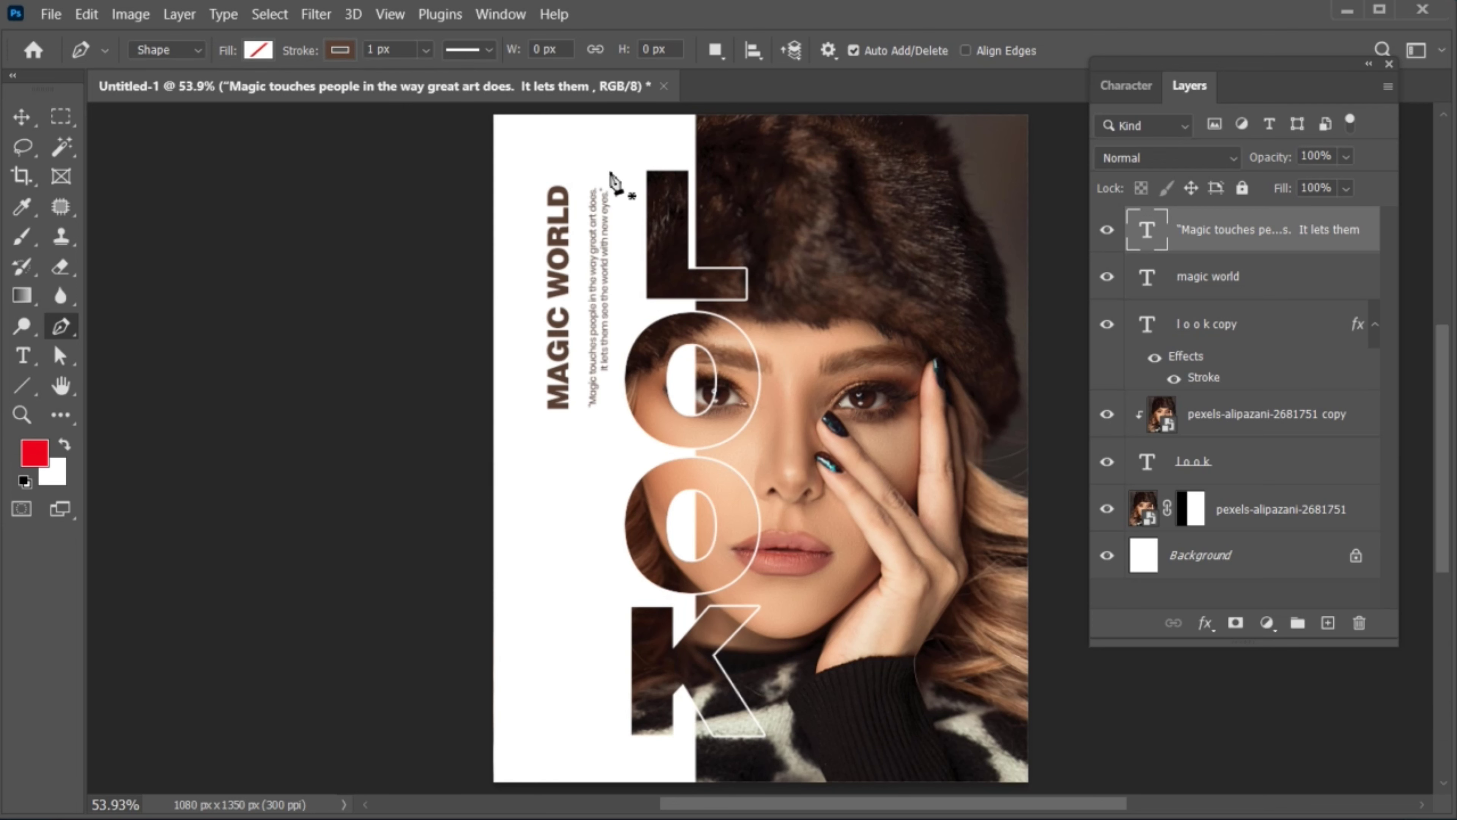
Step: Draw an open corner line about 176 x 497 px above and left of MAGIC WORLD, with a stroke of about 7.4 px
{"action": "left_click", "coordinate": [613, 172]}
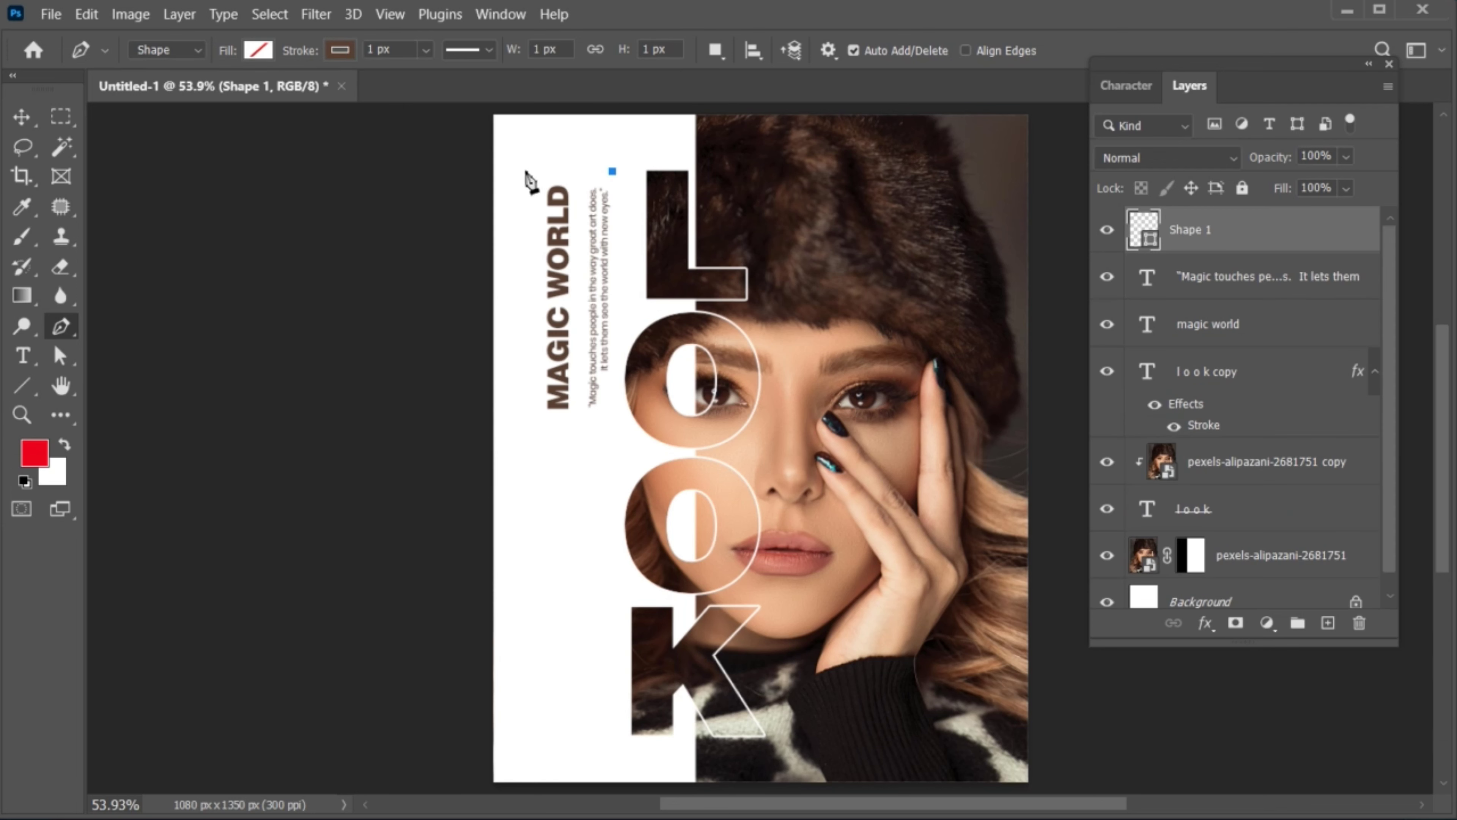
{"action": "left_click", "coordinate": [525, 171]}
{"action": "left_click", "coordinate": [525, 418]}
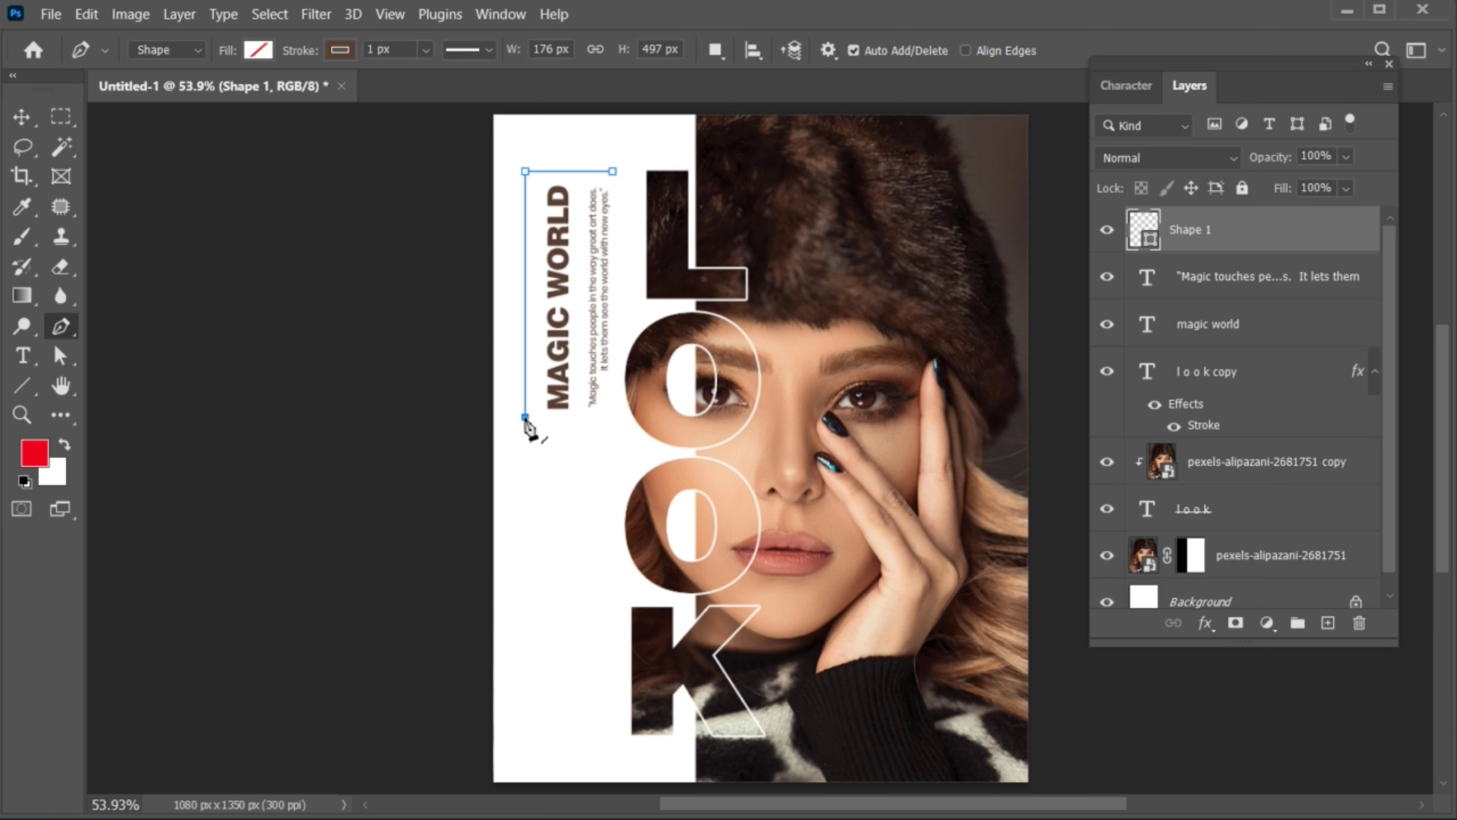
{"action": "left_click", "coordinate": [425, 50]}
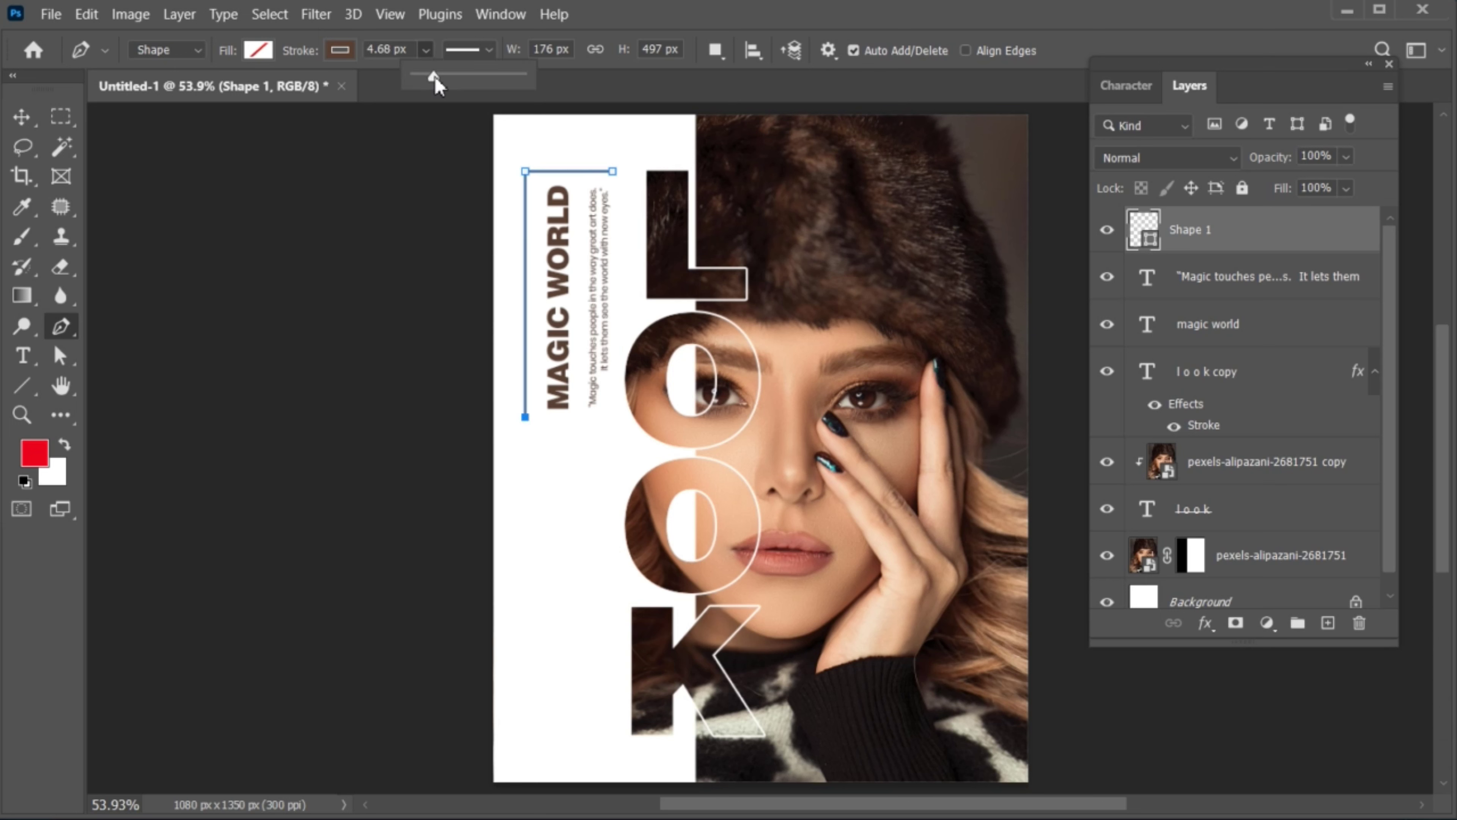
{"action": "left_click_drag", "start_coordinate": [435, 77], "coordinate": [435, 77]}
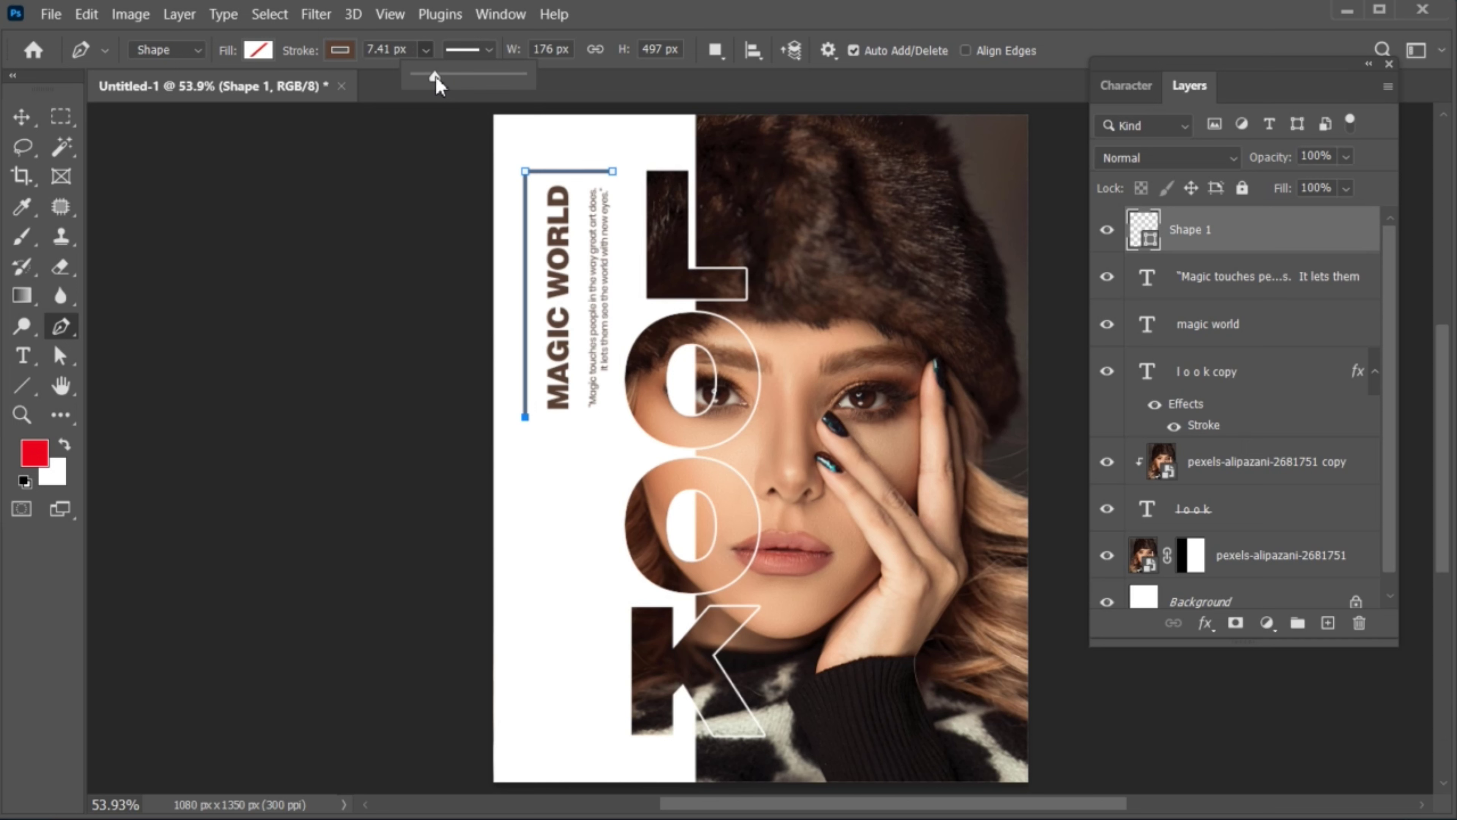
{"action": "left_click", "coordinate": [21, 116]}
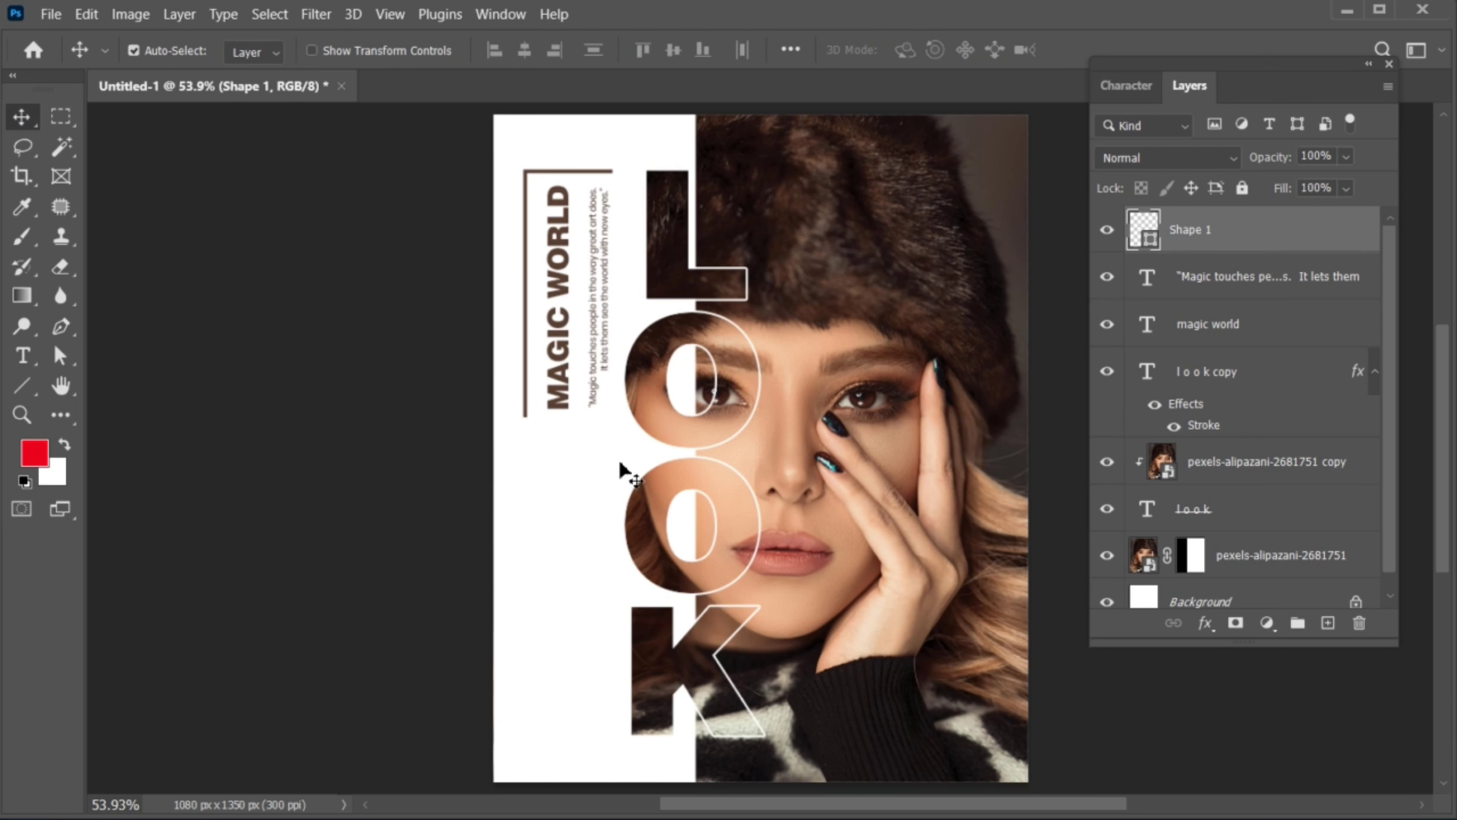
Step: Scale the vertical MAGIC WORLD text to about 13.17 pt so it fits inside the corner line
{"action": "left_click", "coordinate": [558, 322]}
{"action": "key", "text": "ctrl+t"}
{"action": "left_click_drag", "start_coordinate": [576, 183], "coordinate": [579, 191]}
{"action": "key", "text": "Return"}
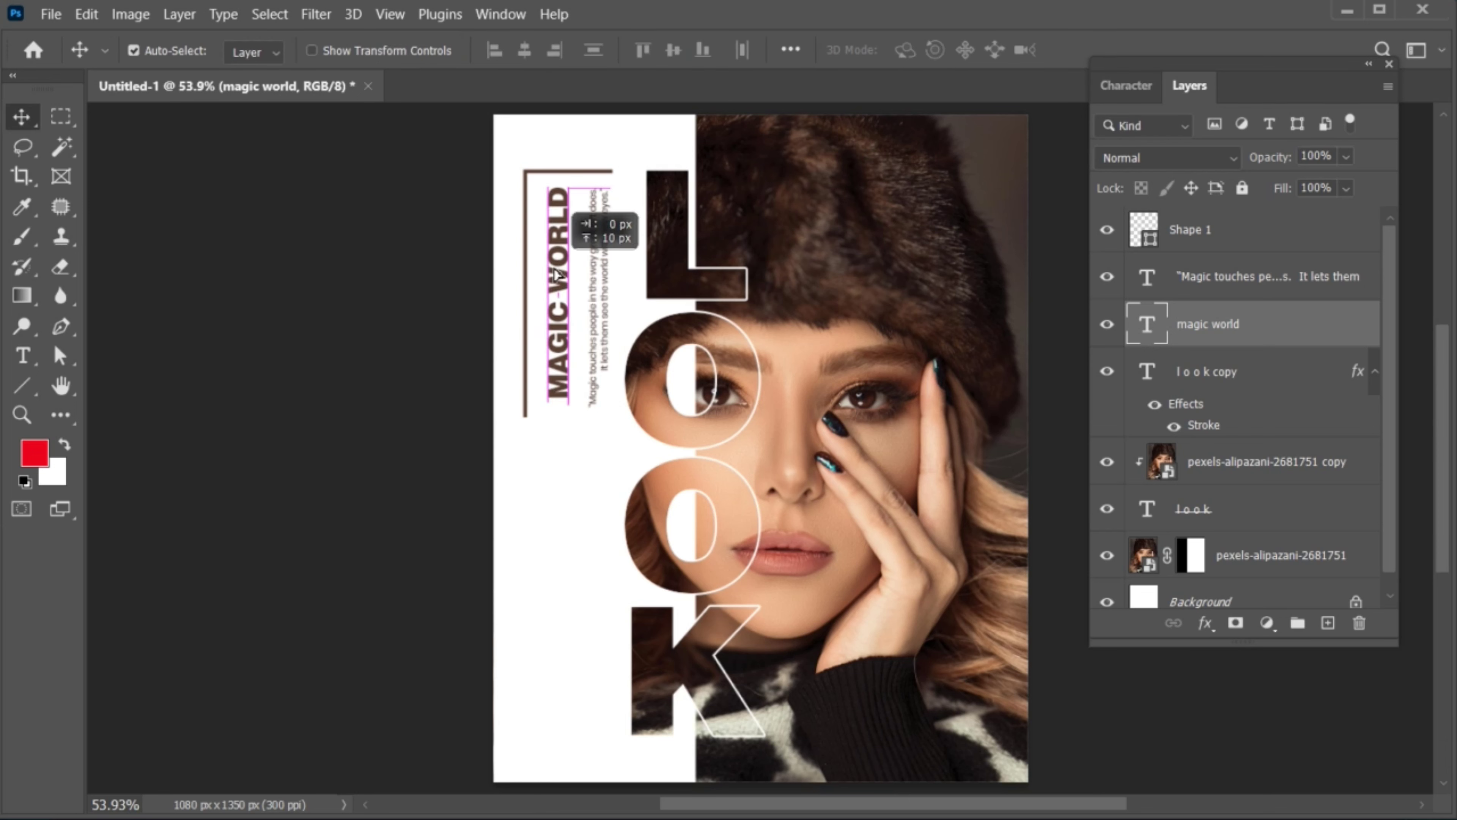
Step: Scale the vertical quote down slightly and nudge it into line with MAGIC WORLD
{"action": "left_click", "coordinate": [602, 262]}
{"action": "key", "text": "ctrl+t"}
{"action": "left_click_drag", "start_coordinate": [647, 188], "coordinate": [645, 195]}
{"action": "key", "text": "Return"}
{"action": "left_click_drag", "start_coordinate": [603, 255], "coordinate": [599, 248]}
Step: Duplicate MAGIC WORLD into the white area below the corner line and rotate the copy to horizontal
{"action": "left_click_drag", "start_coordinate": [601, 454], "coordinate": [582, 438]}
{"action": "left_click", "coordinate": [1206, 242]}
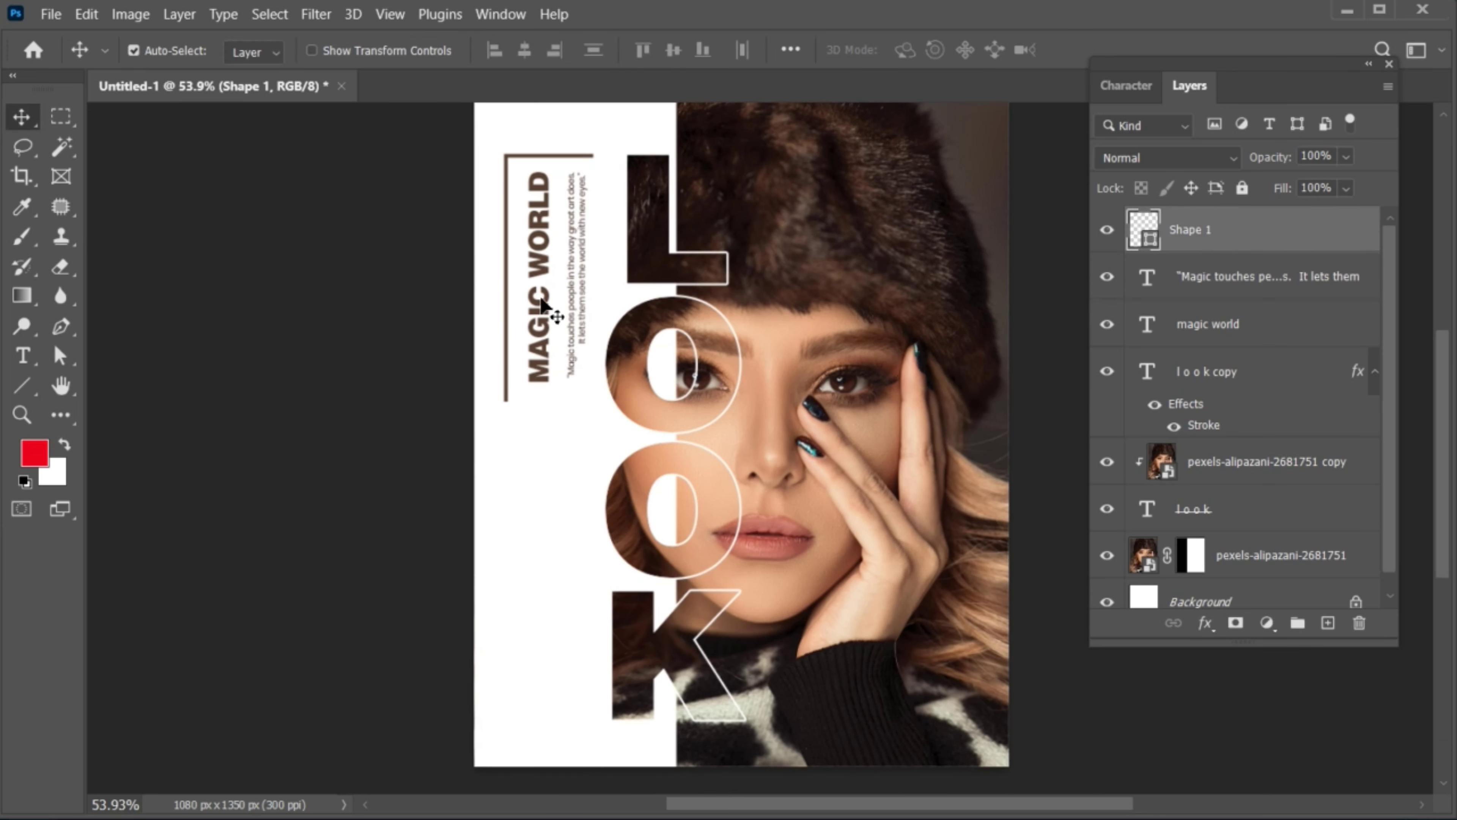
{"action": "left_click_drag", "start_coordinate": [542, 381], "coordinate": [552, 519]}
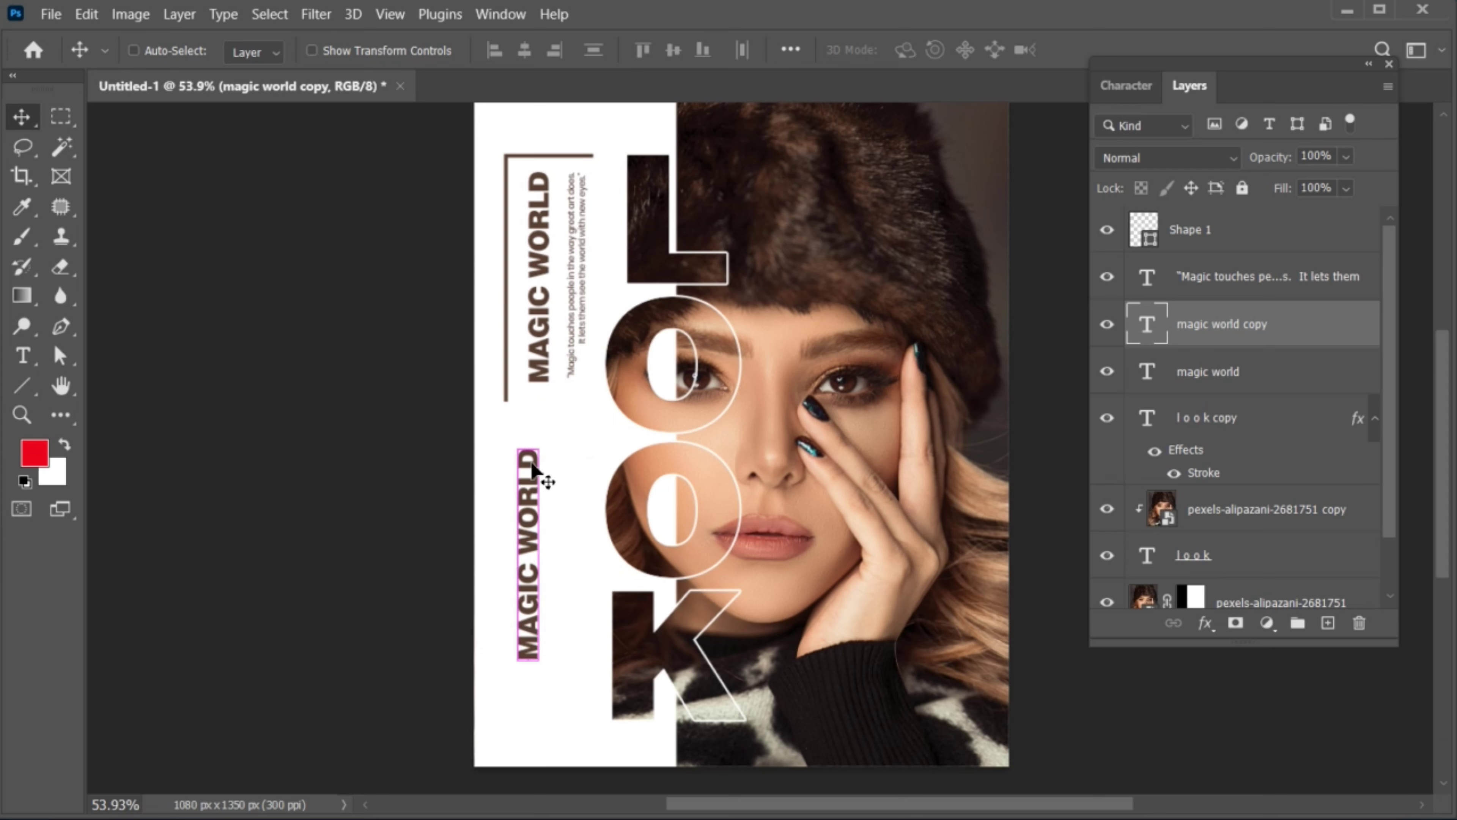
{"action": "key", "text": "ctrl+t"}
{"action": "left_click_drag", "start_coordinate": [559, 438], "coordinate": [653, 574]}
{"action": "left_click_drag", "start_coordinate": [565, 565], "coordinate": [609, 502]}
{"action": "key", "text": "Return"}
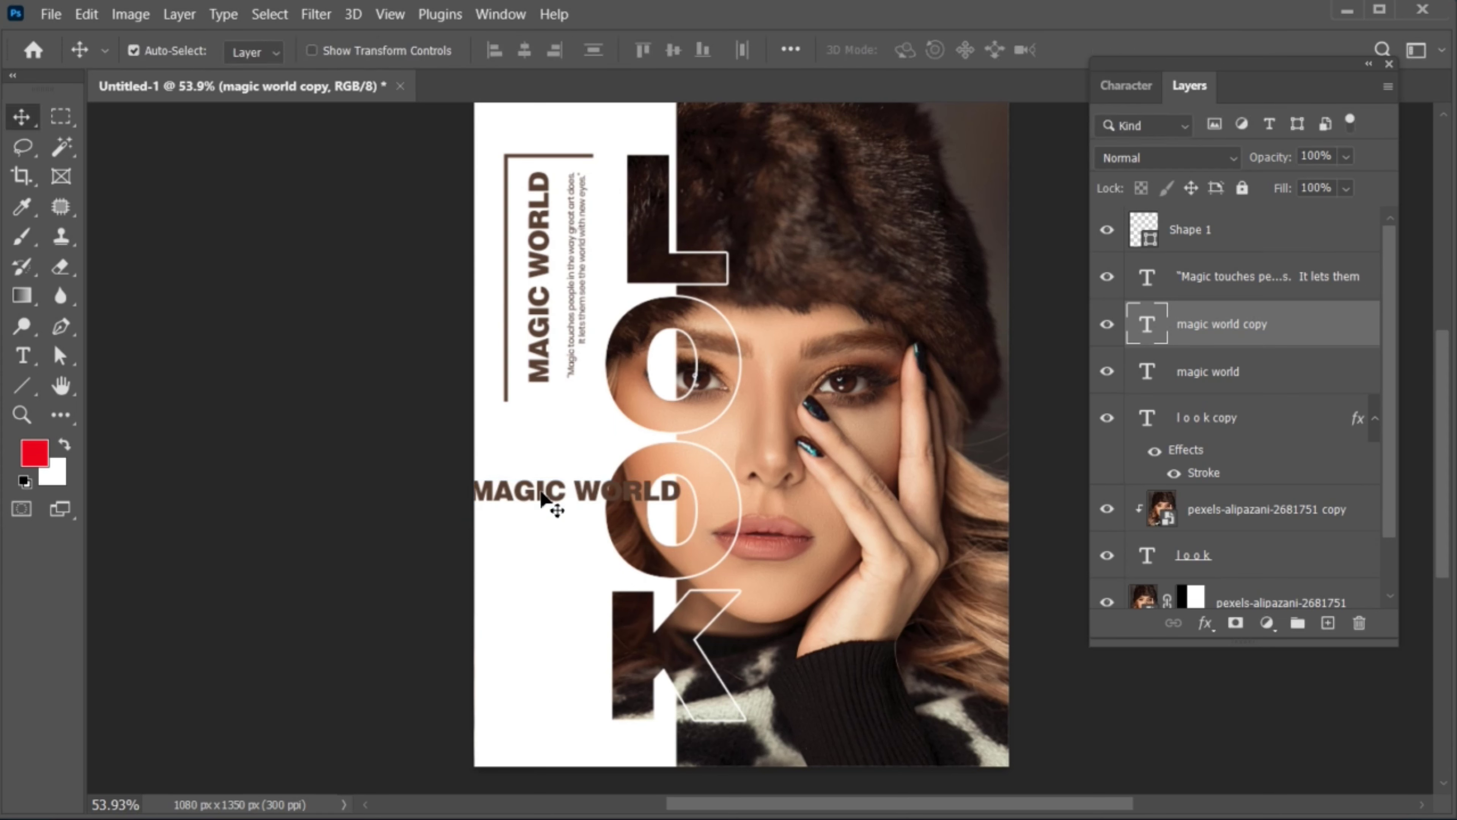
Step: Replace the horizontal copy's wording with 08 above 00 and set it in Poppins Black
{"action": "double_click", "coordinate": [542, 490]}
{"action": "type", "text": "08 "}
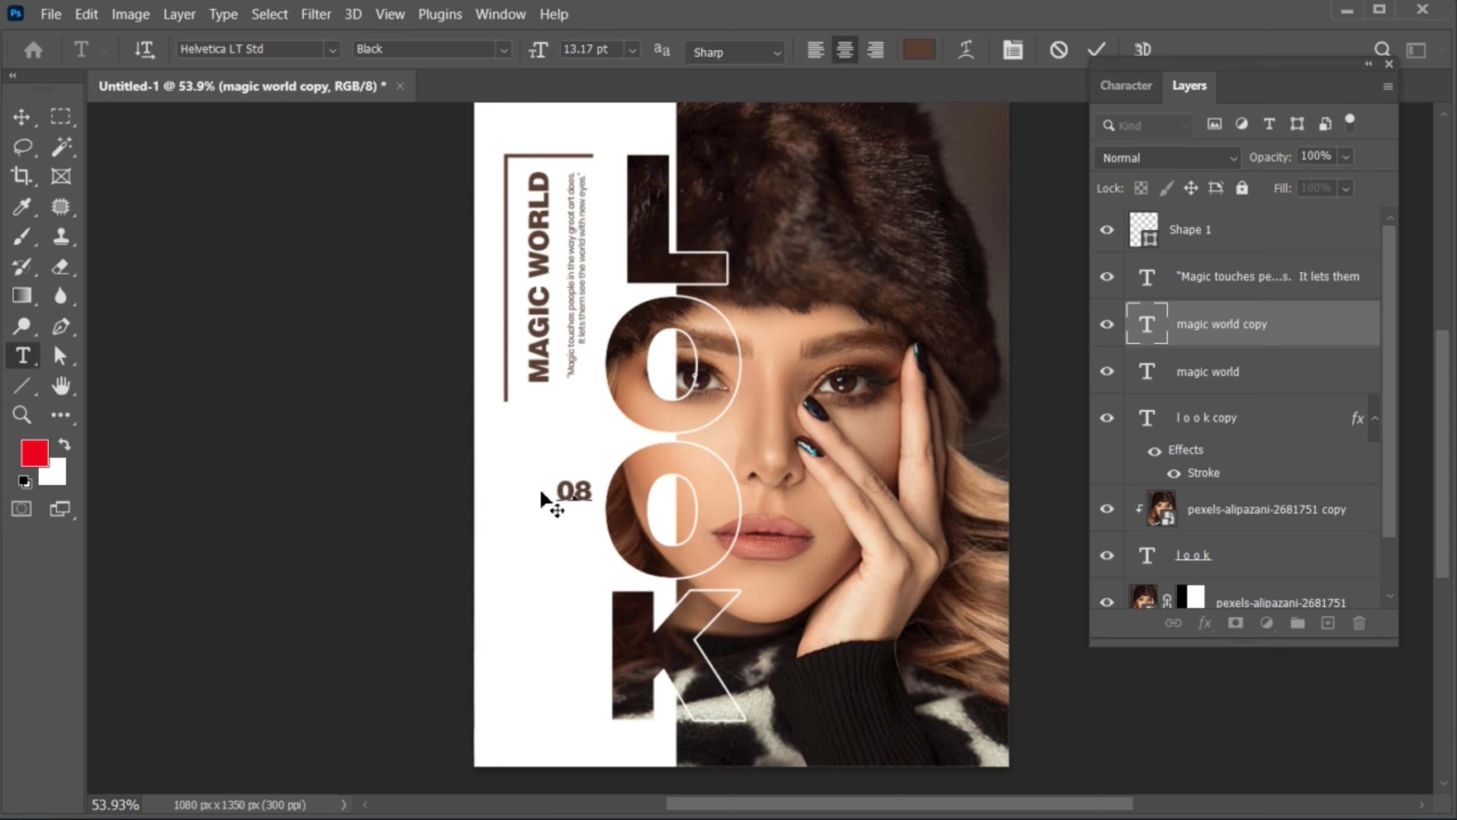
{"action": "type", "text": "00"}
{"action": "key", "text": "ctrl+a"}
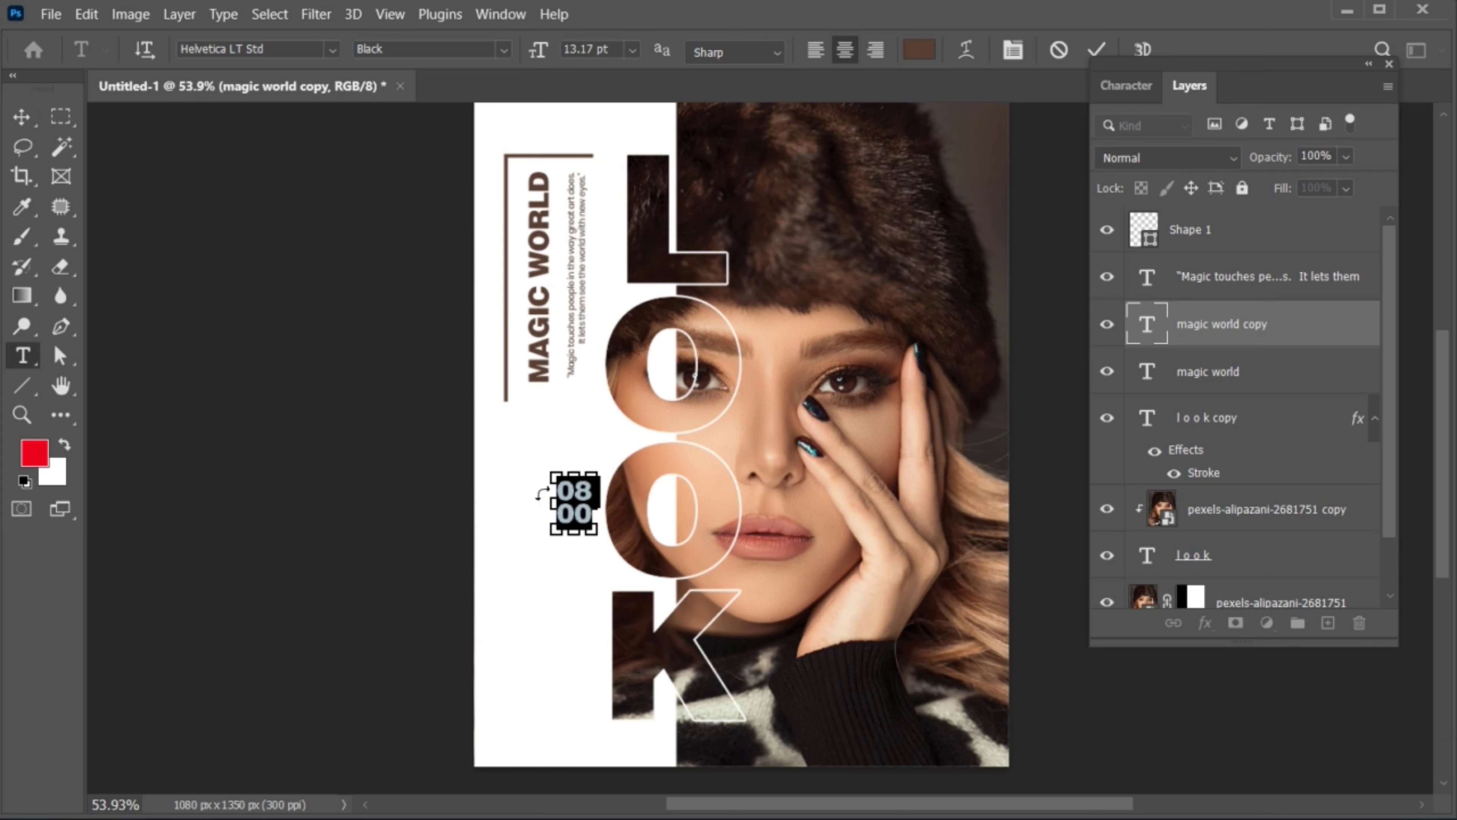
{"action": "left_click", "coordinate": [283, 51]}
{"action": "type", "text": "poppins"}
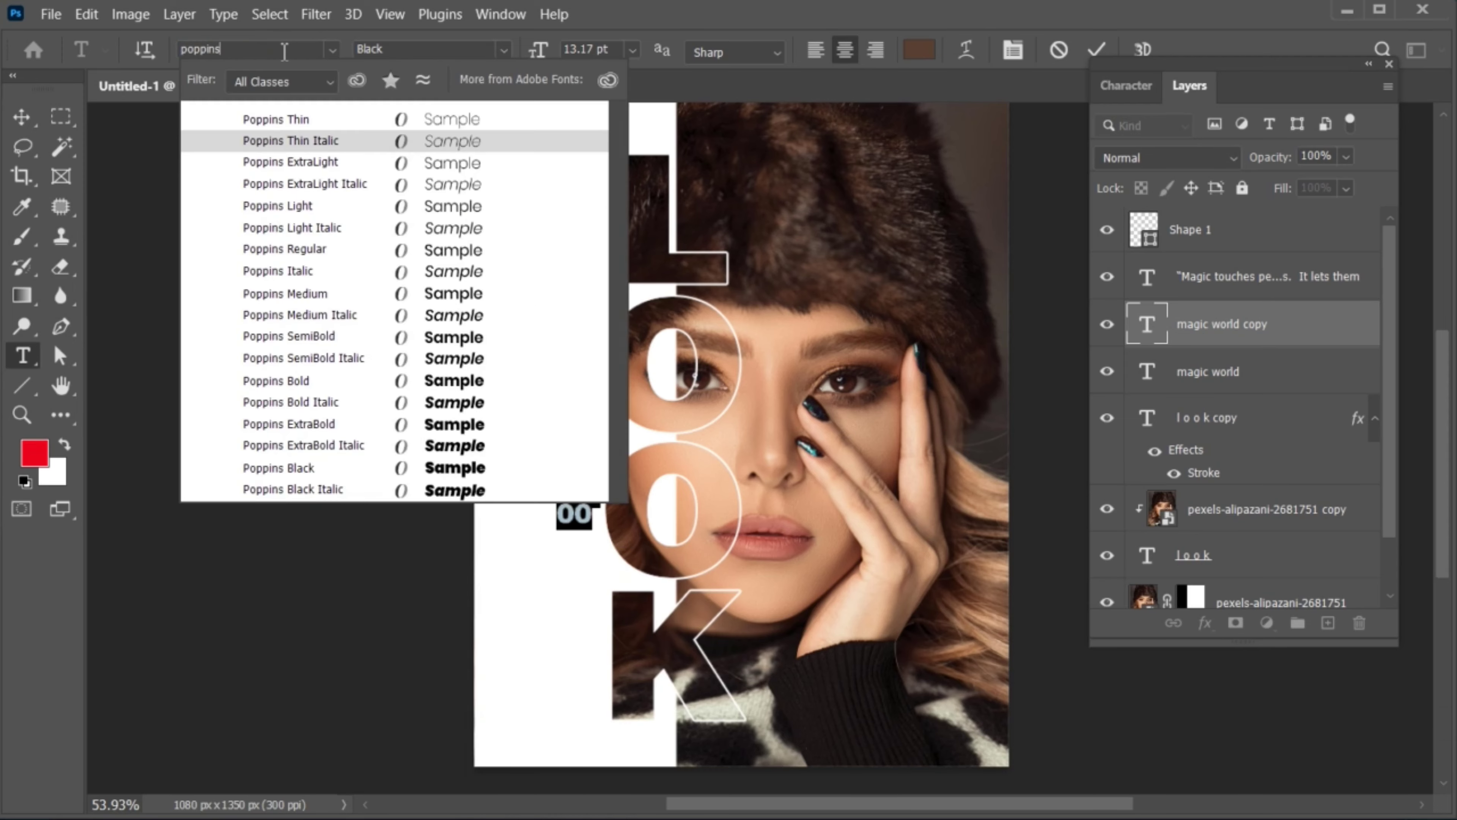
{"action": "left_click", "coordinate": [300, 468]}
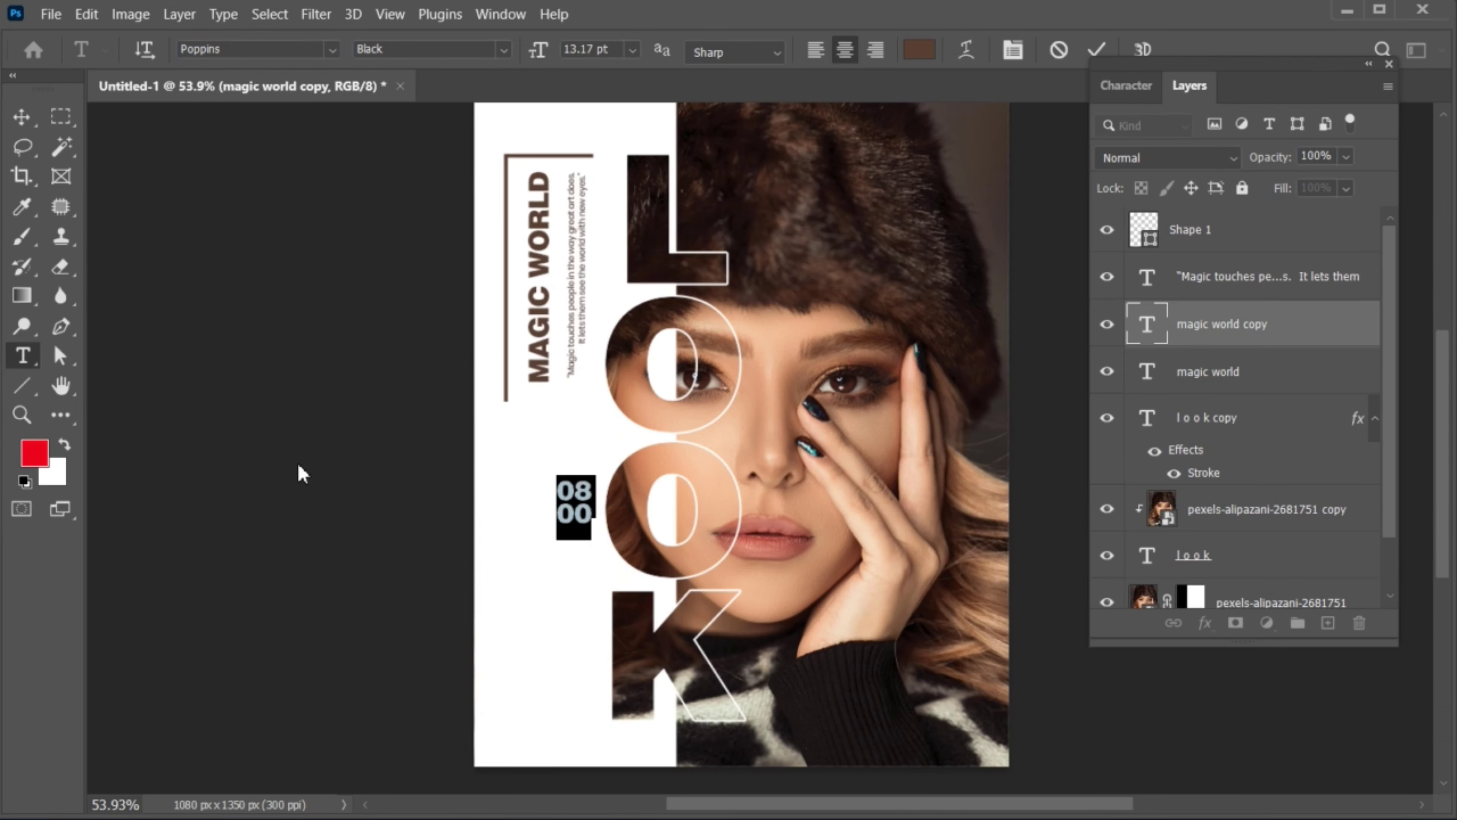
Step: Set the leading of the 08 / 00 text to 17 pt
{"action": "left_click", "coordinate": [1127, 86]}
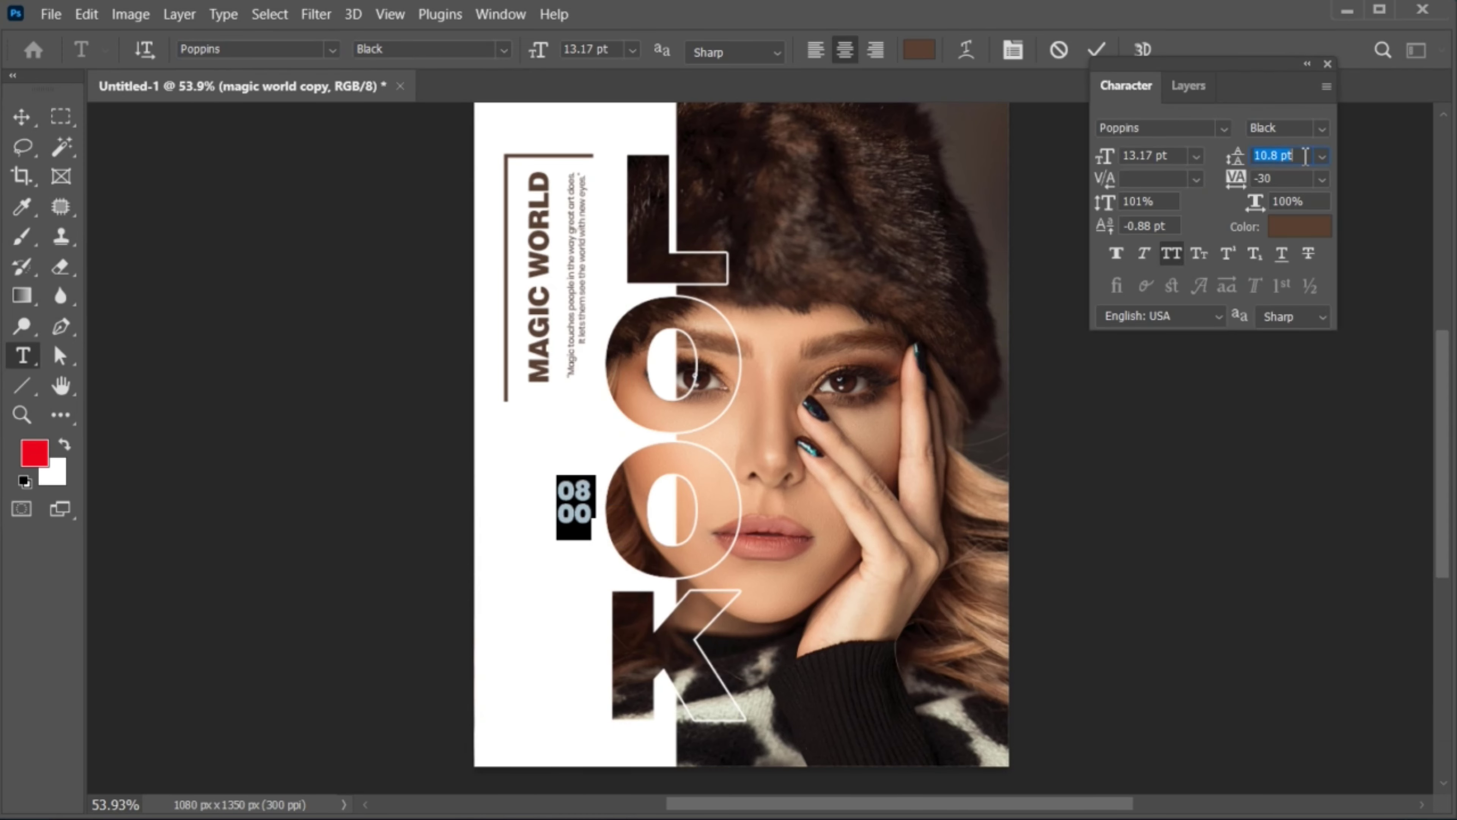
{"action": "key", "text": "Up"}
{"action": "key", "text": "Up"}
{"action": "key", "text": "Up"}
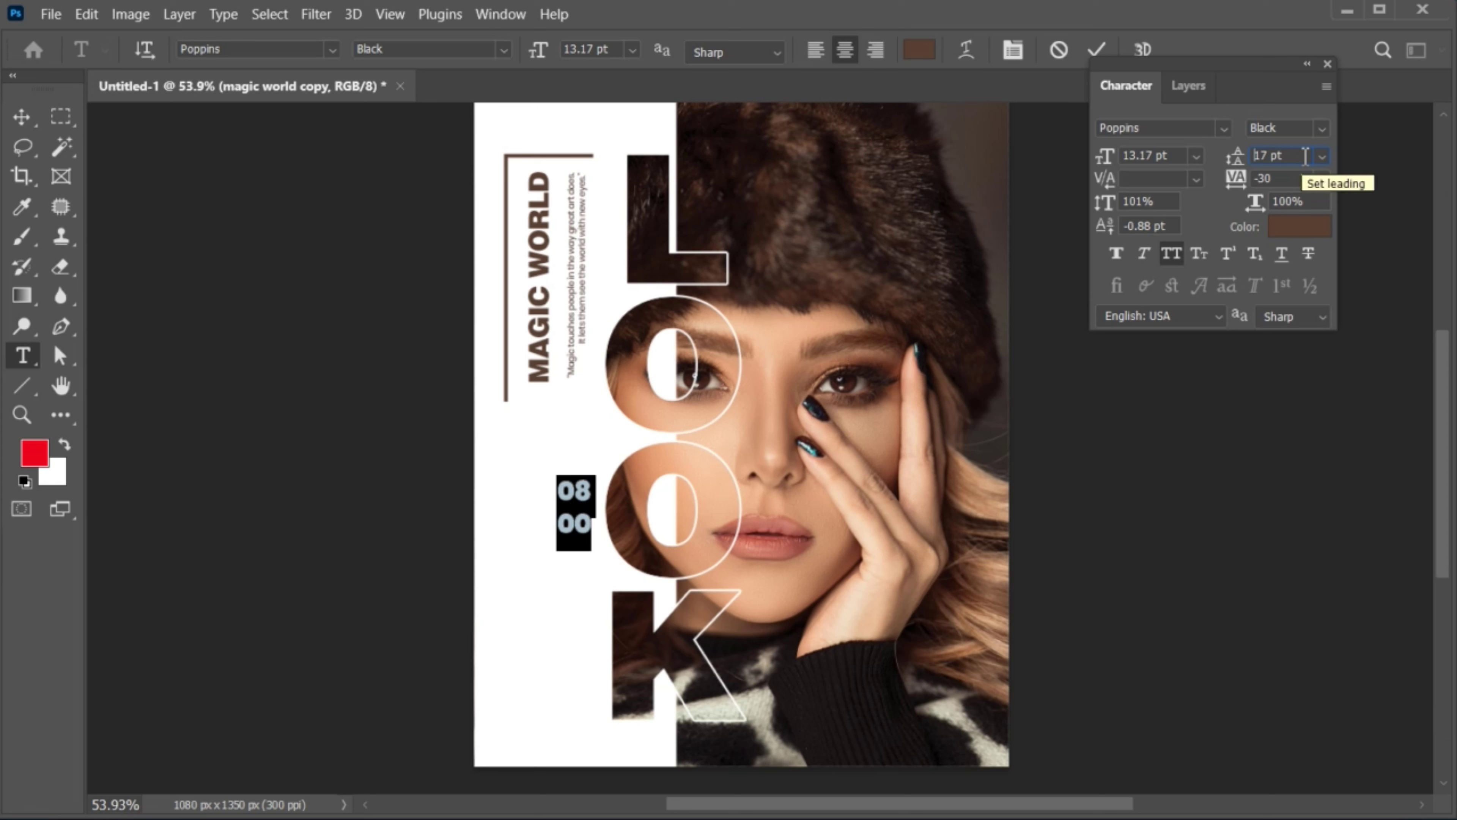
Step: Finish editing the 08 / 00 text and scale it up to 15.4 pt
{"action": "left_click", "coordinate": [1097, 50]}
{"action": "key", "text": "v"}
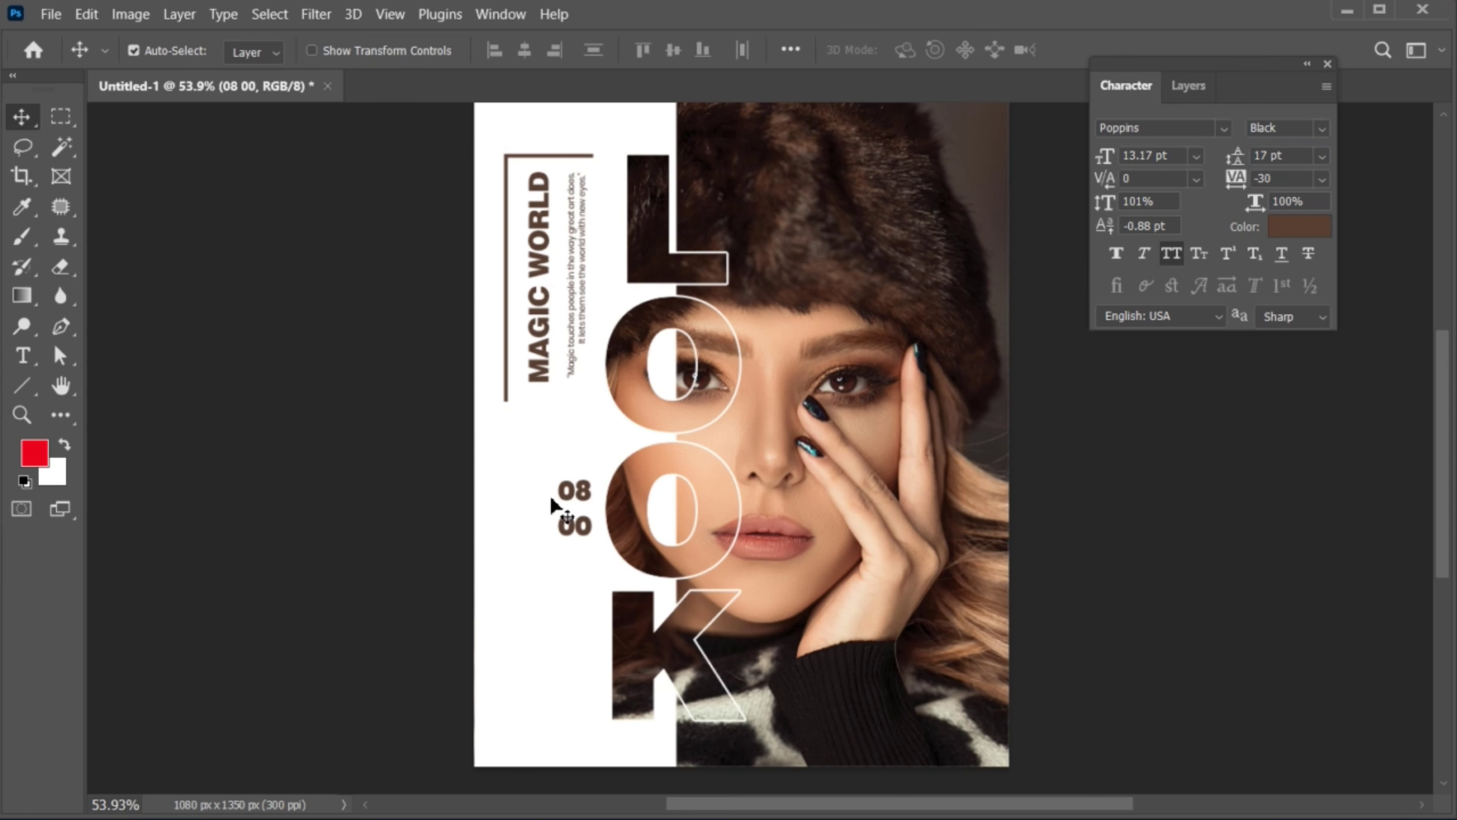
{"action": "key", "text": "ctrl+t"}
{"action": "left_click_drag", "start_coordinate": [595, 556], "coordinate": [598, 563]}
{"action": "key", "text": "Return"}
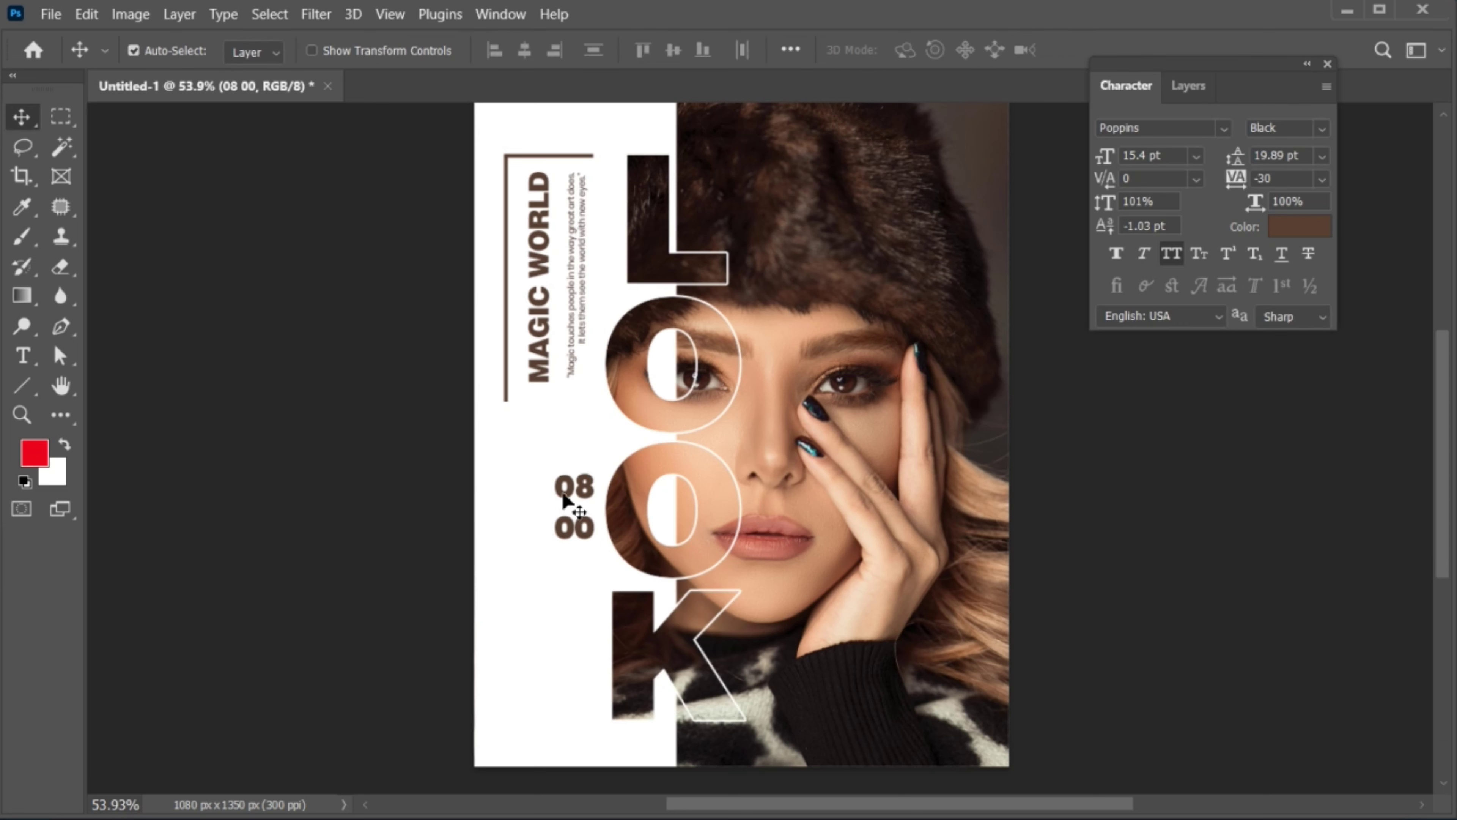
Step: Place 08 / 00 near the white area's outer margin and add a copy beside it reading PM
{"action": "left_click", "coordinate": [1207, 93]}
{"action": "left_click_drag", "start_coordinate": [562, 495], "coordinate": [574, 542]}
{"action": "double_click", "coordinate": [574, 522]}
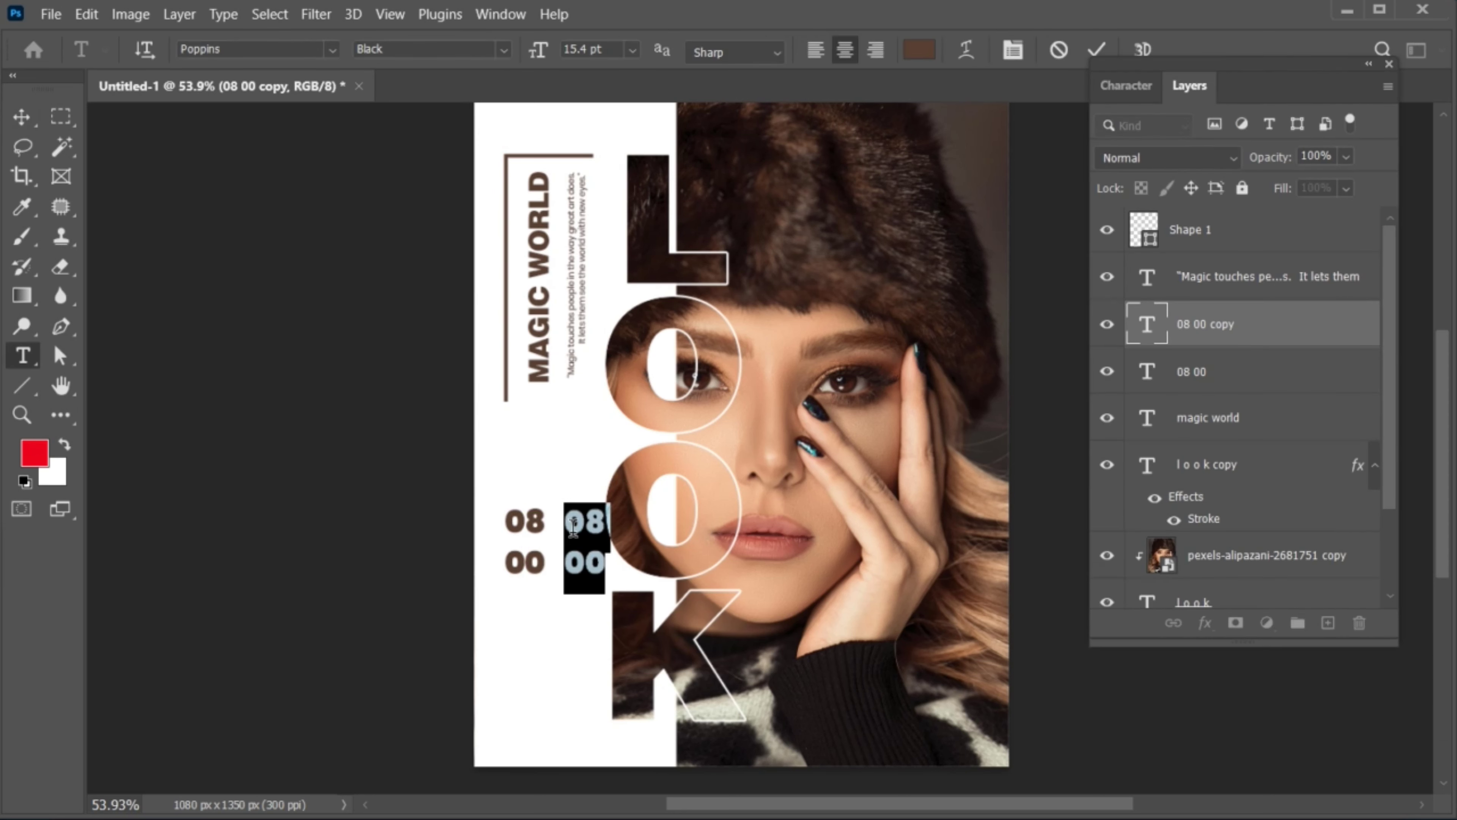
{"action": "type", "text": "PM"}
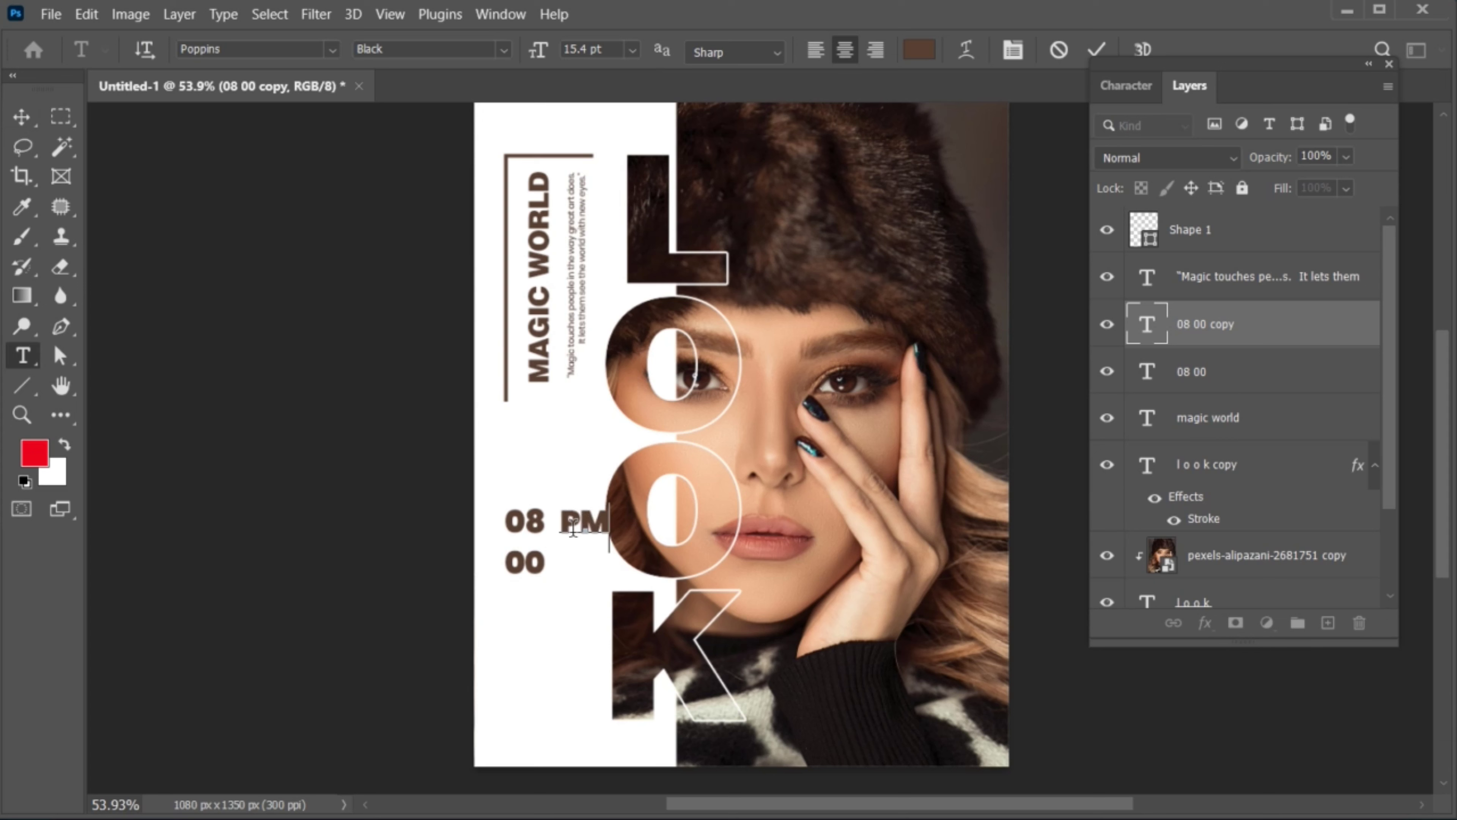
{"action": "key", "text": "ctrl+Return"}
Step: Duplicate PM just below itself, replace the copy's wording with 04 FEB 2025 and set it in Poppins Light
{"action": "left_click_drag", "start_coordinate": [574, 525], "coordinate": [575, 559]}
{"action": "double_click", "coordinate": [576, 559]}
{"action": "type", "text": "04"}
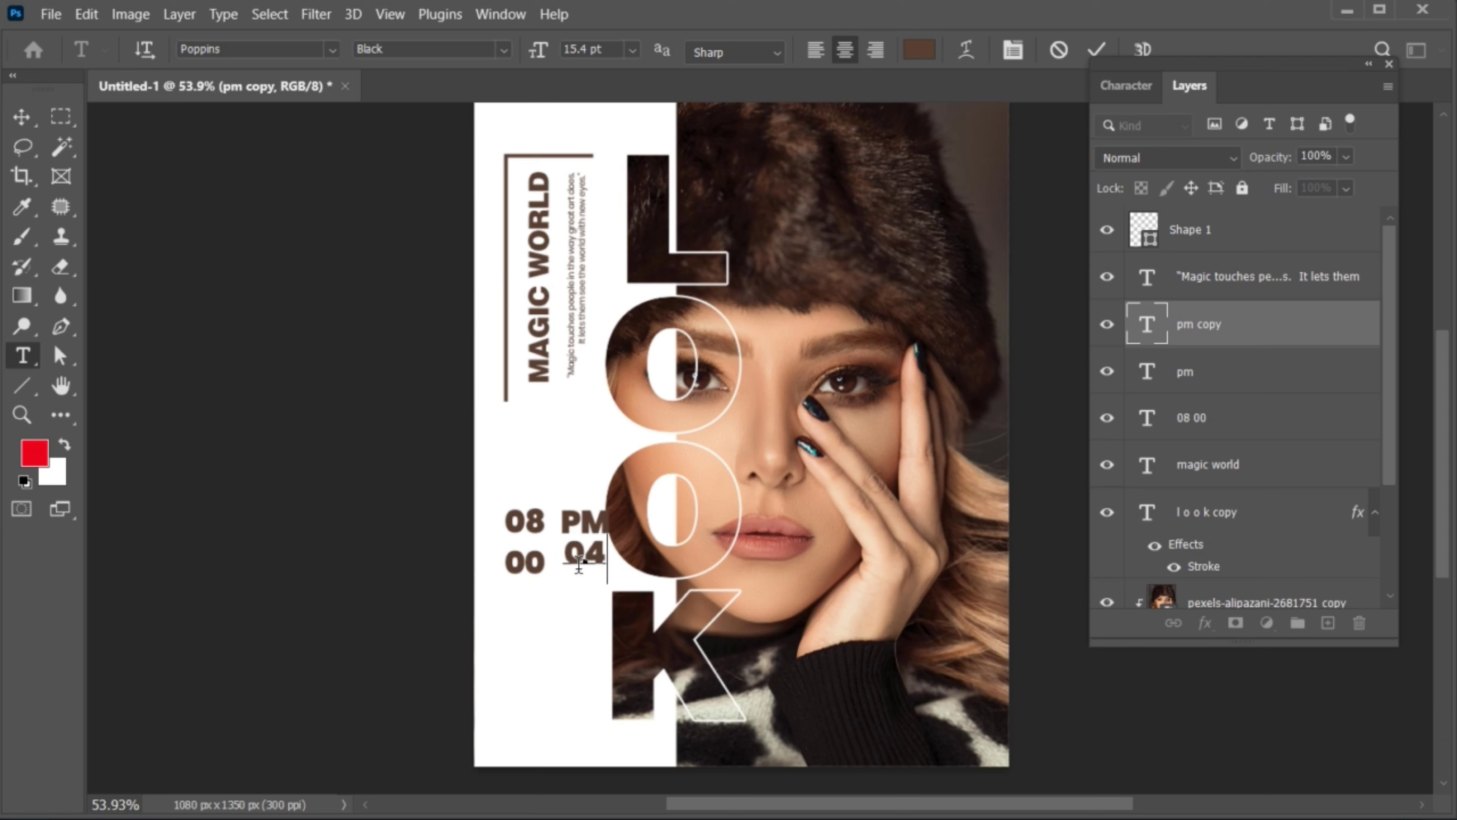
{"action": "type", "text": " FEB 2025"}
{"action": "key", "text": "ctrl+a"}
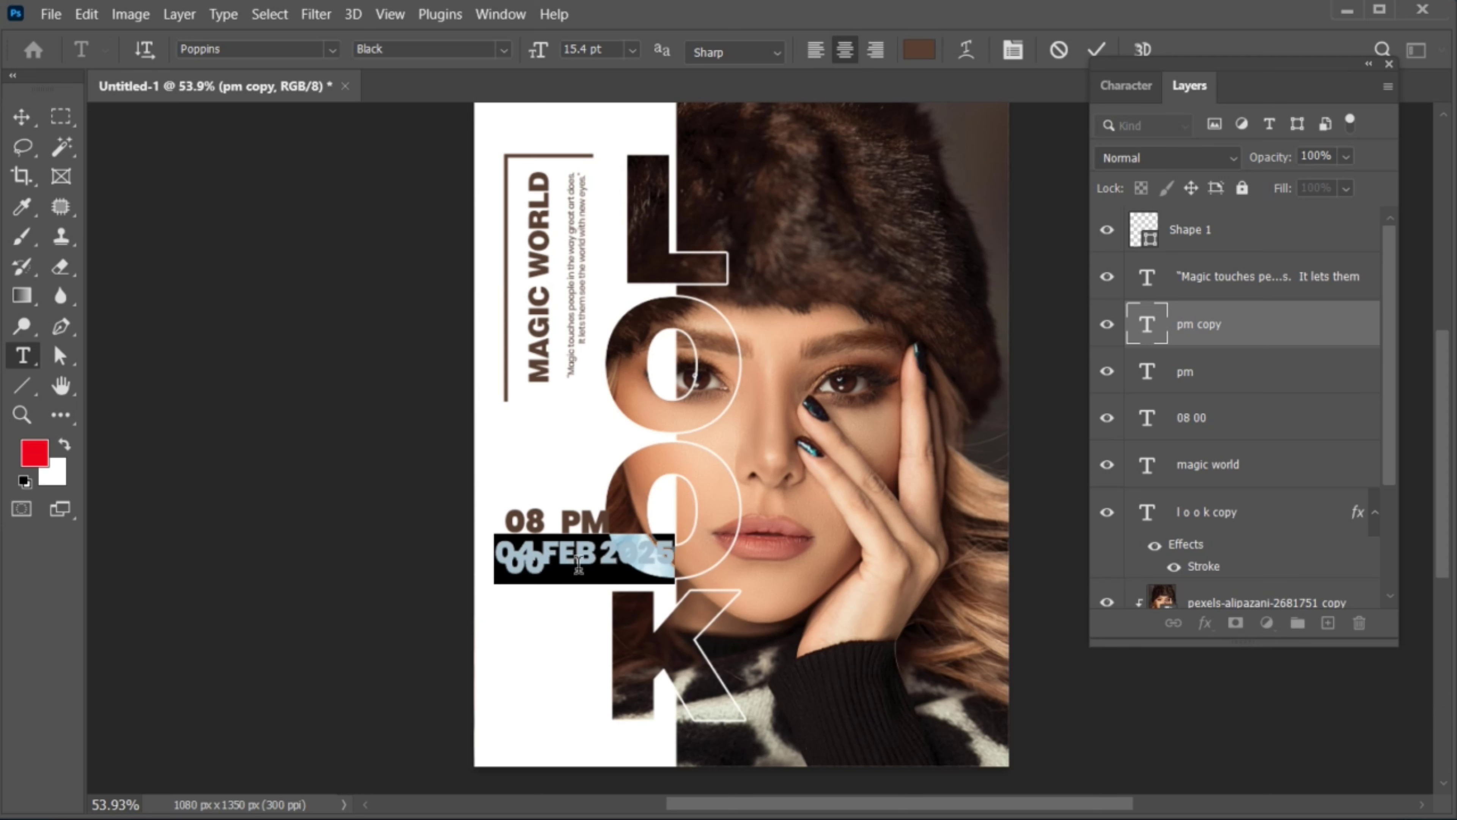
{"action": "left_click", "coordinate": [397, 58]}
{"action": "left_click", "coordinate": [469, 145]}
{"action": "left_click", "coordinate": [1096, 51]}
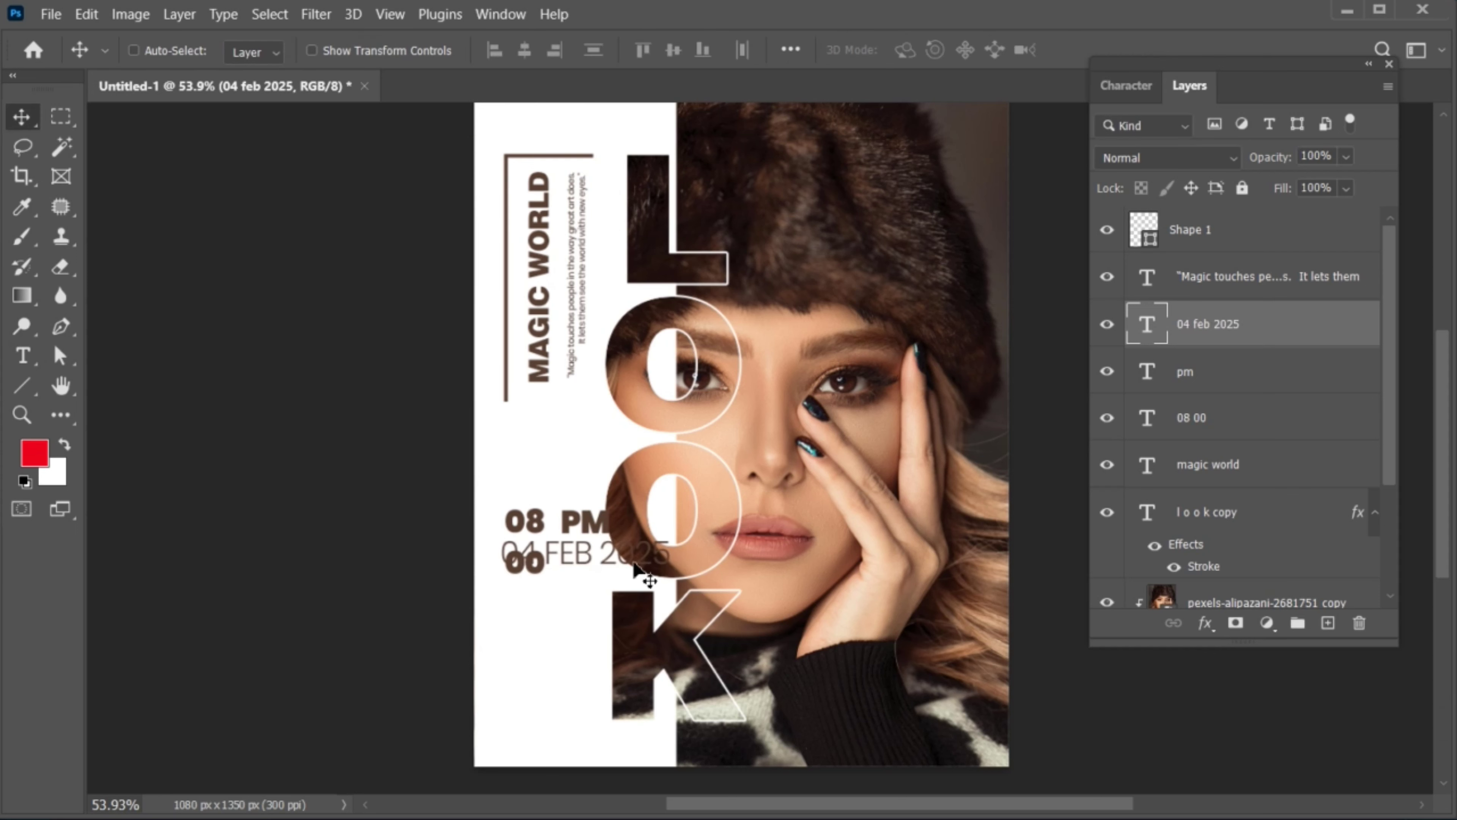
Step: Scale the 04 FEB 2025 text down to 7.12 pt and place it below PM, beside 00
{"action": "key", "text": "ctrl+t"}
{"action": "left_click_drag", "start_coordinate": [670, 538], "coordinate": [576, 574]}
{"action": "key", "text": "Return"}
Step: Duplicate the date directly below, reword the copy as AT ISLAMABAD, and align both lines with the start of PM
{"action": "double_click", "coordinate": [577, 572]}
{"action": "type", "text": "AT ISLAMABAD"}
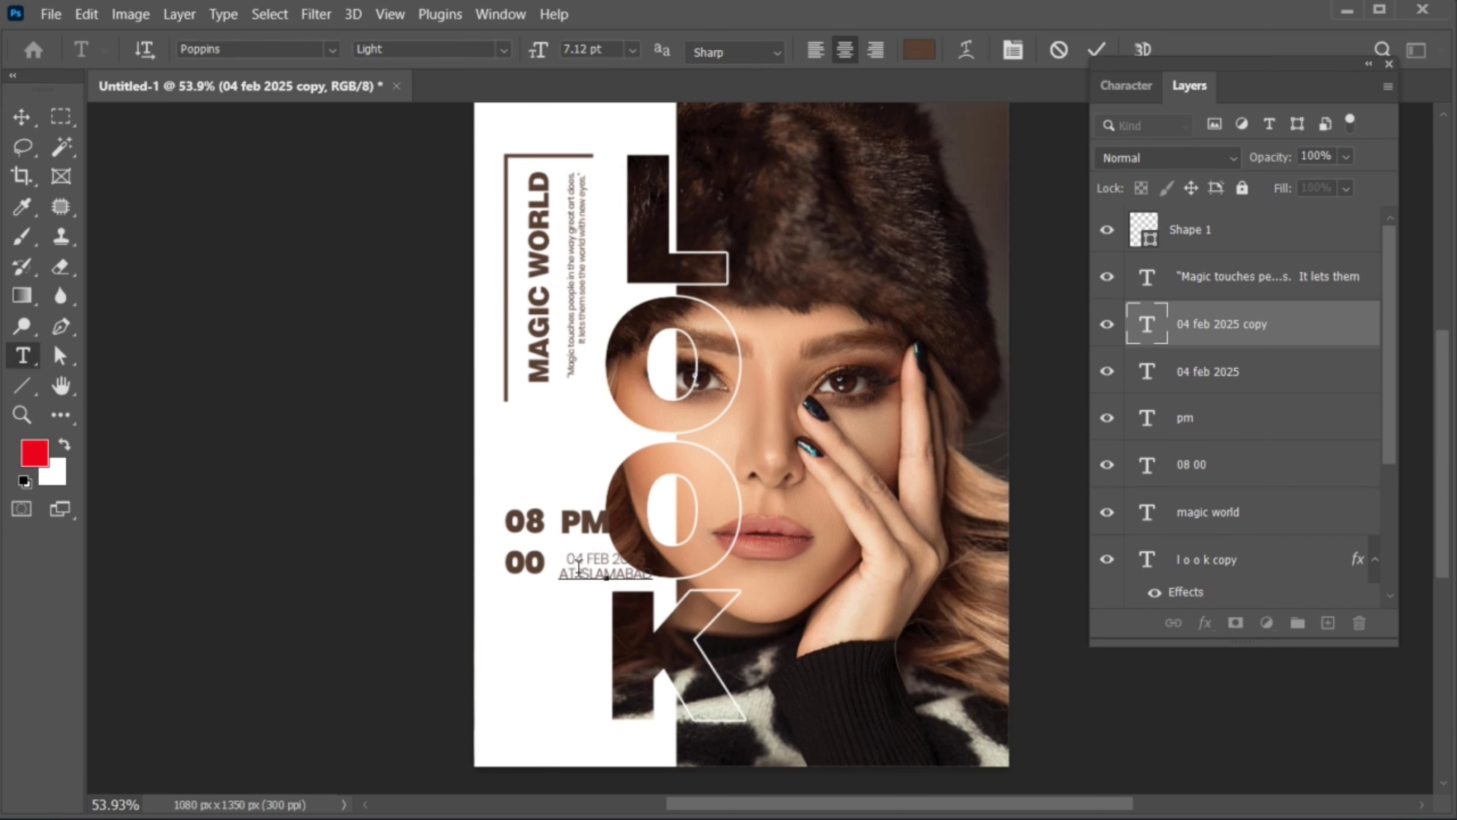
{"action": "key", "text": "ctrl+Return"}
{"action": "key", "text": "v"}
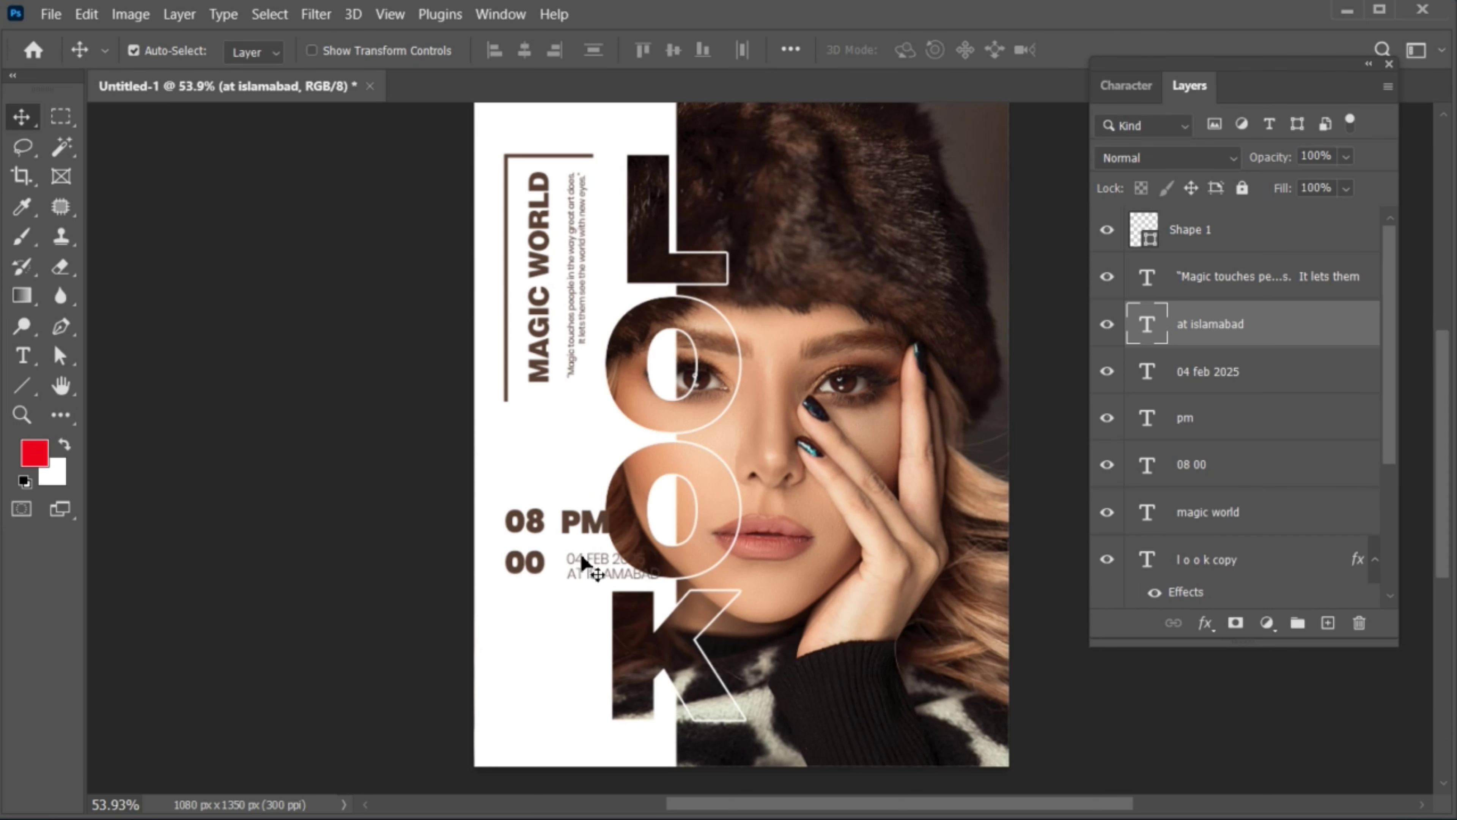
{"action": "left_click", "coordinate": [582, 560], "text": "shift"}
{"action": "left_click_drag", "start_coordinate": [582, 560], "coordinate": [573, 556]}
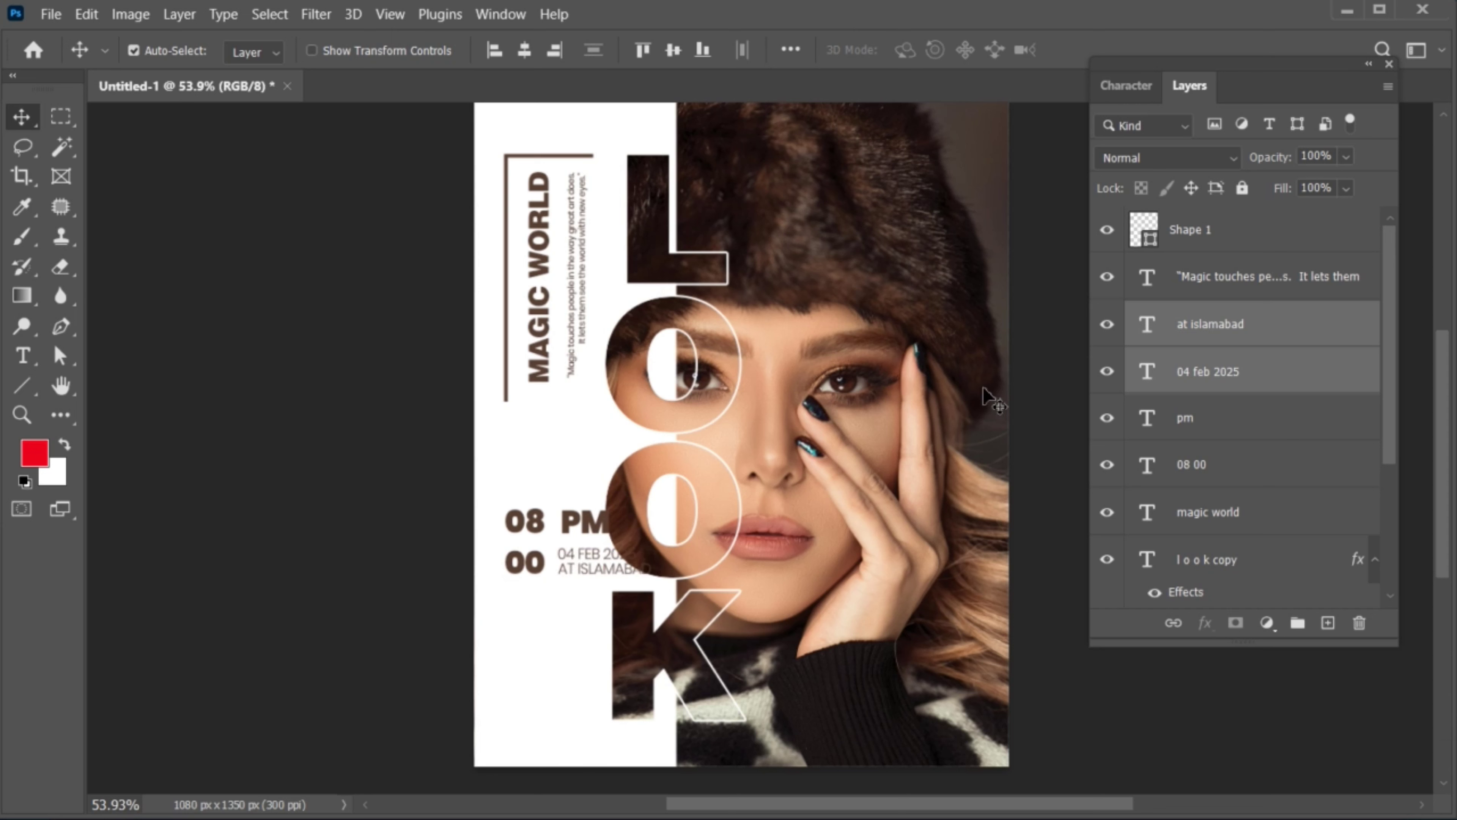
Step: Rotate the time, date and place texts together by -90°, scale them to 72.64% and move them beside the K
{"action": "left_click", "coordinate": [1217, 481], "text": "ctrl"}
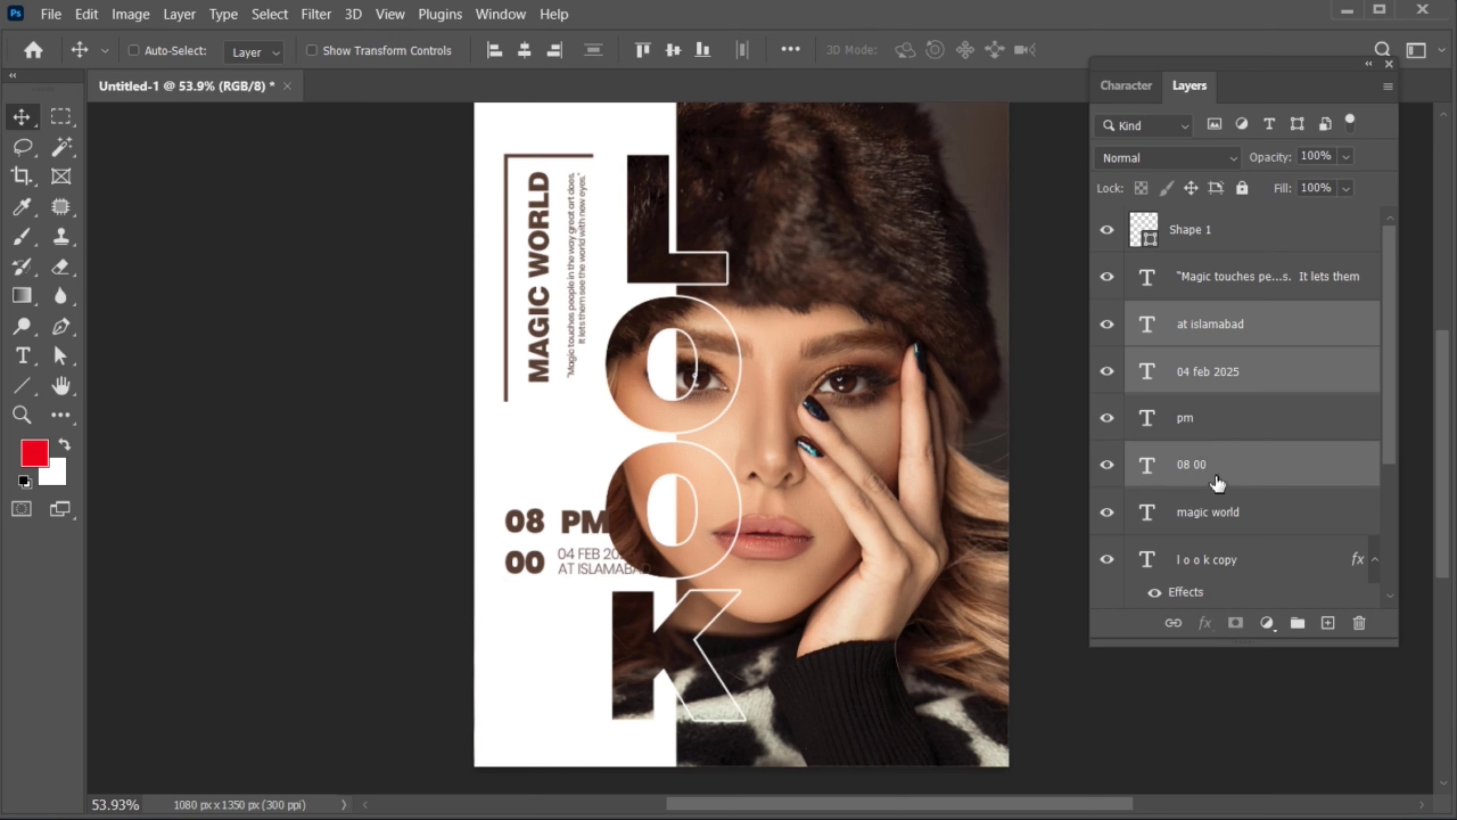
{"action": "left_click", "coordinate": [1217, 425], "text": "ctrl"}
{"action": "key", "text": "ctrl+t"}
{"action": "left_click_drag", "start_coordinate": [667, 495], "coordinate": [525, 454]}
{"action": "left_click_drag", "start_coordinate": [563, 536], "coordinate": [530, 642]}
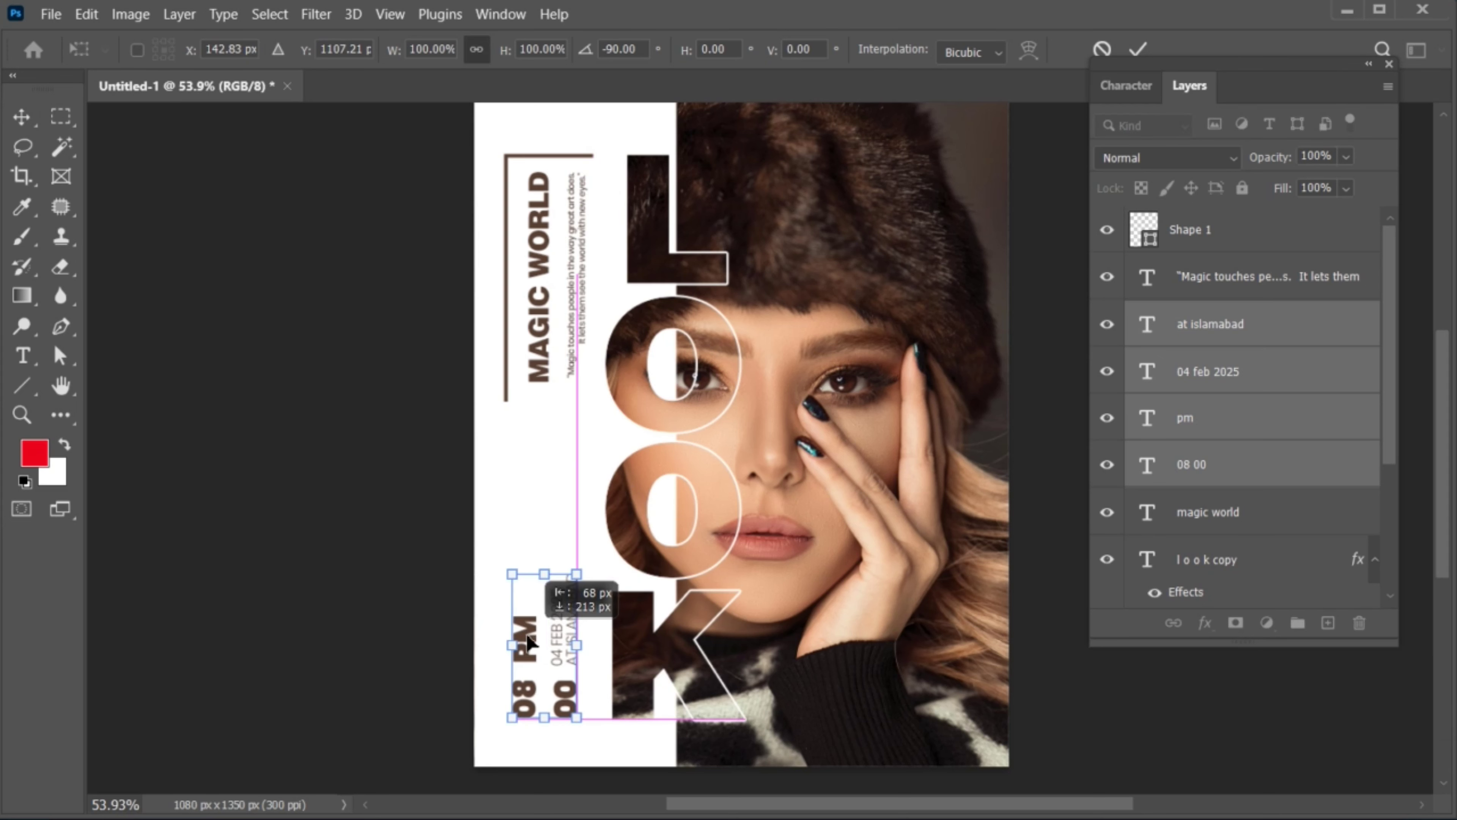
{"action": "left_click_drag", "start_coordinate": [513, 575], "coordinate": [534, 652]}
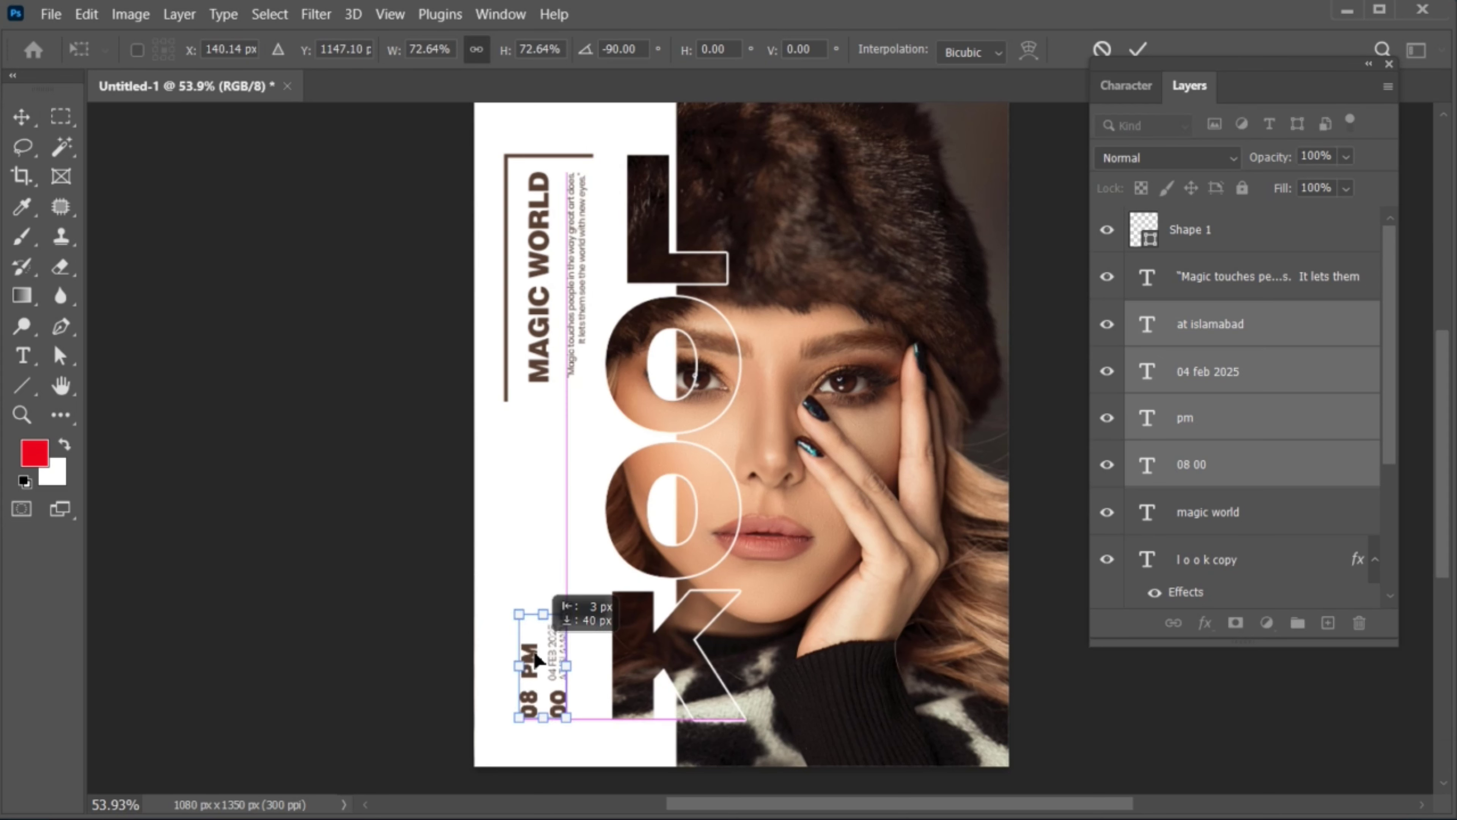
{"action": "key", "text": "Return"}
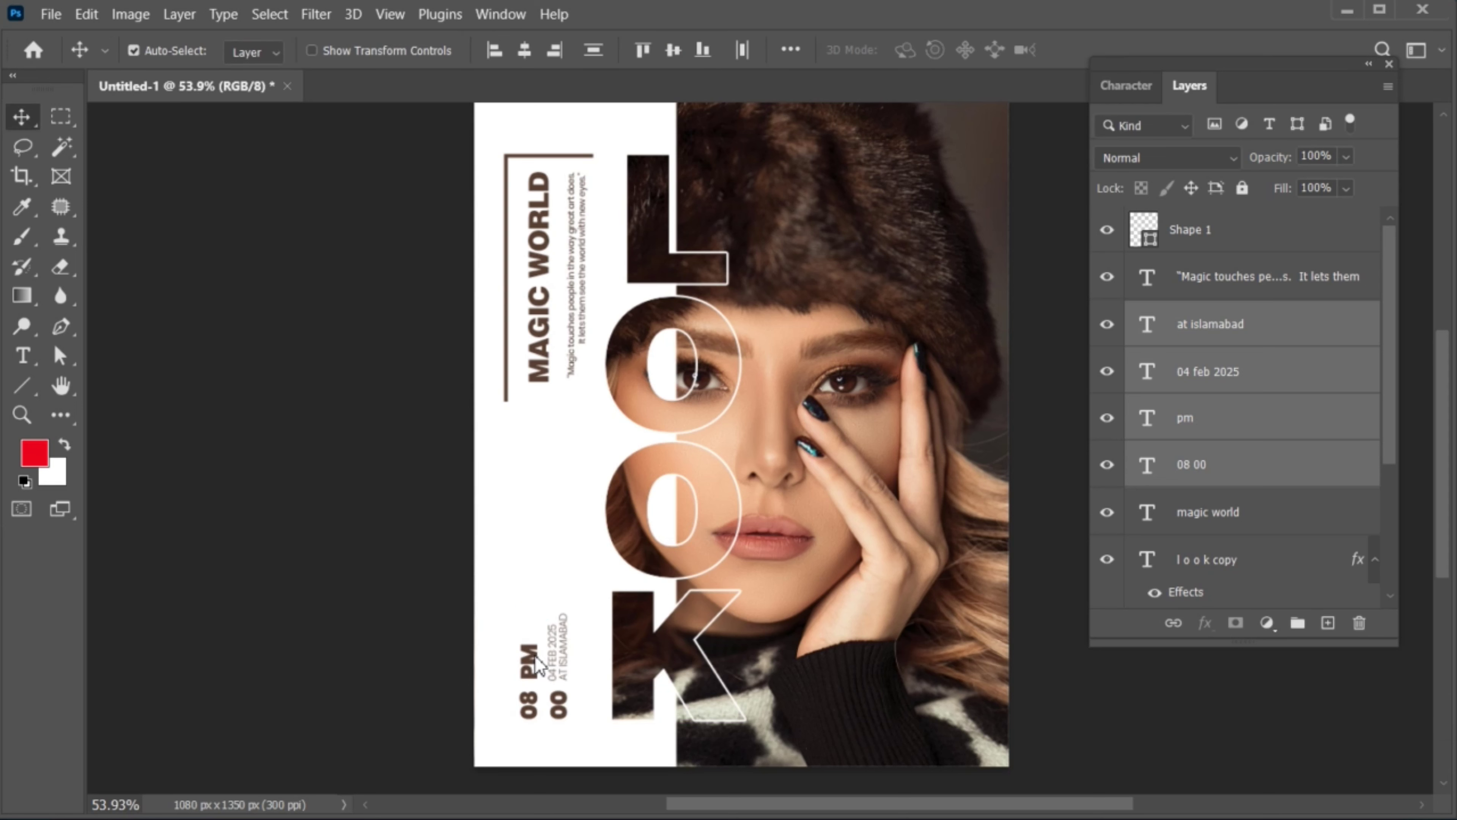
Step: Move 08 / 00 down away from PM and draw a 100 px horizontal divider with a 4.68 px stroke in the gap
{"action": "left_click", "coordinate": [1251, 328]}
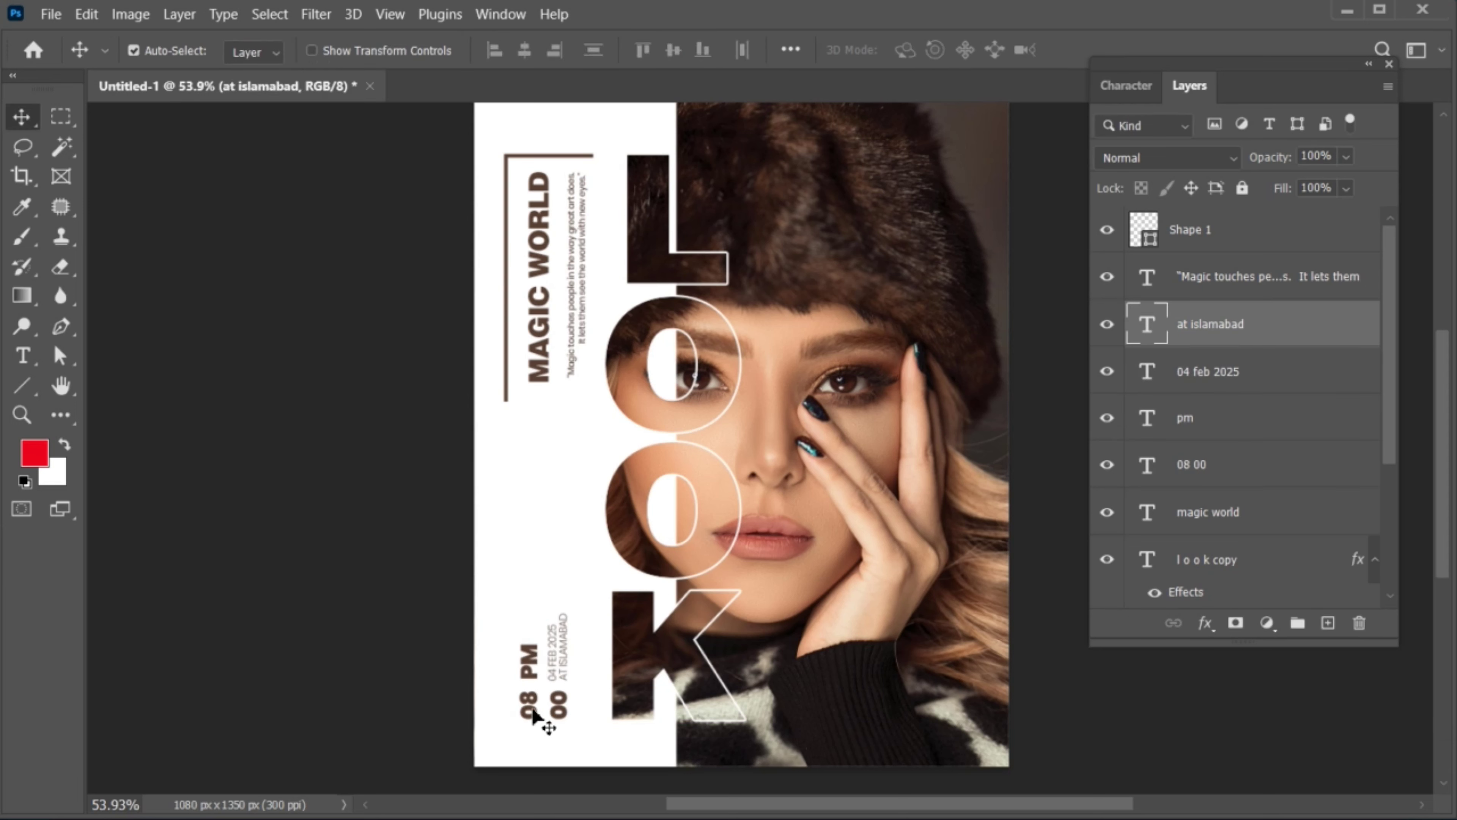
{"action": "left_click_drag", "start_coordinate": [529, 710], "coordinate": [528, 721]}
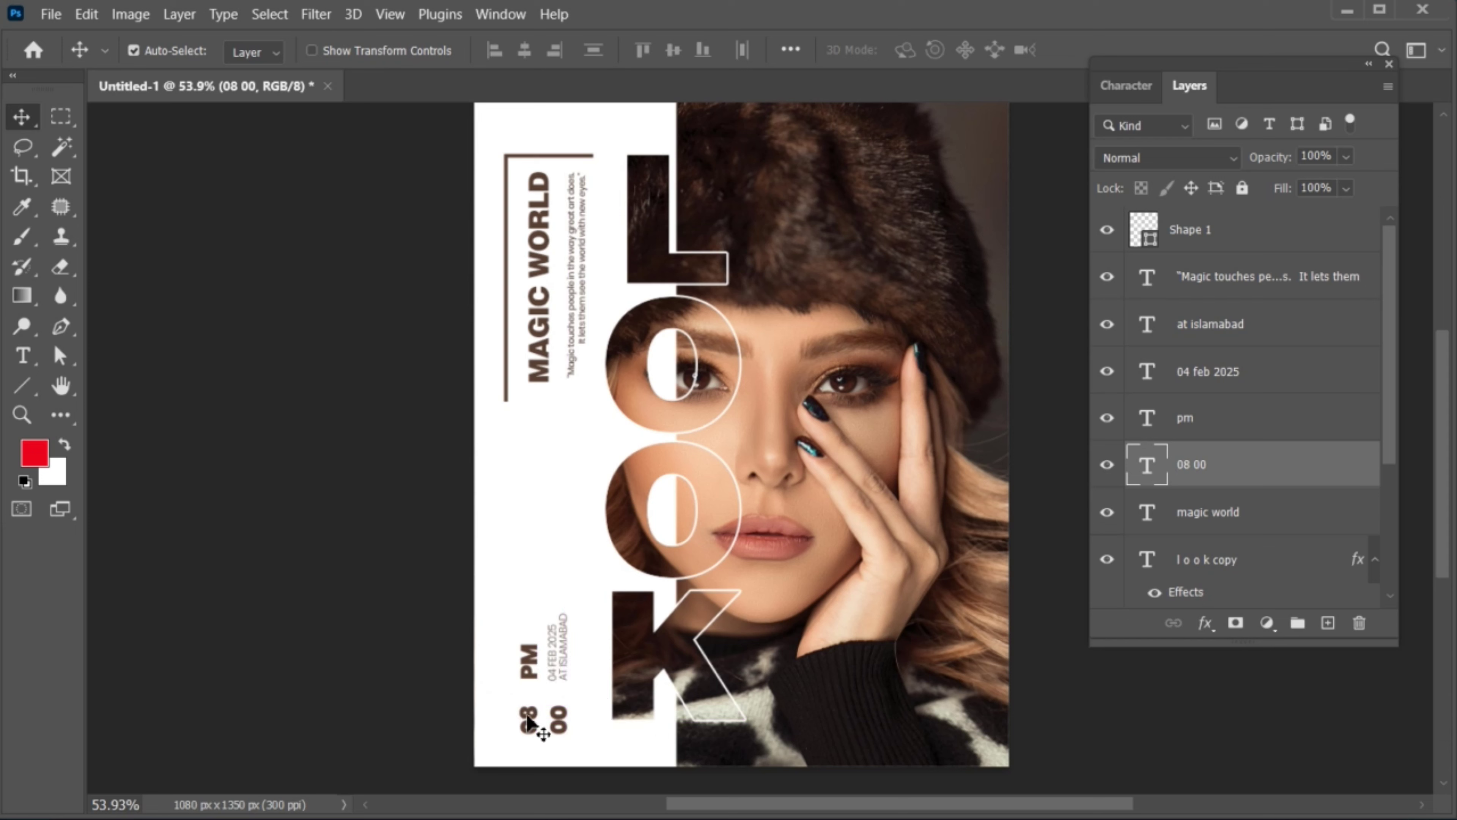
{"action": "left_click", "coordinate": [1181, 339]}
{"action": "right_click", "coordinate": [23, 395]}
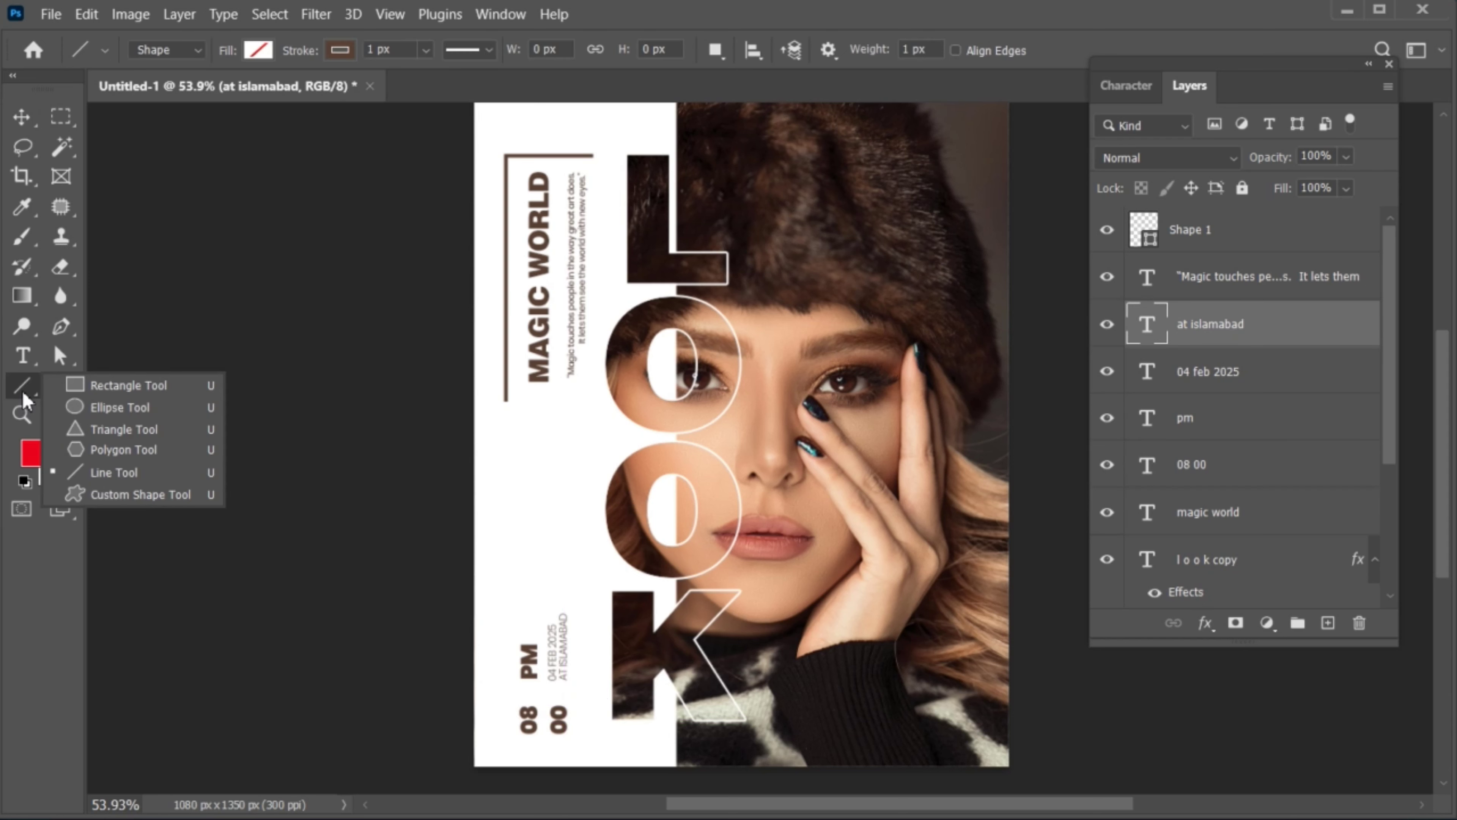
{"action": "left_click", "coordinate": [172, 476]}
{"action": "left_click_drag", "start_coordinate": [518, 694], "coordinate": [566, 695]}
{"action": "left_click", "coordinate": [426, 56]}
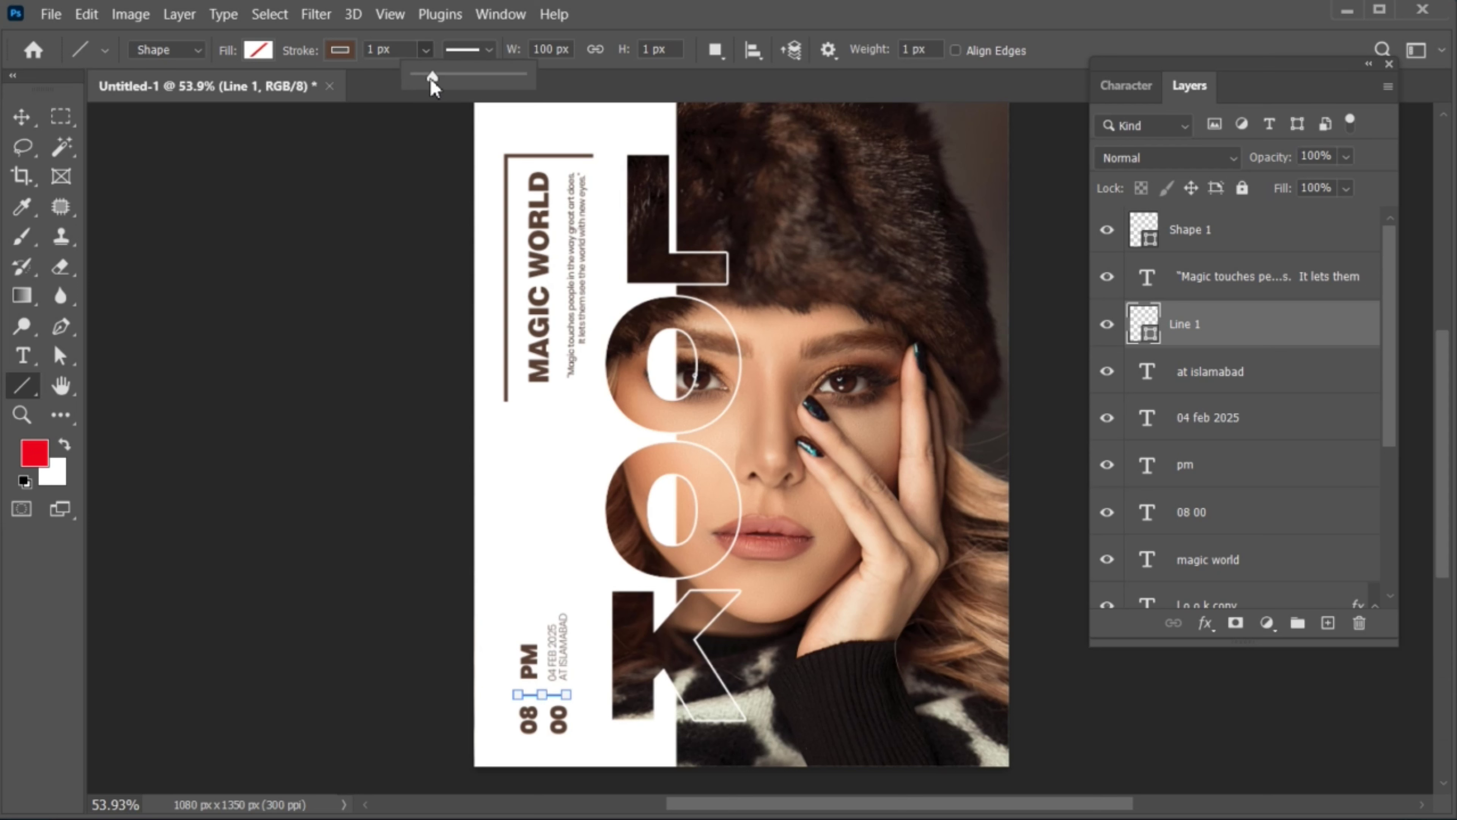
{"action": "left_click_drag", "start_coordinate": [436, 78], "coordinate": [434, 80]}
Step: Move the divider and all time, date and place texts up together to line up with the bottom of the K
{"action": "left_click", "coordinate": [21, 117]}
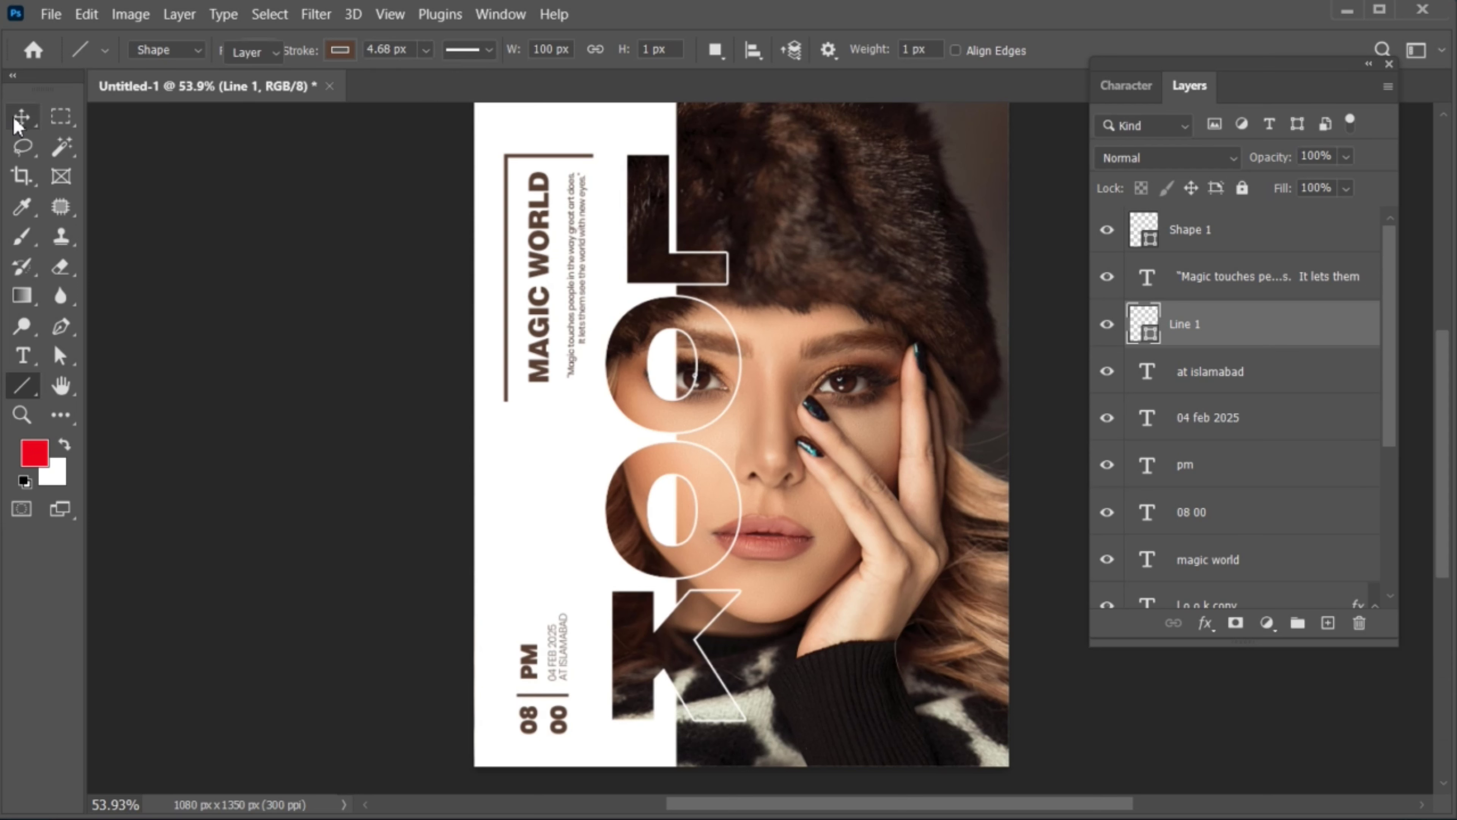
{"action": "left_click", "coordinate": [1209, 523], "text": "shift"}
{"action": "left_click_drag", "start_coordinate": [553, 667], "coordinate": [554, 648]}
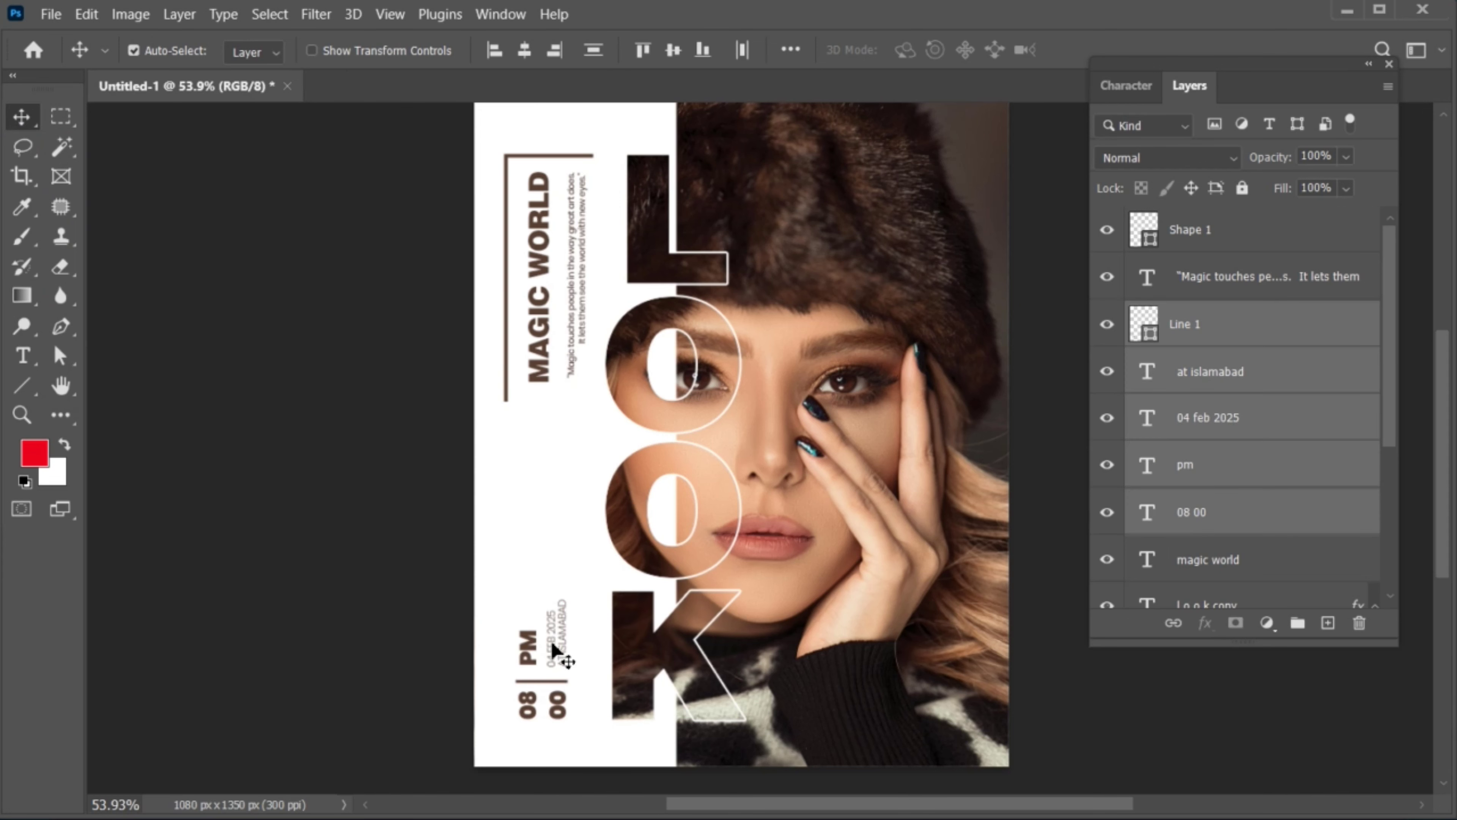
{"action": "left_click", "coordinate": [1247, 235]}
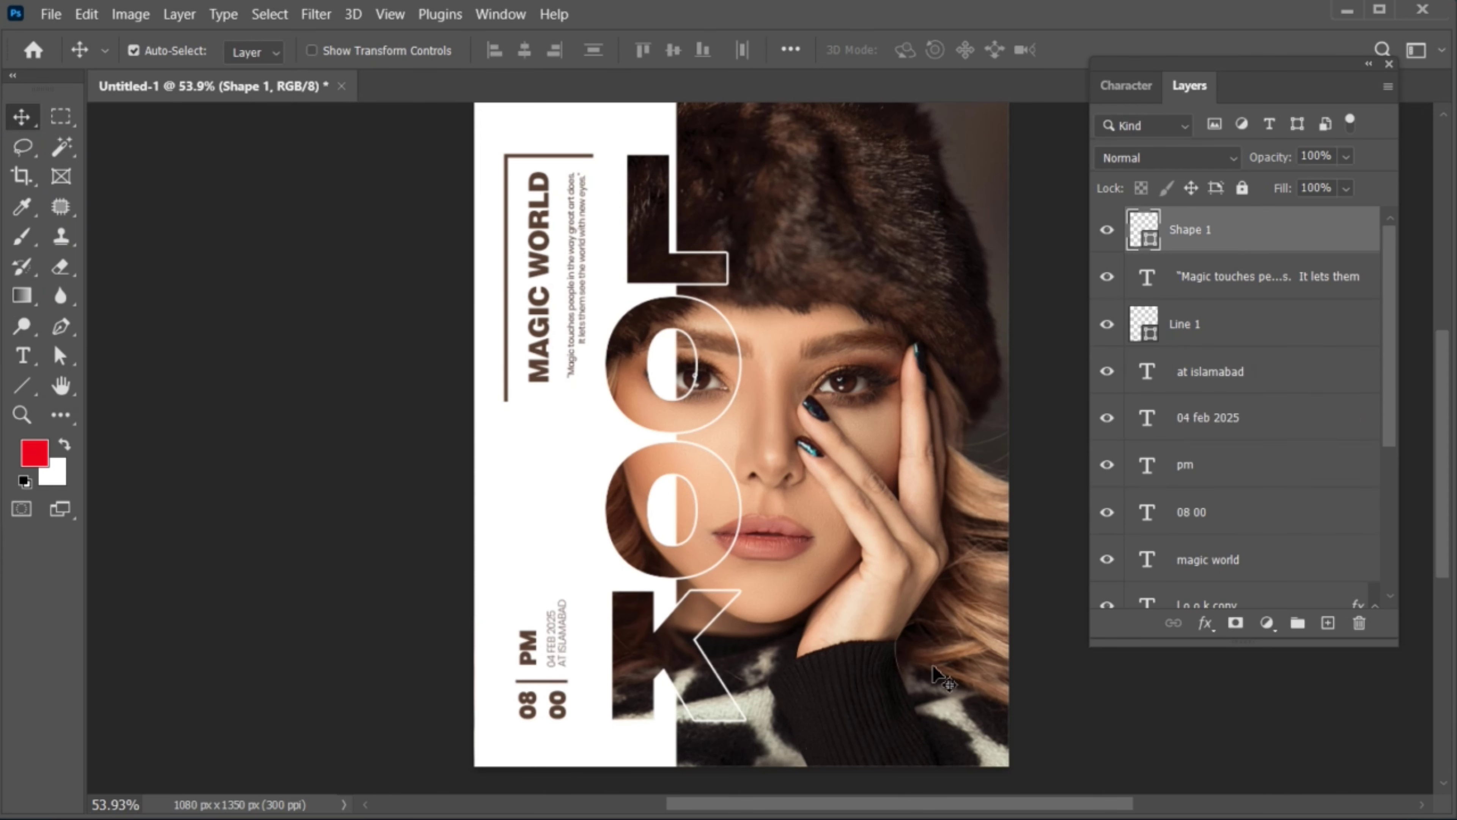
{"action": "left_click_drag", "start_coordinate": [887, 705], "coordinate": [875, 705]}
Step: Add a new POSTER DESIGN text in the white area above the event details
{"action": "left_click", "coordinate": [517, 649]}
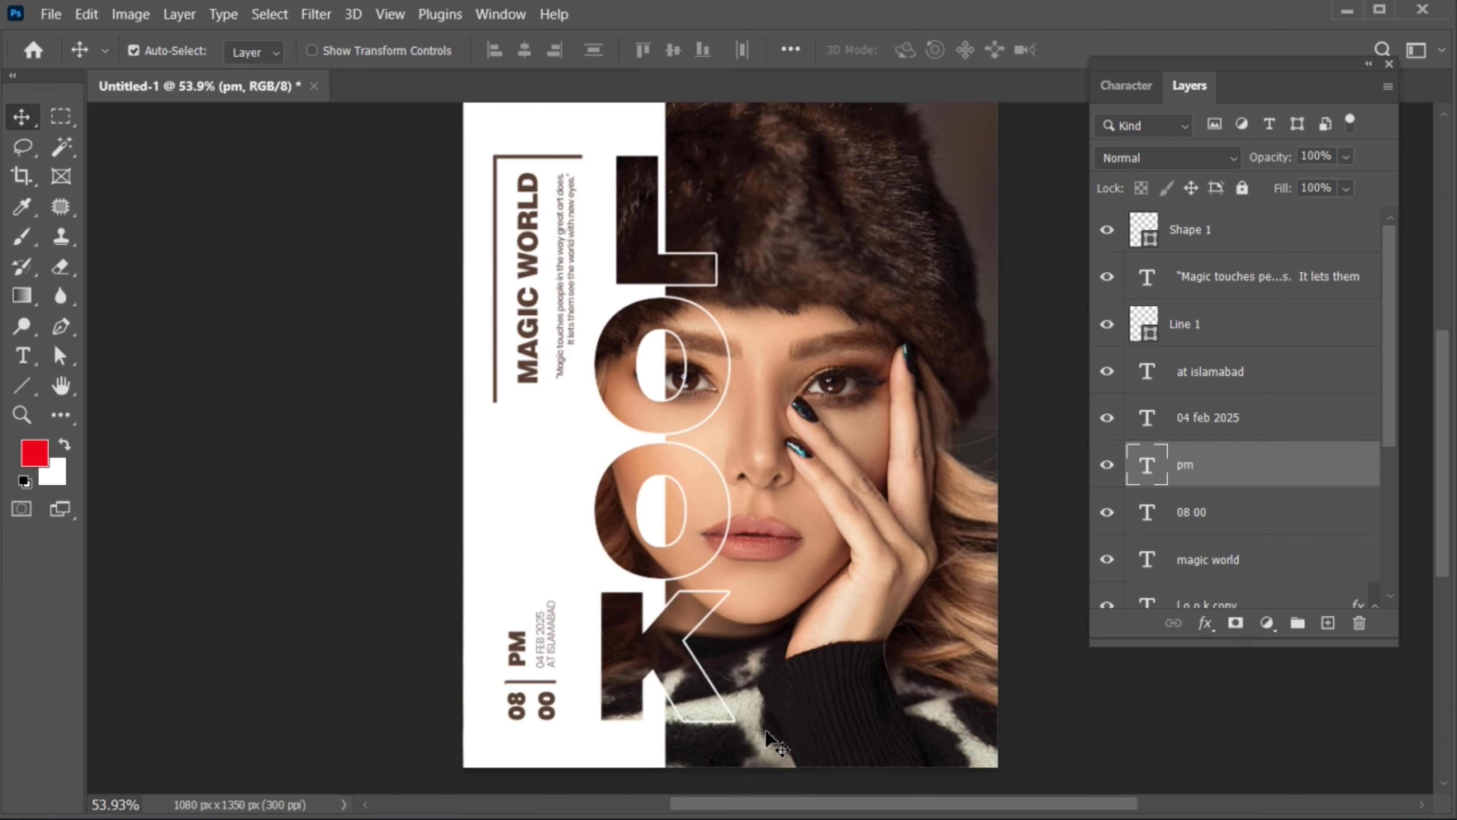
{"action": "left_click", "coordinate": [23, 356]}
{"action": "left_click", "coordinate": [524, 541]}
{"action": "type", "text": "POSTER DESIGN"}
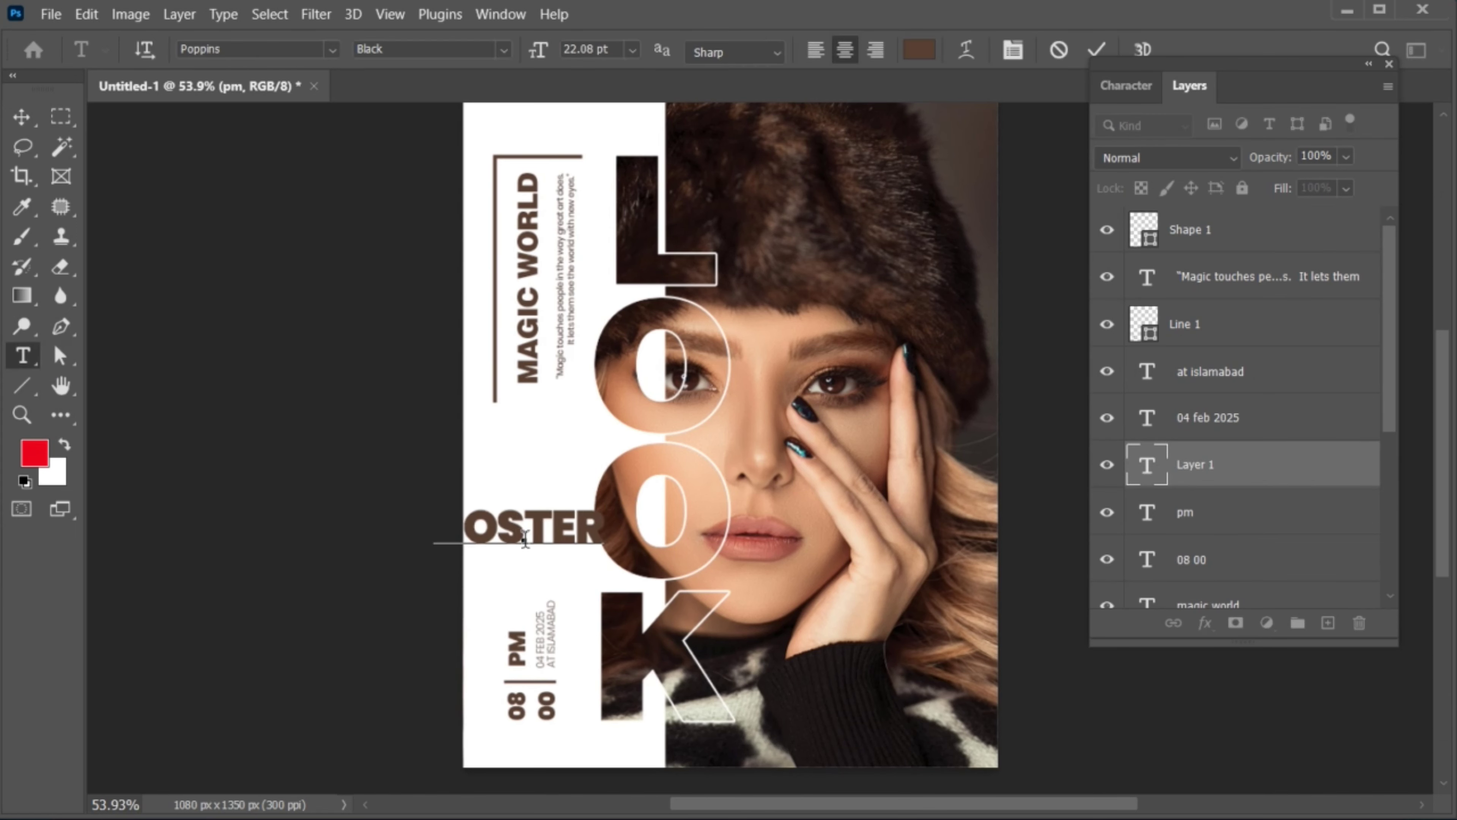
Step: Set the POSTER DESIGN text in Beautiful Heart Regular and turn off All Caps
{"action": "key", "text": "ctrl+a"}
{"action": "left_click", "coordinate": [233, 48]}
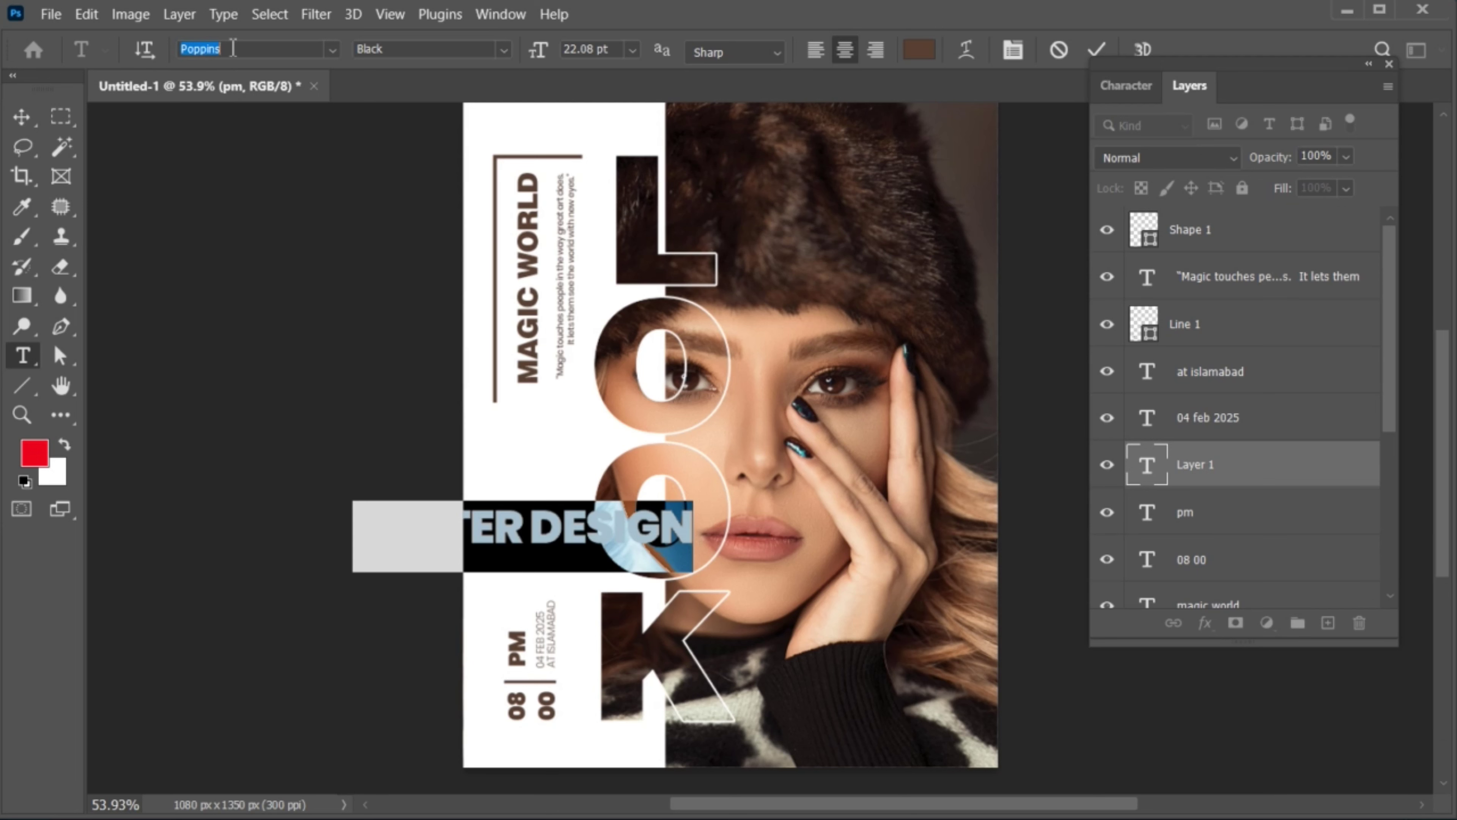
{"action": "type", "text": "beautiful heart"}
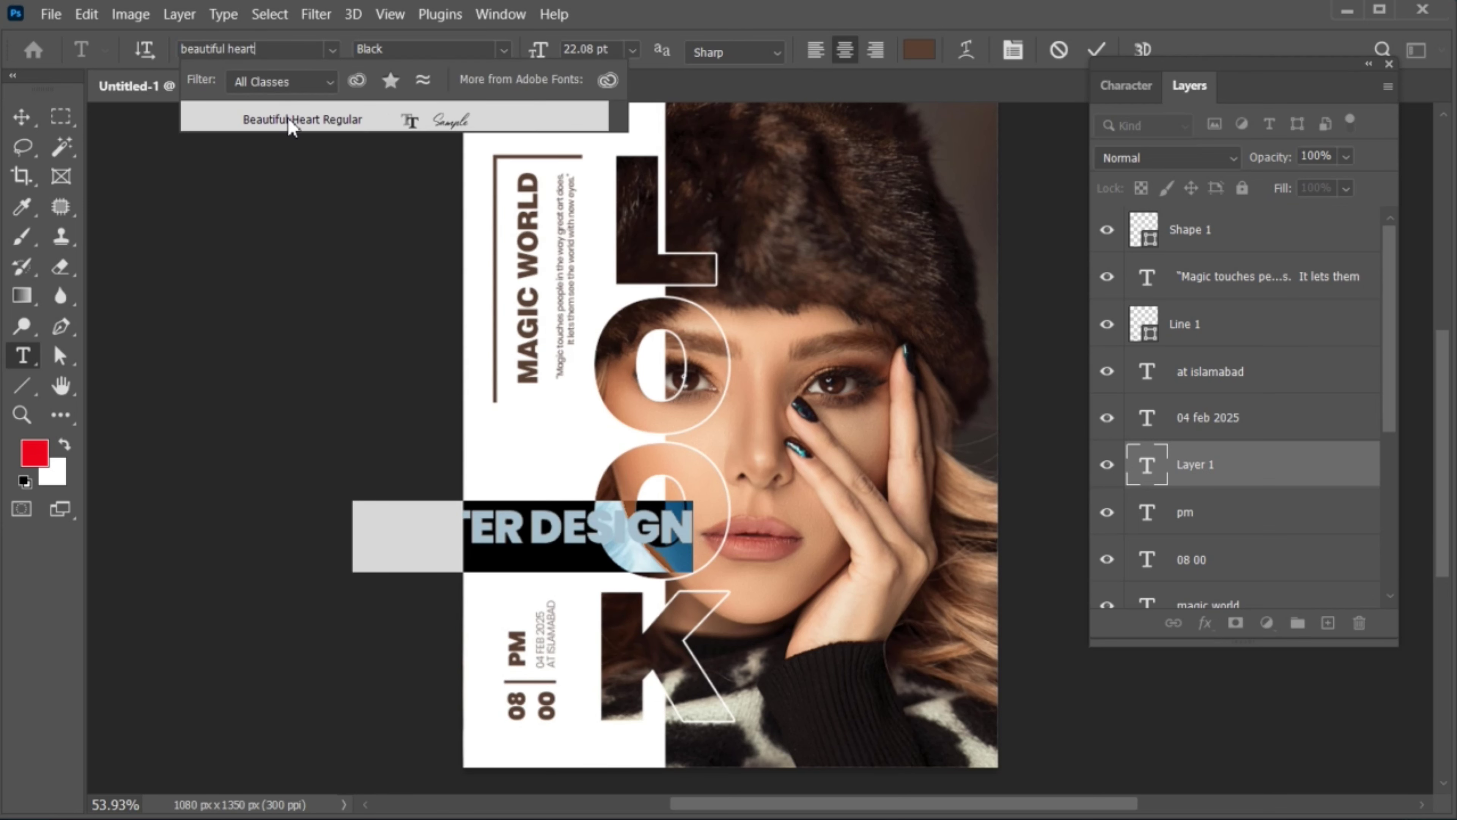
{"action": "left_click", "coordinate": [290, 122]}
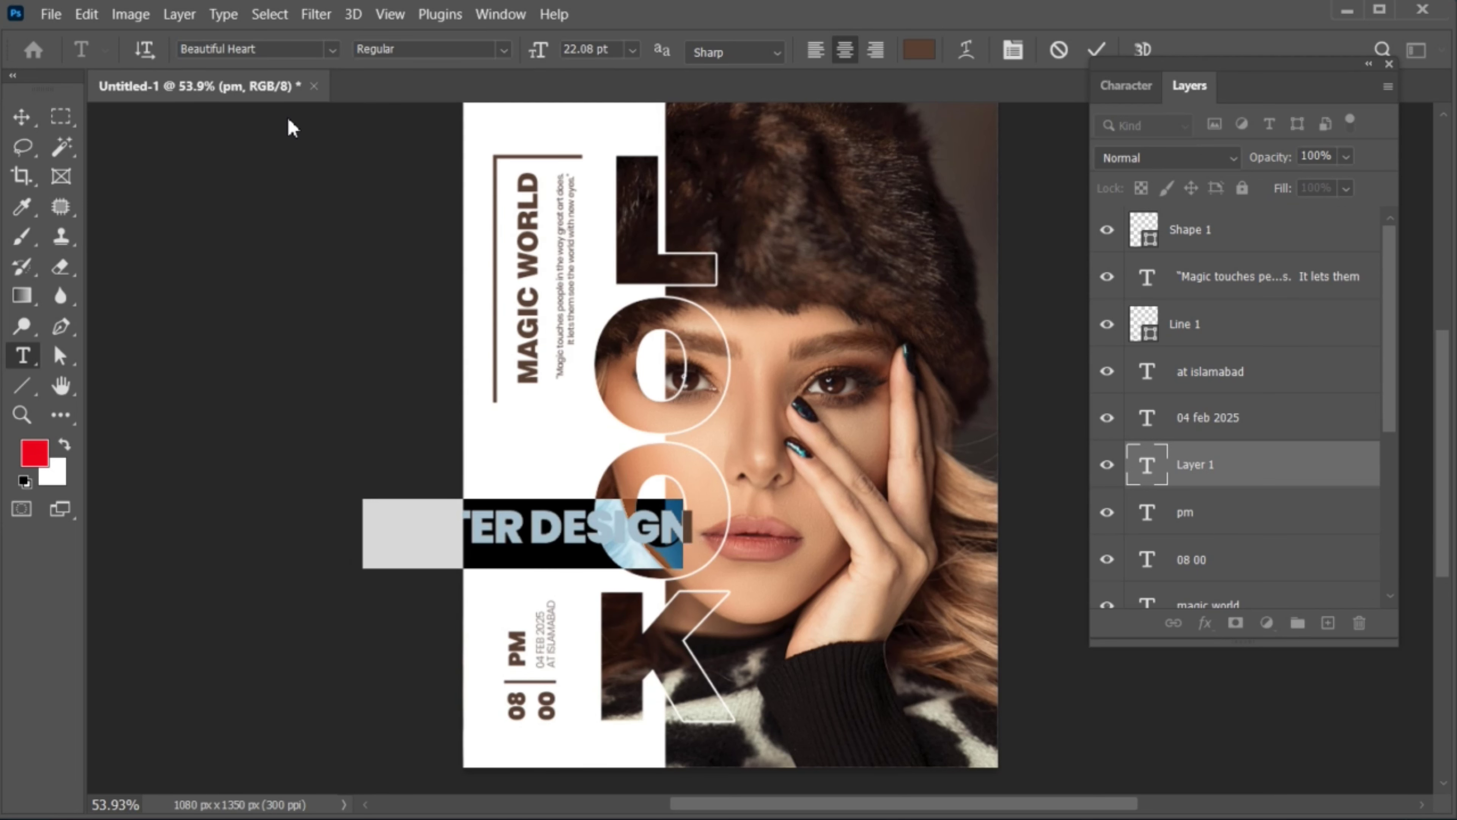
{"action": "left_click", "coordinate": [1125, 85]}
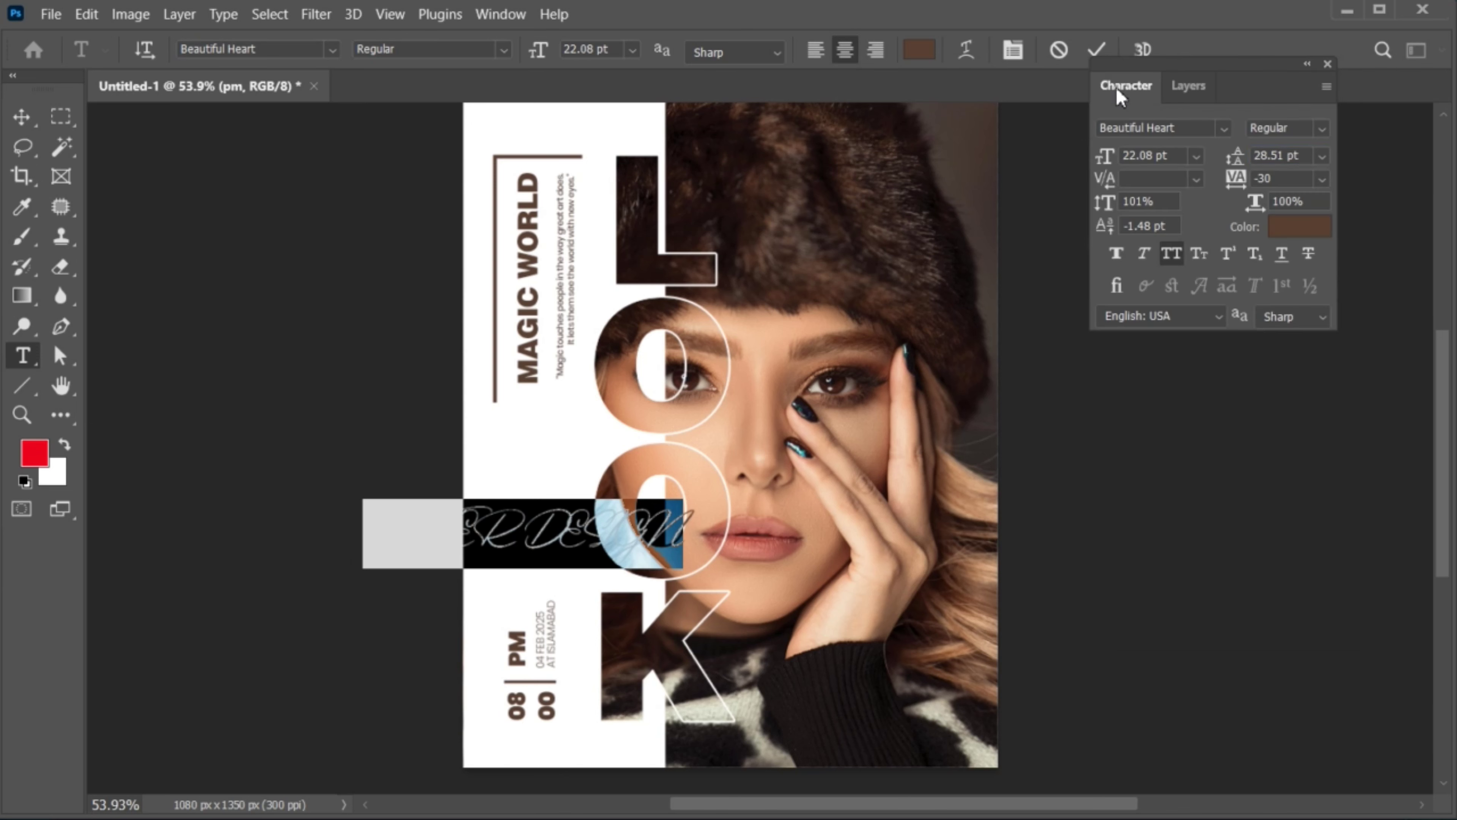
{"action": "left_click", "coordinate": [1171, 254]}
Step: Capitalise the initials of the script text so it reads Poster Design
{"action": "left_click_drag", "start_coordinate": [510, 545], "coordinate": [568, 551]}
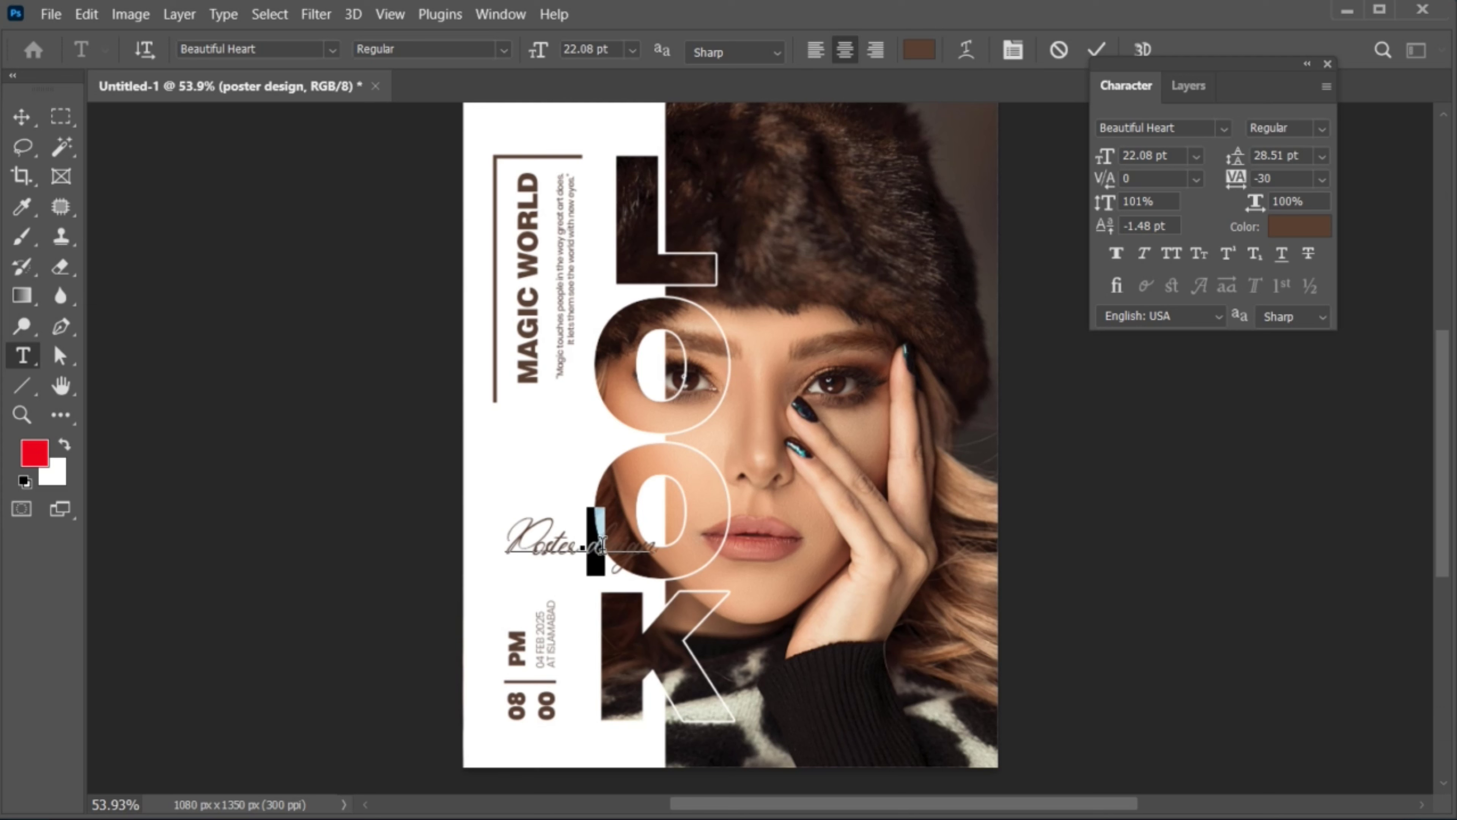
{"action": "key", "text": "Delete"}
{"action": "type", "text": "D"}
{"action": "key", "text": "ctrl+Return"}
{"action": "key", "text": "v"}
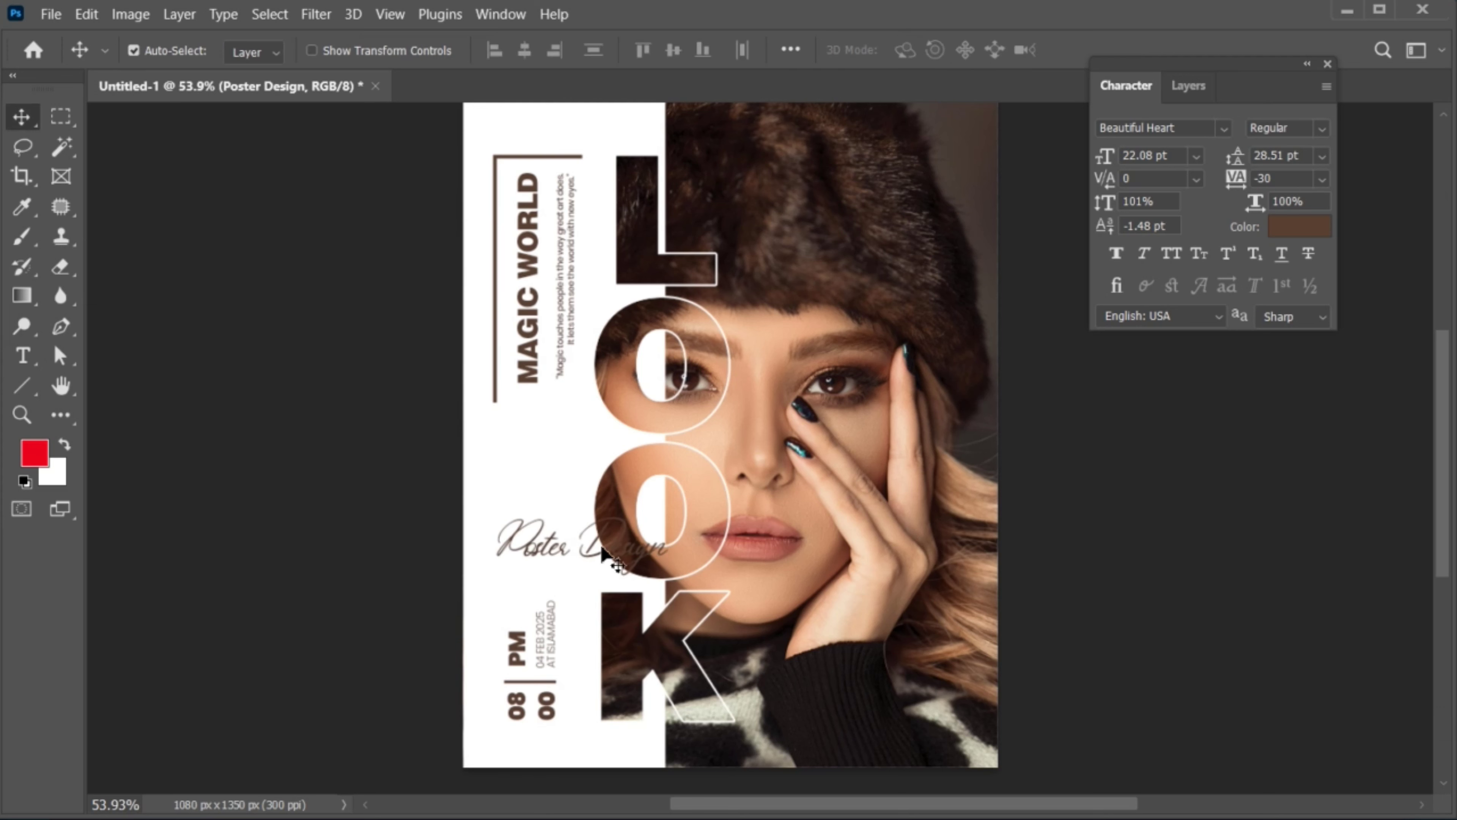
Step: Change the Poster Design text colour to orange ff6c24
{"action": "double_click", "coordinate": [602, 543]}
{"action": "left_click", "coordinate": [920, 52]}
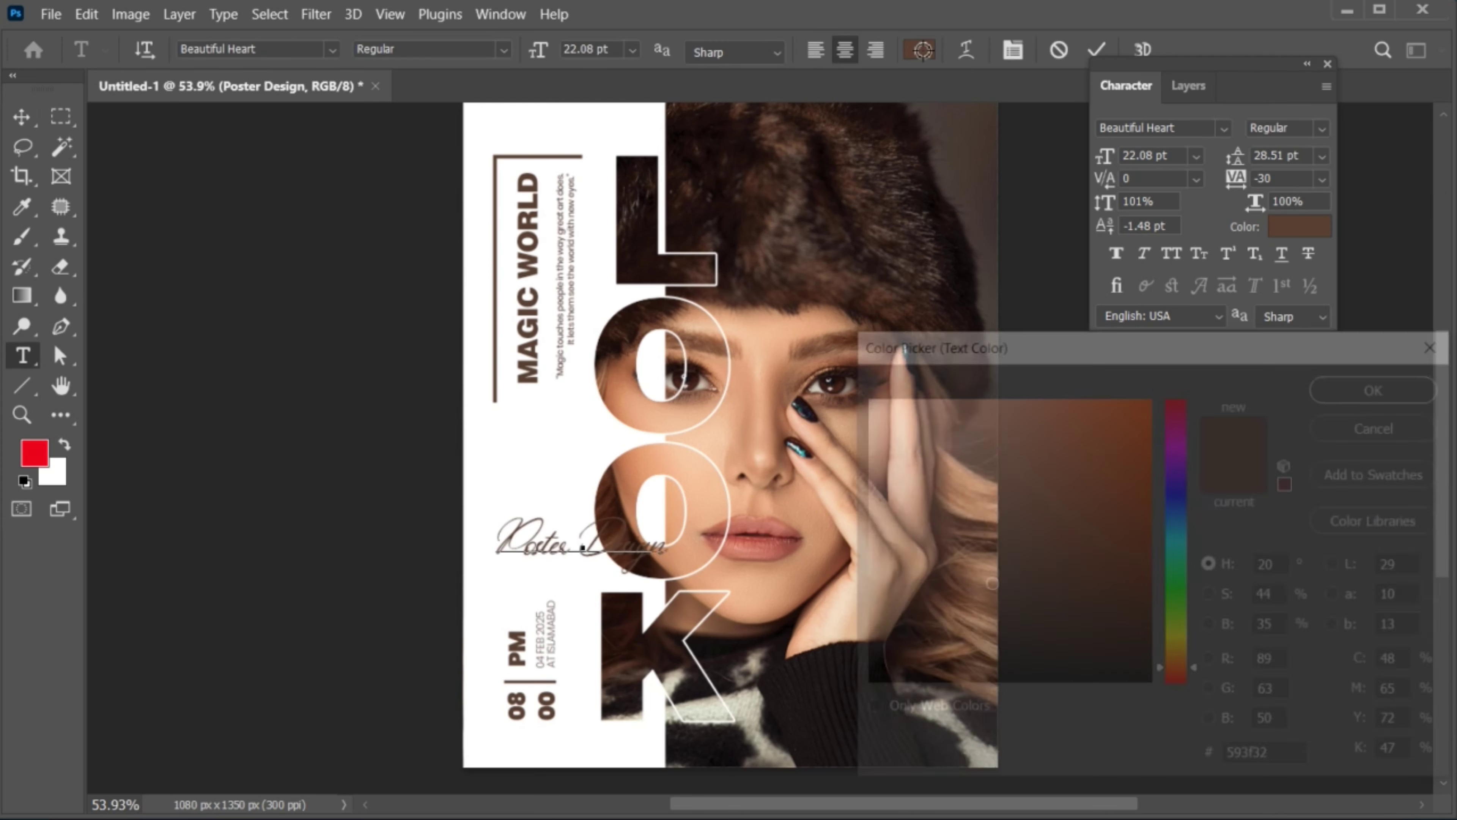
{"action": "left_click", "coordinate": [1112, 397]}
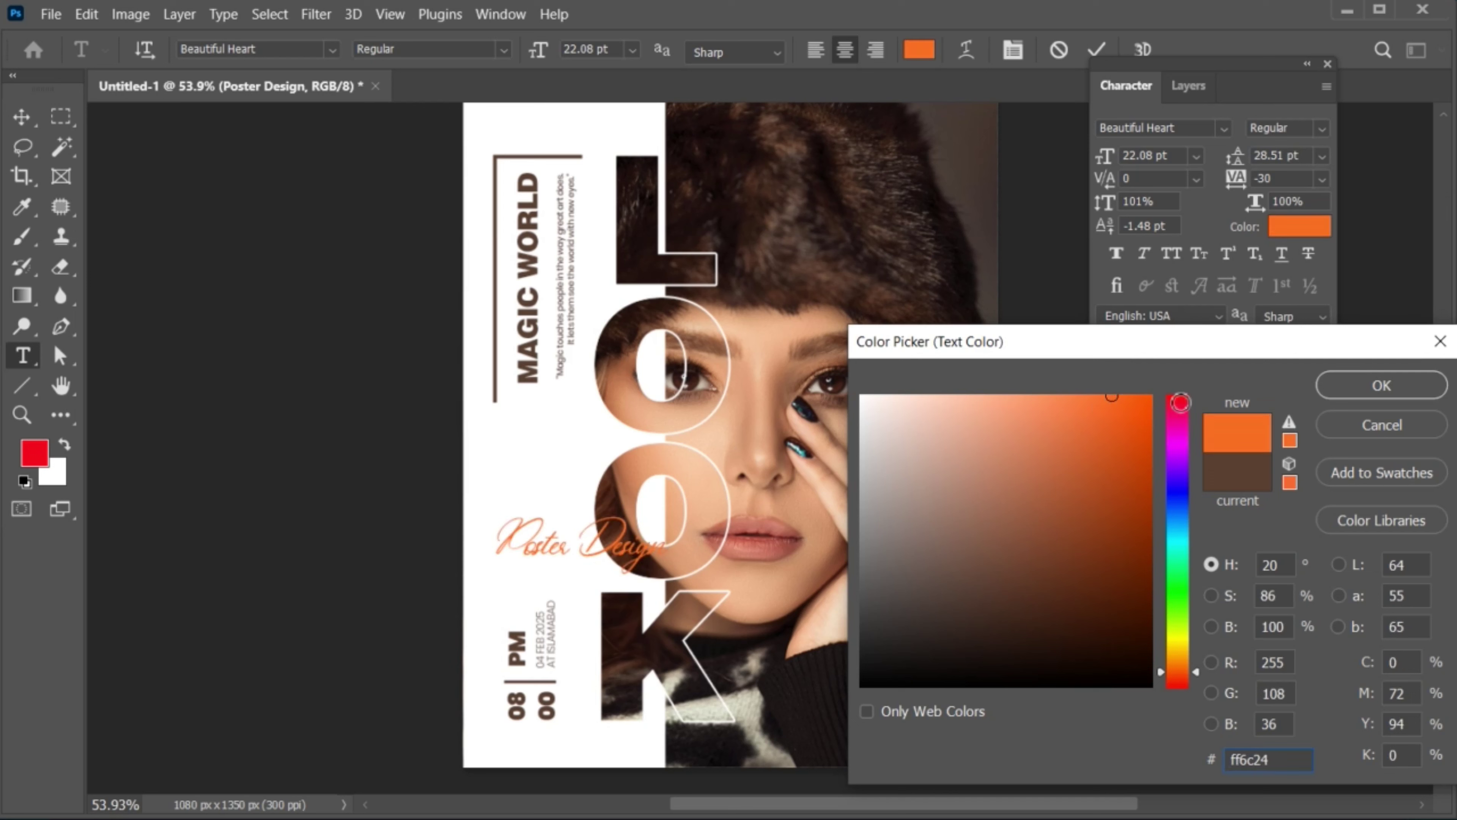
{"action": "left_click", "coordinate": [1381, 385]}
{"action": "key", "text": "ctrl+Return"}
{"action": "key", "text": "v"}
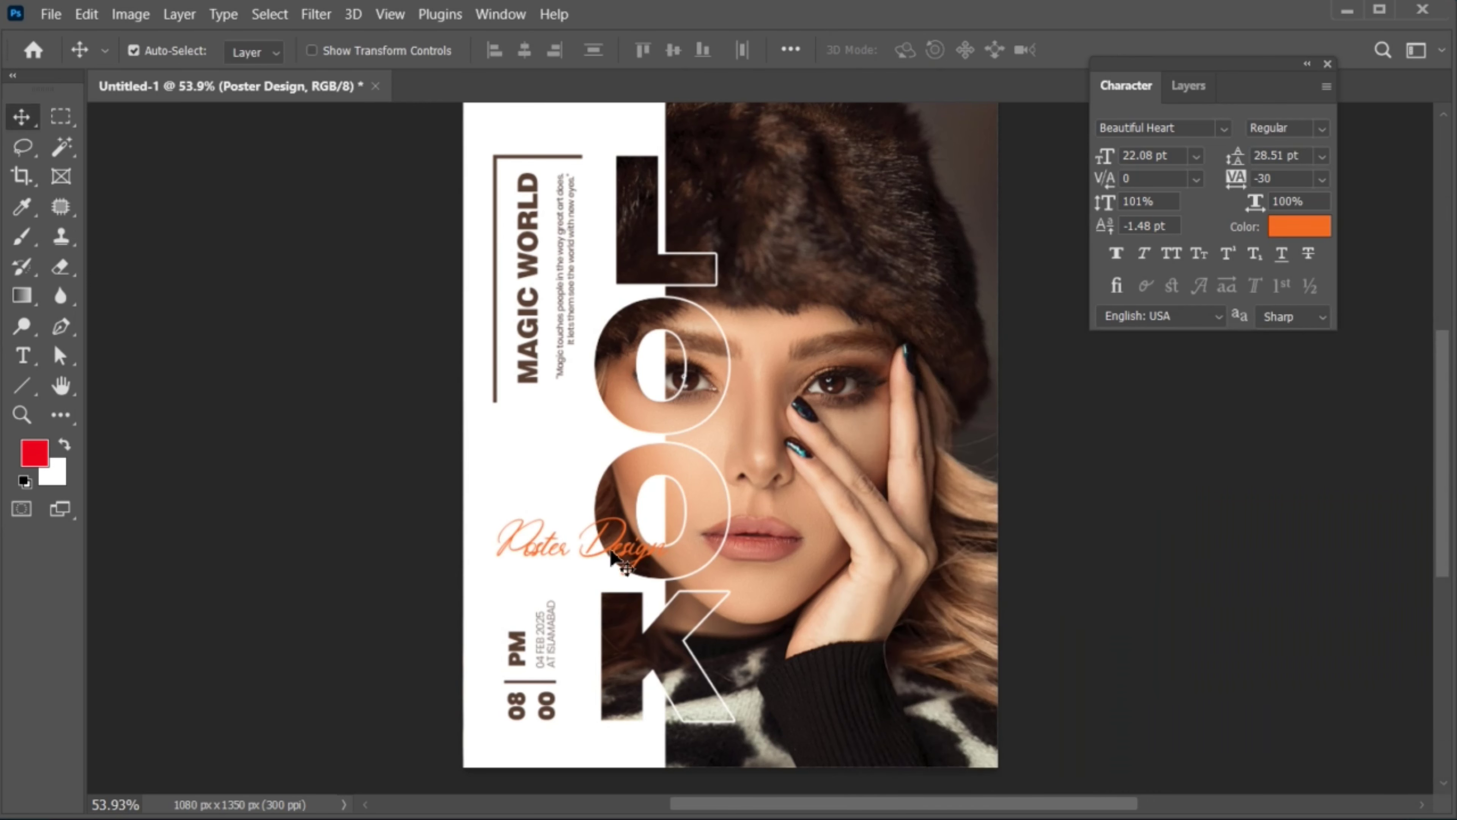
Step: Move Poster Design onto the bottom of the photo beside the K and collapse the floating panels
{"action": "left_click_drag", "start_coordinate": [602, 554], "coordinate": [805, 733]}
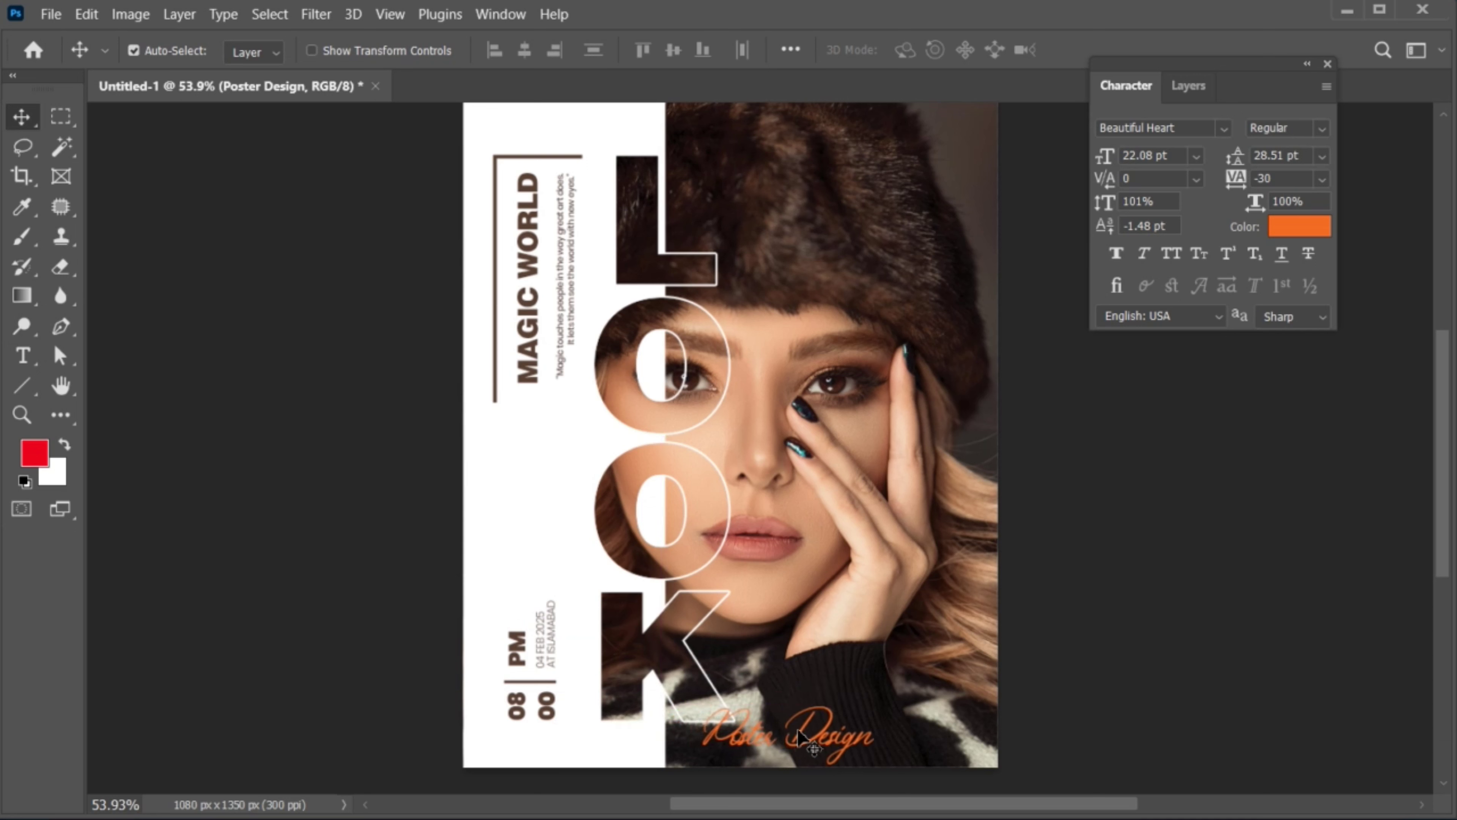
{"action": "left_click", "coordinate": [1307, 64]}
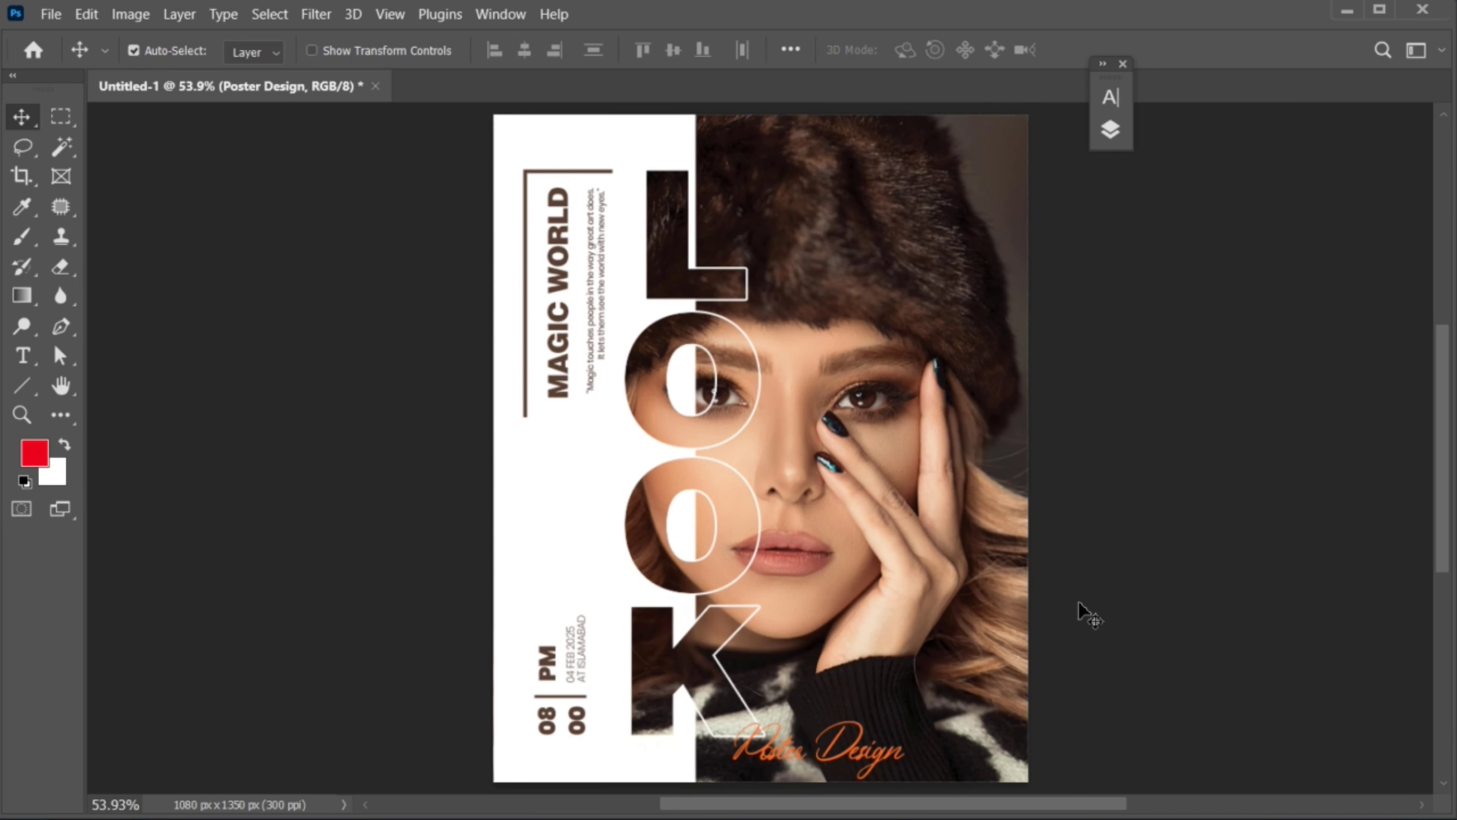